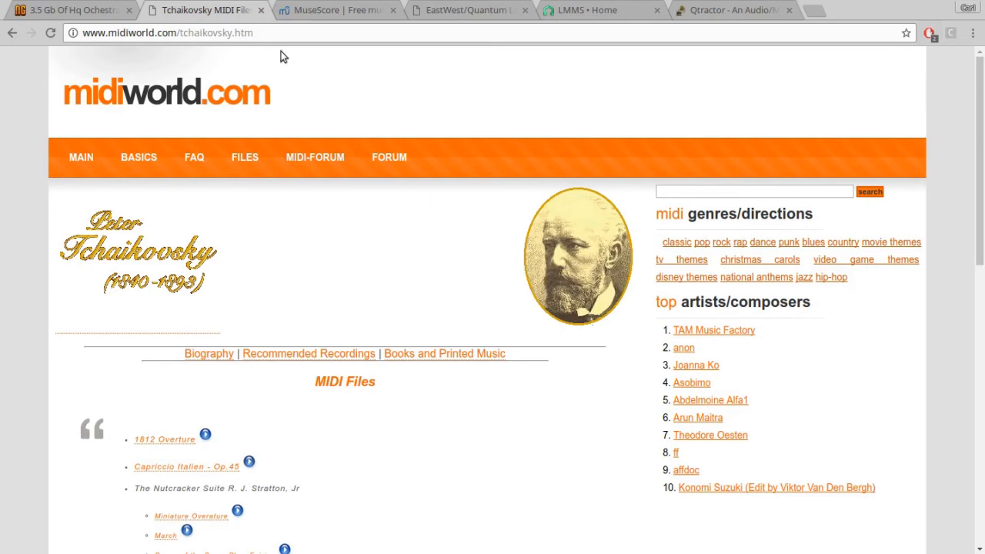
- Look through the list of Tchaikovsky MIDI files, from the 1812 Overture down to the symphonies
scroll(493, 303, "down", 6)
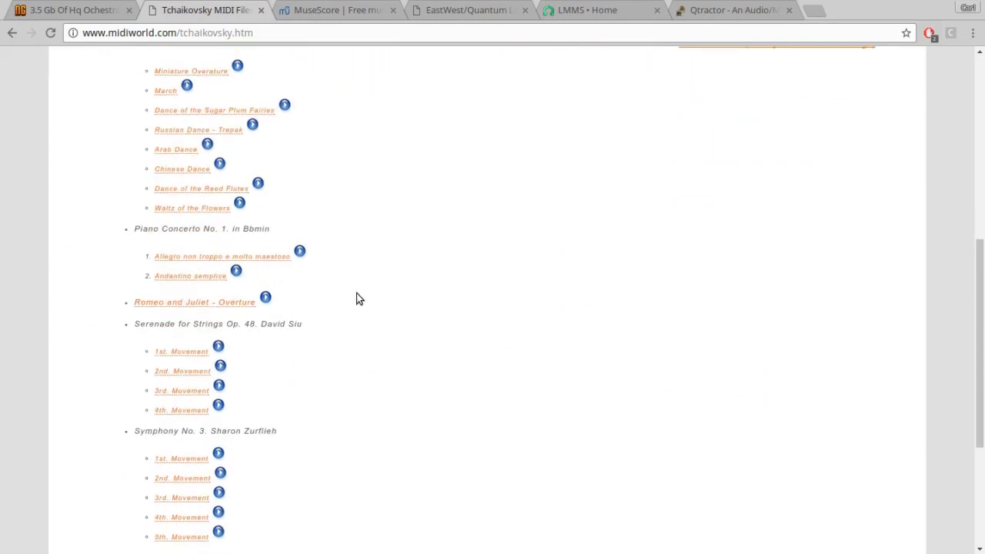
scroll(419, 286, "up", 6)
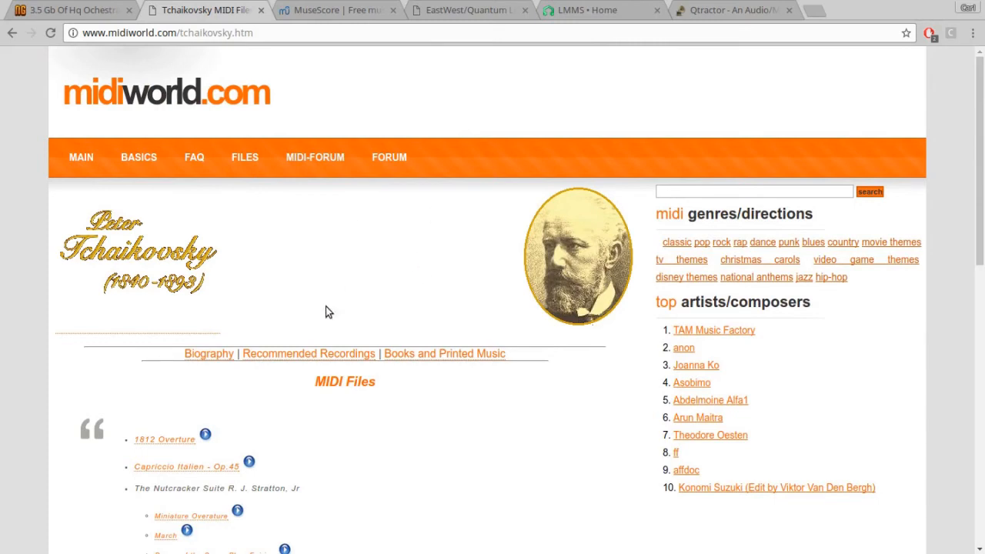
scroll(341, 303, "down", 3)
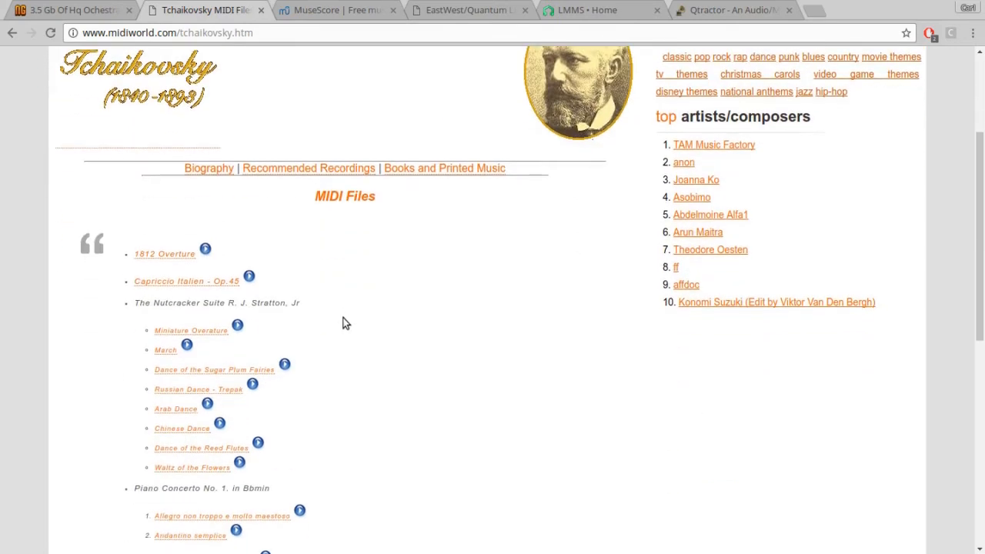
scroll(360, 330, "down", 3)
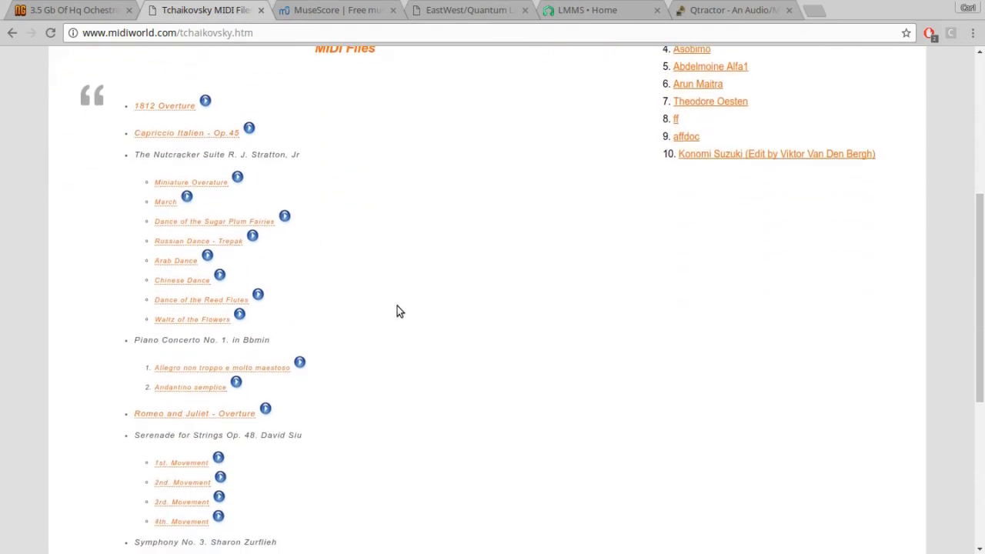
scroll(397, 310, "down", 2)
scroll(397, 311, "down", 1)
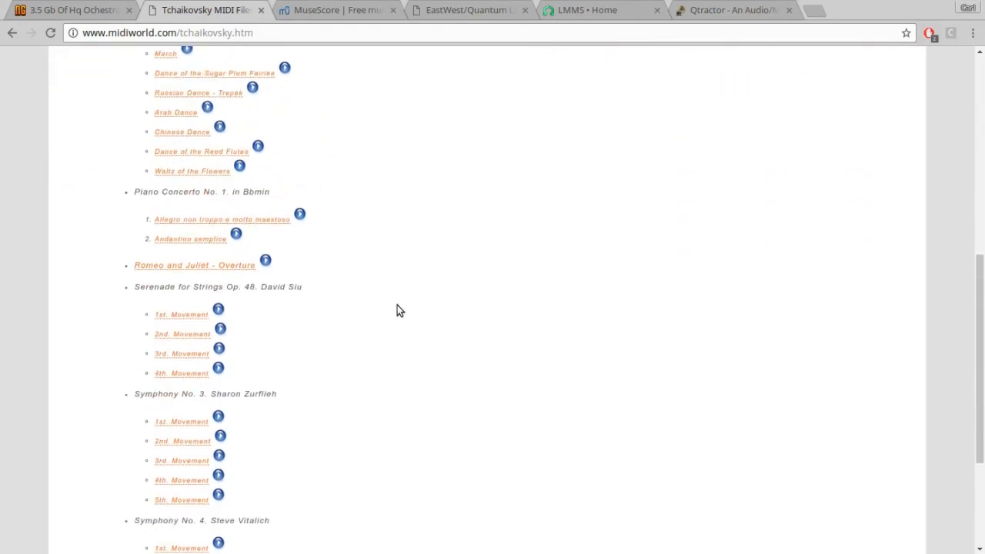
scroll(396, 305, "down", 2)
scroll(396, 304, "up", 4)
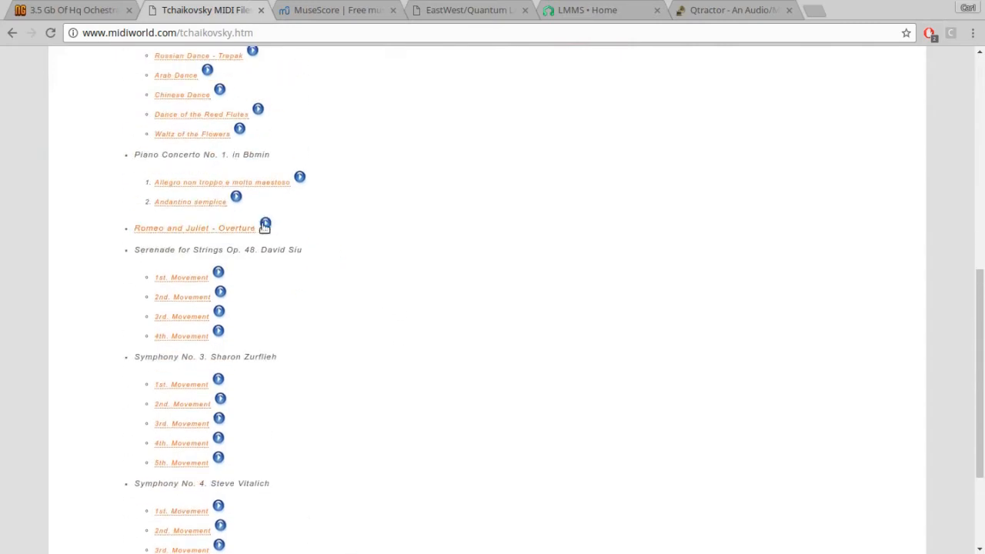
scroll(431, 254, "up", 5)
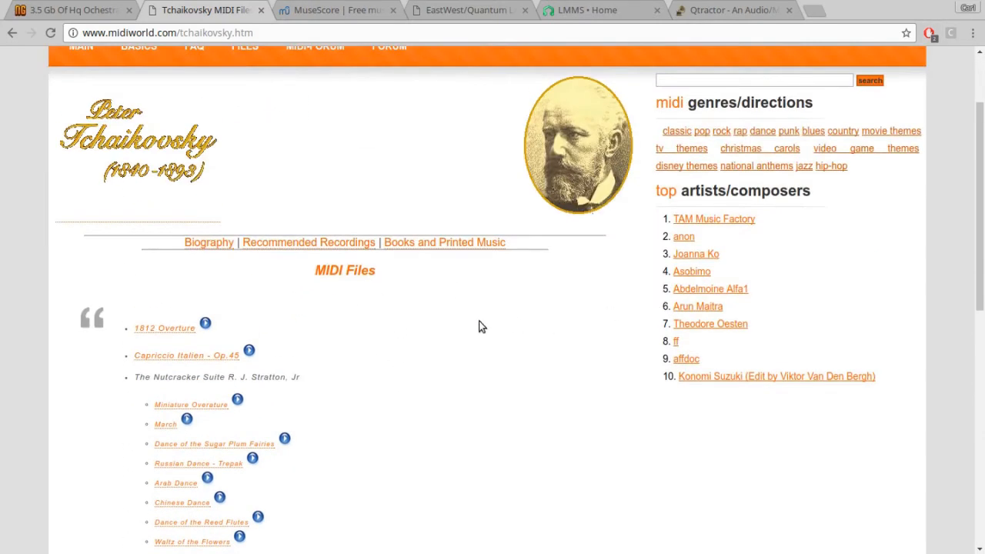
scroll(500, 327, "down", 5)
scroll(431, 319, "down", 3)
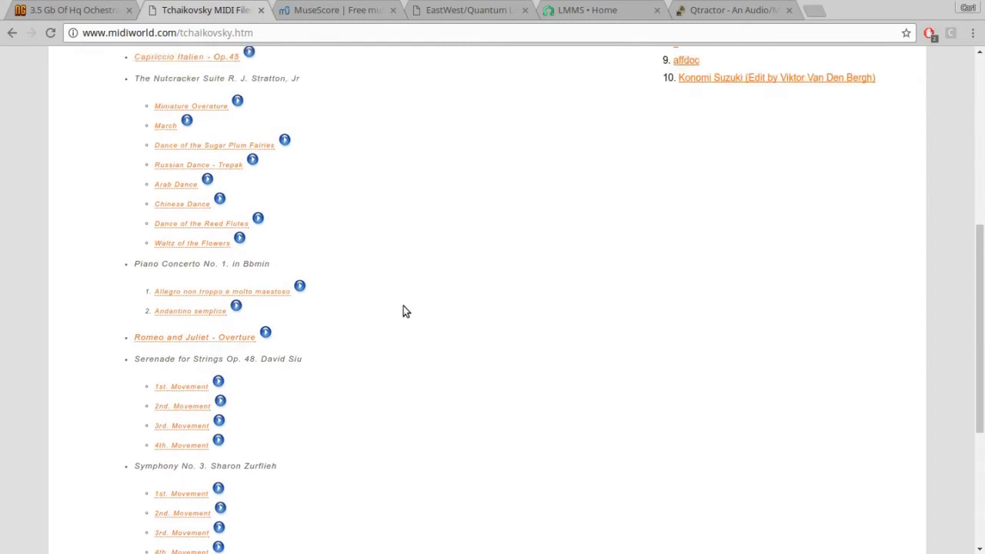
scroll(405, 309, "up", 7)
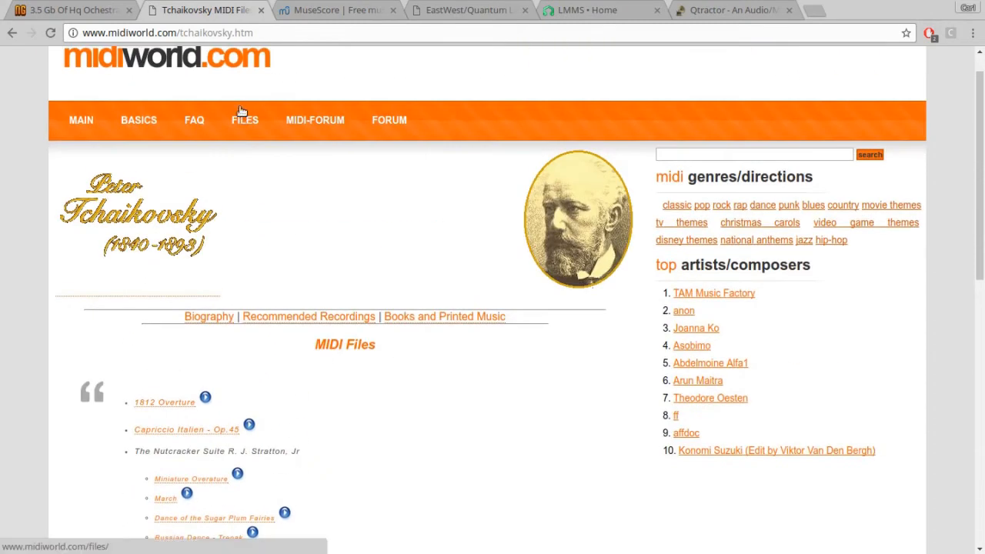
- View the Newgrounds thread on 3.5 GB of orchestral soundfonts and examine its download links by instrument category
left_click(85, 14)
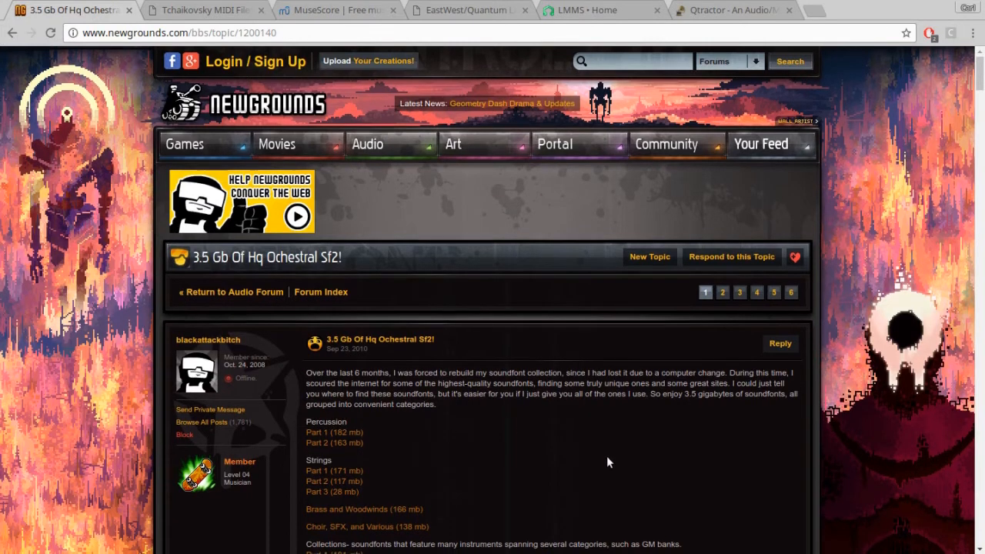
scroll(606, 455, "down", 1)
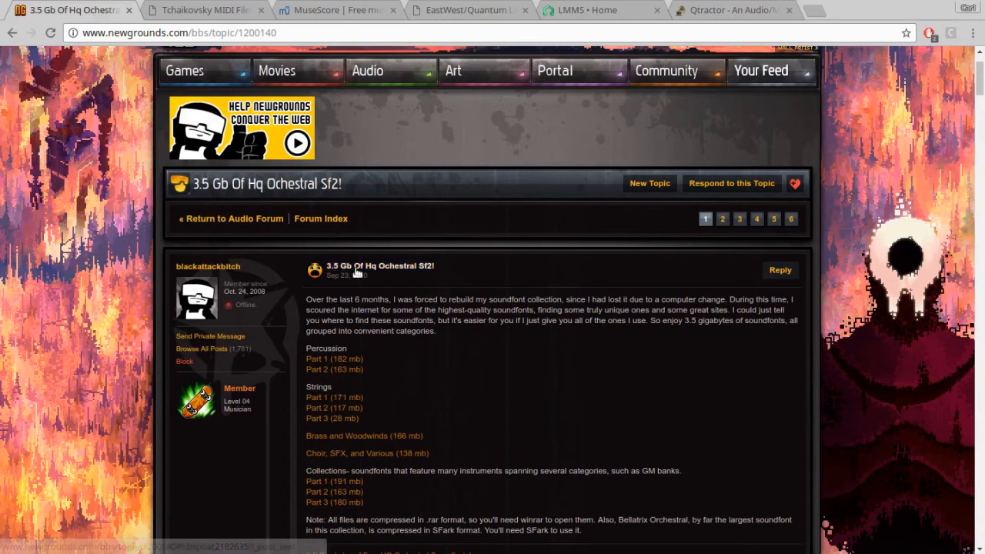
scroll(506, 352, "down", 2)
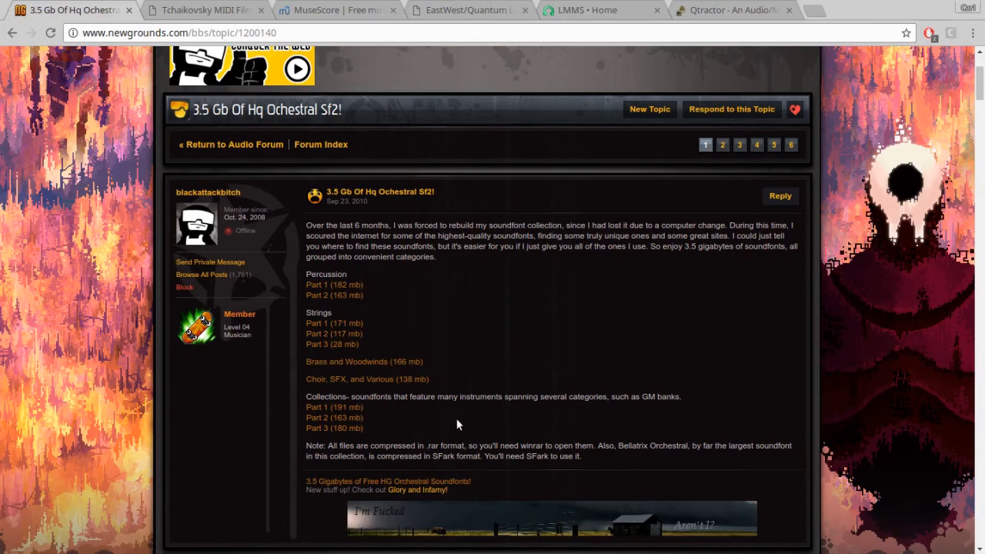
scroll(435, 416, "up", 2)
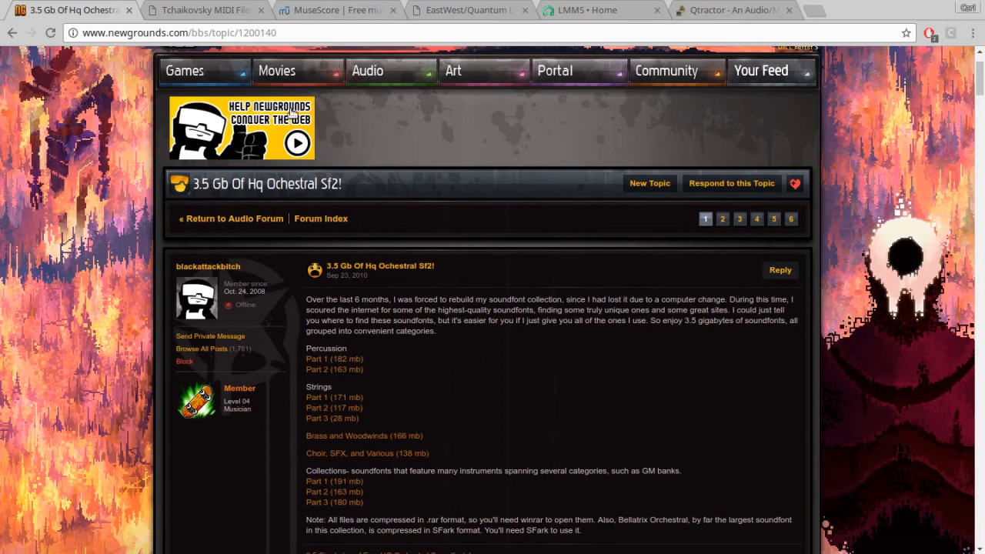
- View the MuseScore home page and check the SoundFont files in the file manager's GM SoundFonts folder
left_click(335, 12)
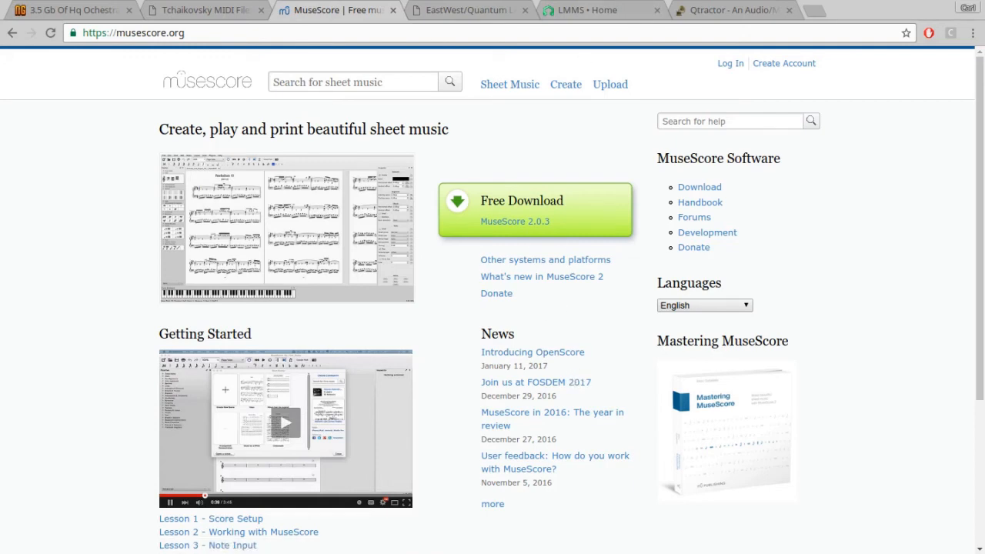
key("alt+Tab")
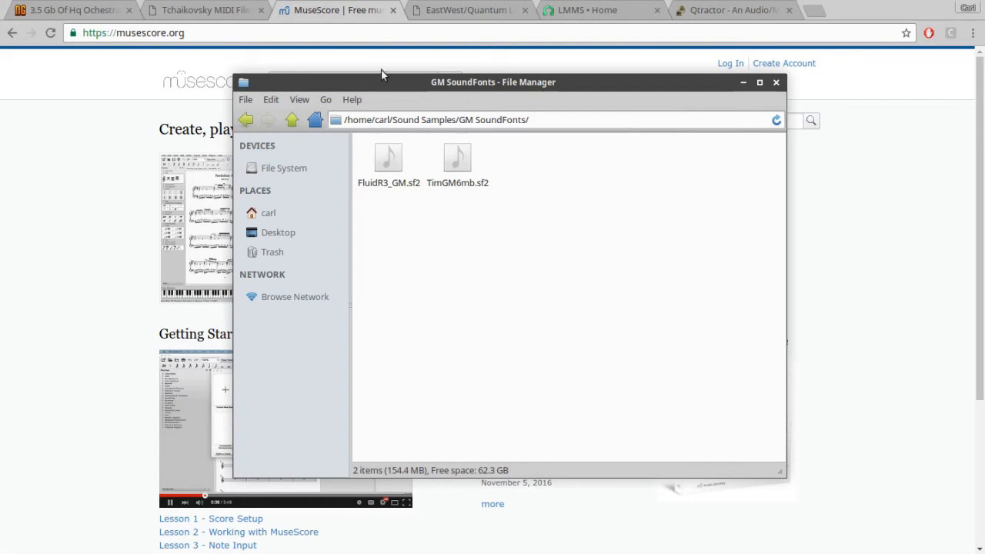
left_click(386, 5)
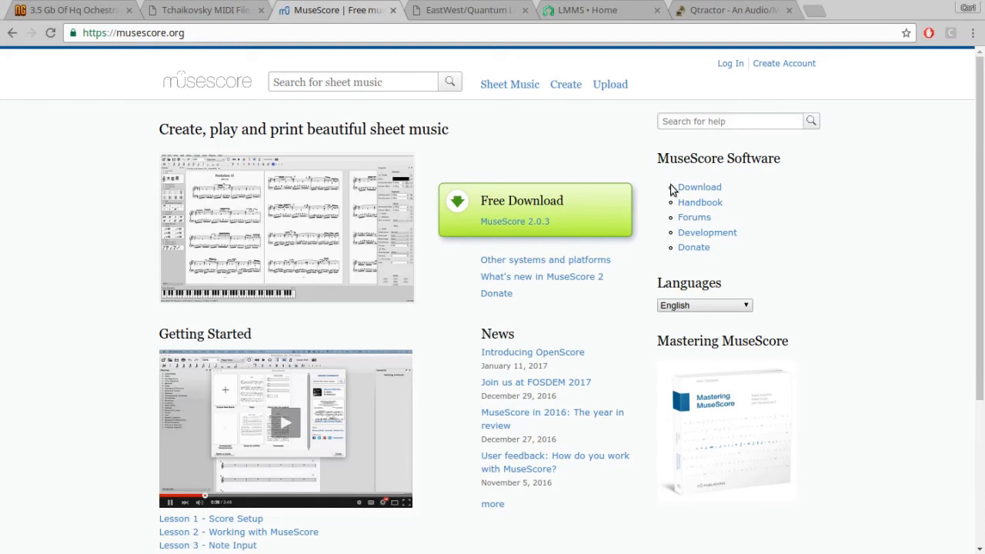
- Browse the LMMS home page for its features, supported platforms and interface previews
left_click(621, 13)
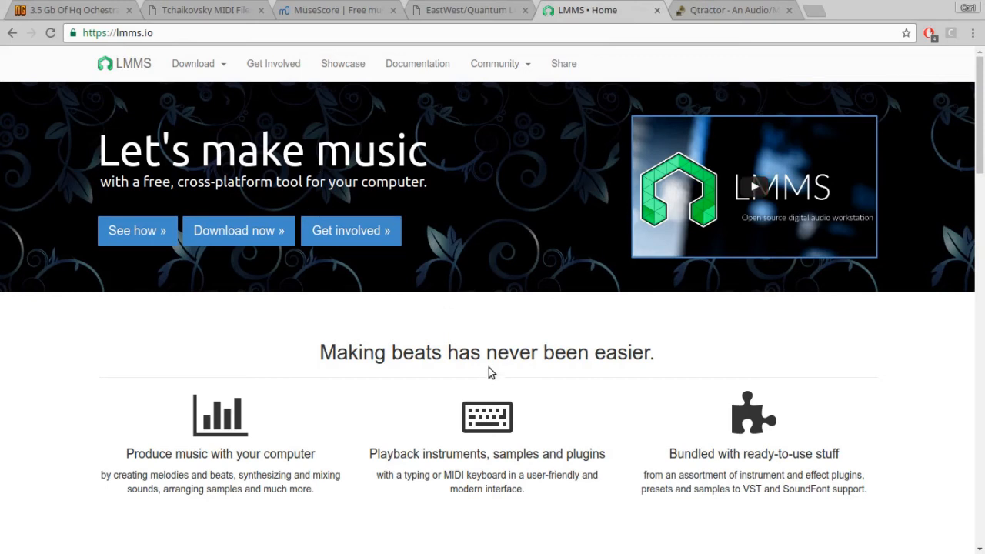
scroll(489, 388, "down", 3)
scroll(488, 388, "down", 5)
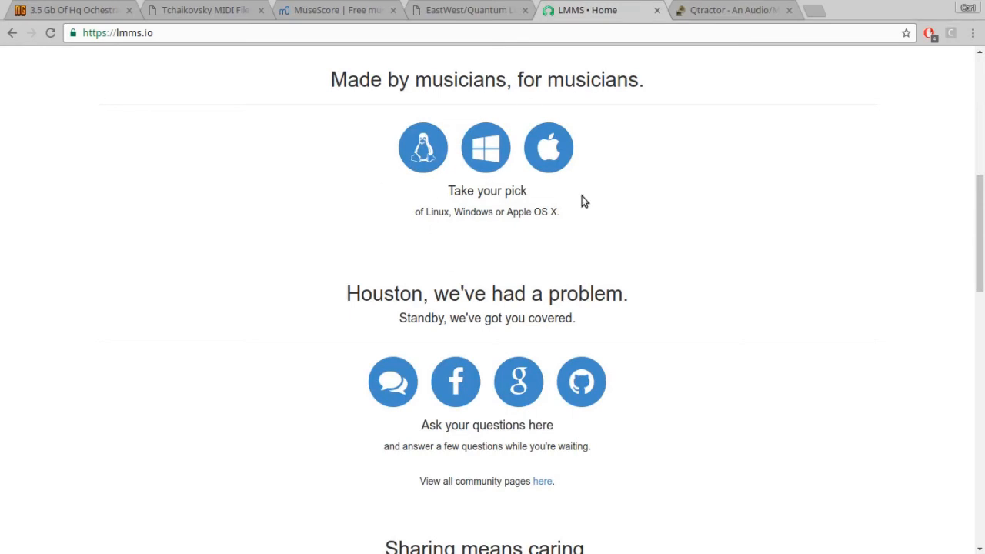
scroll(686, 305, "down", 7)
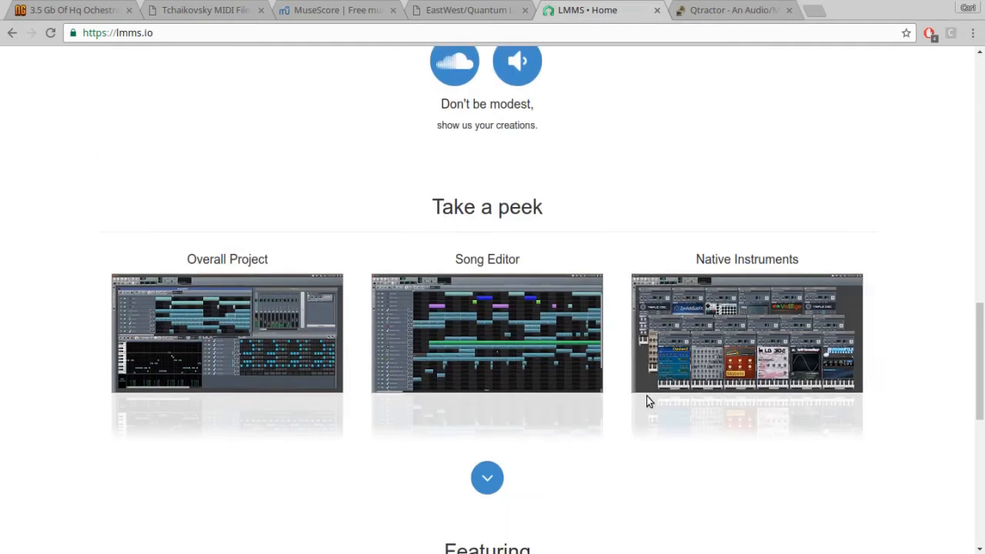
scroll(646, 395, "down", 3)
scroll(646, 396, "up", 15)
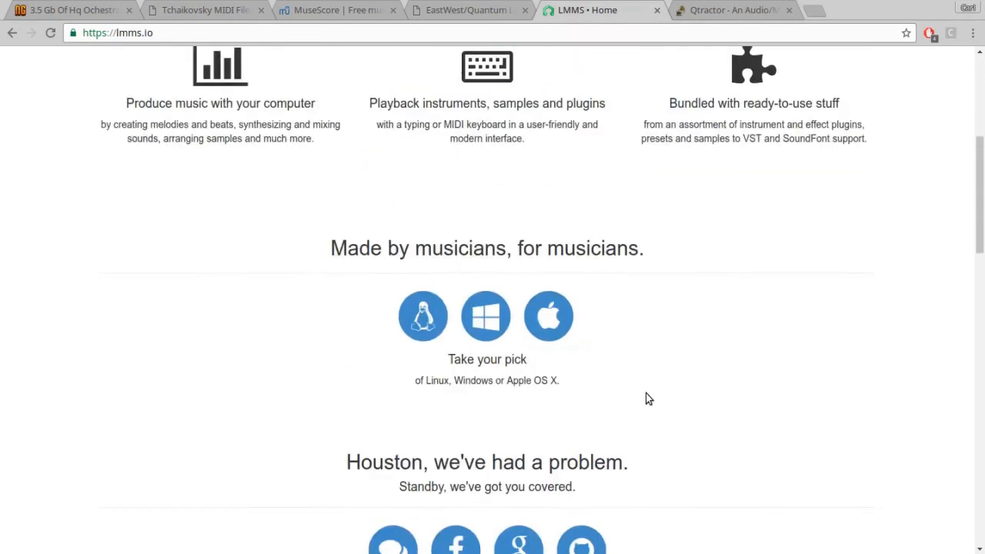
scroll(644, 397, "up", 2)
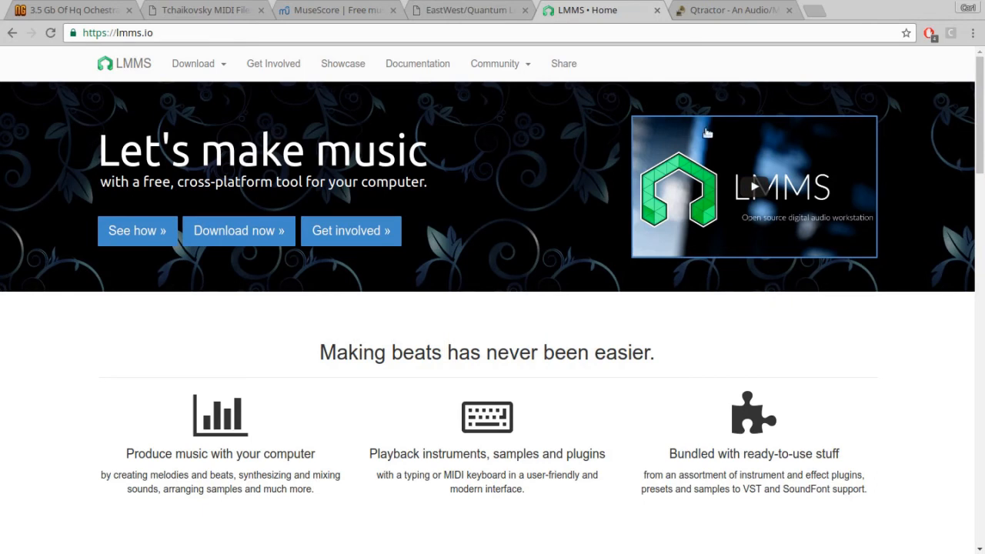
- View the Qtractor home page and examine its introduction, screenshots and feature list
left_click(708, 12)
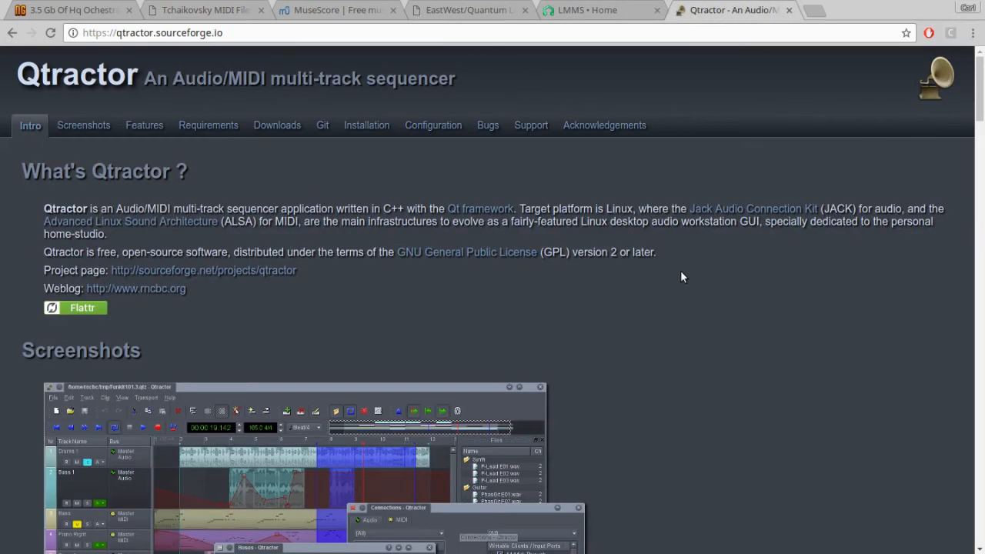
scroll(677, 362, "down", 5)
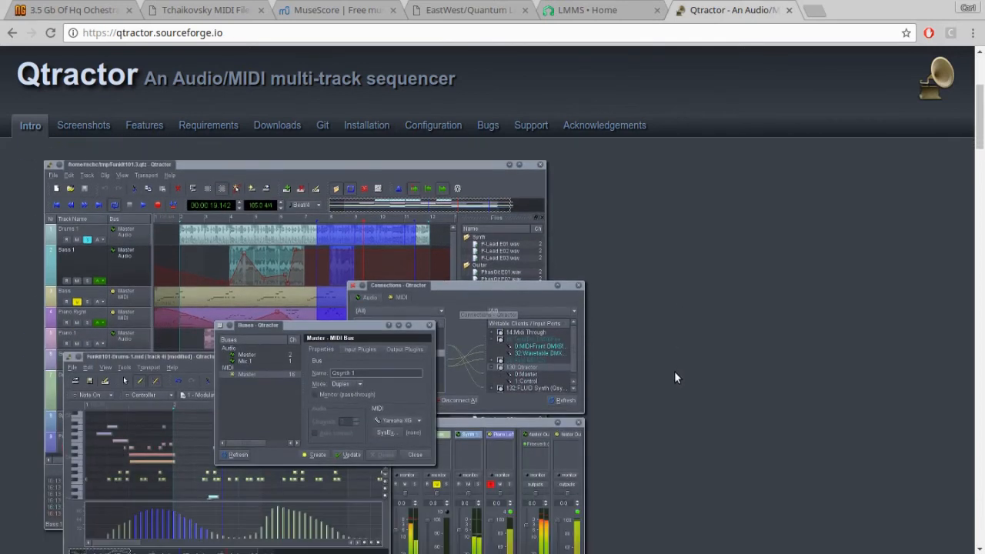
scroll(671, 378, "up", 1)
scroll(672, 379, "down", 7)
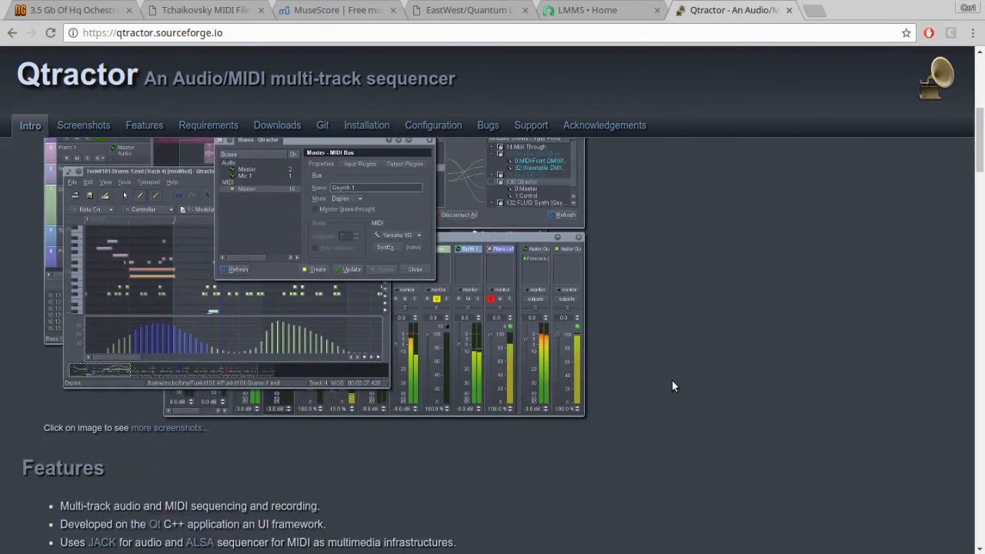
scroll(672, 380, "up", 3)
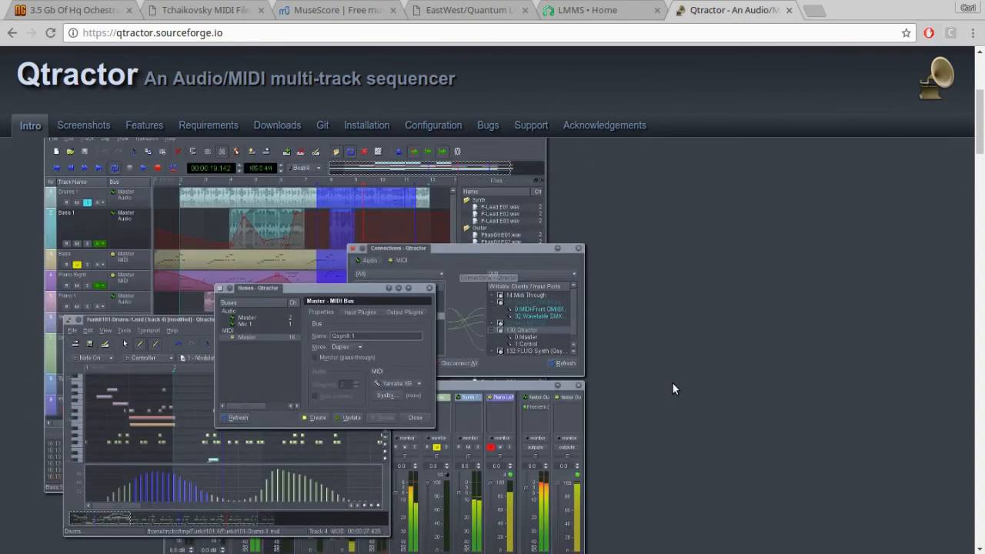
scroll(672, 383, "down", 10)
scroll(673, 383, "up", 3)
scroll(672, 382, "up", 5)
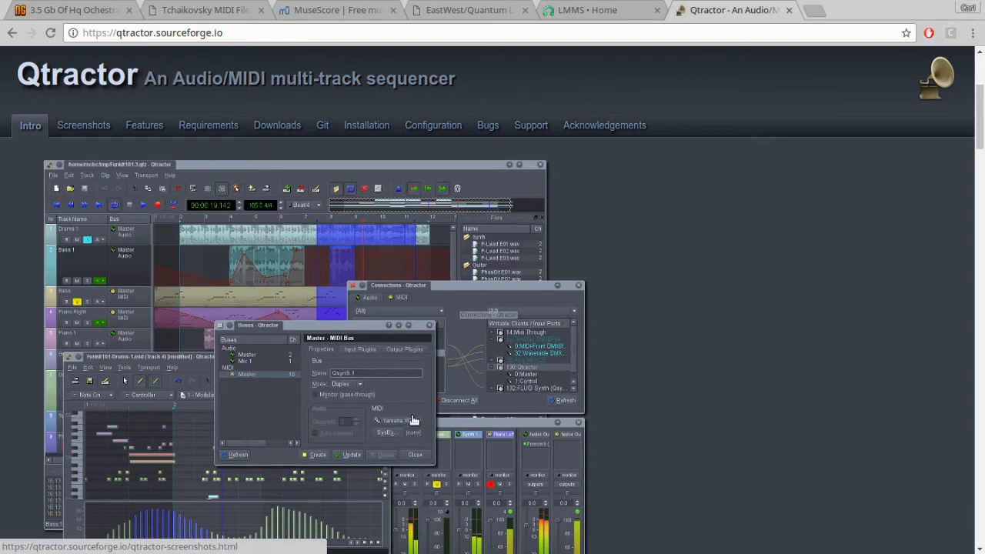
- Revisit the LMMS page briefly and browse the virtual instrument products on the EastWest SoundsOnline home page
left_click(598, 18)
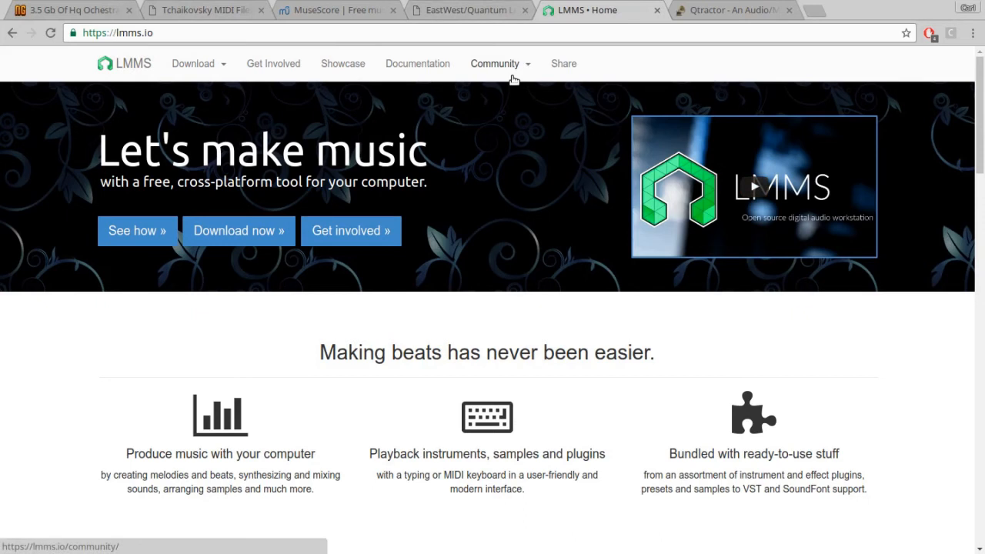
left_click(482, 12)
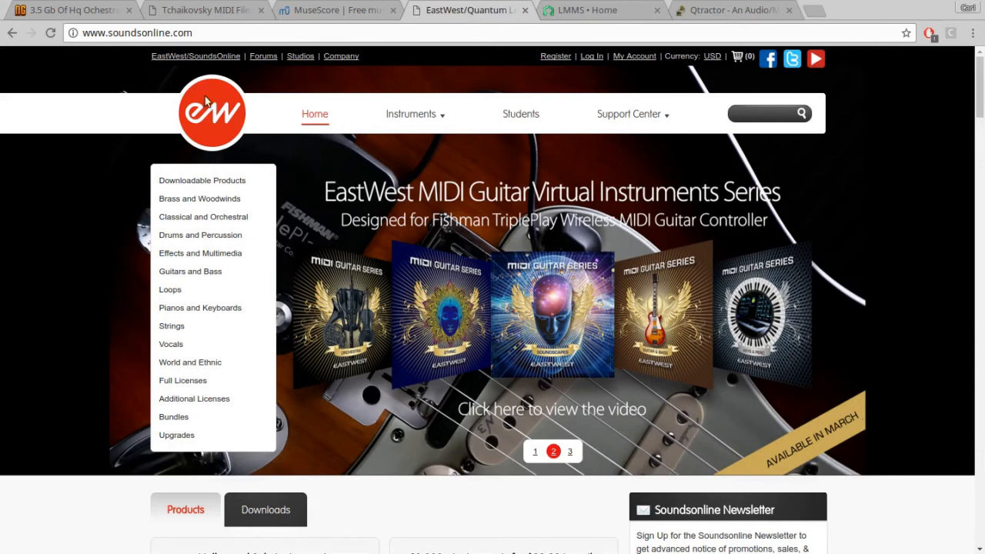
scroll(573, 383, "down", 5)
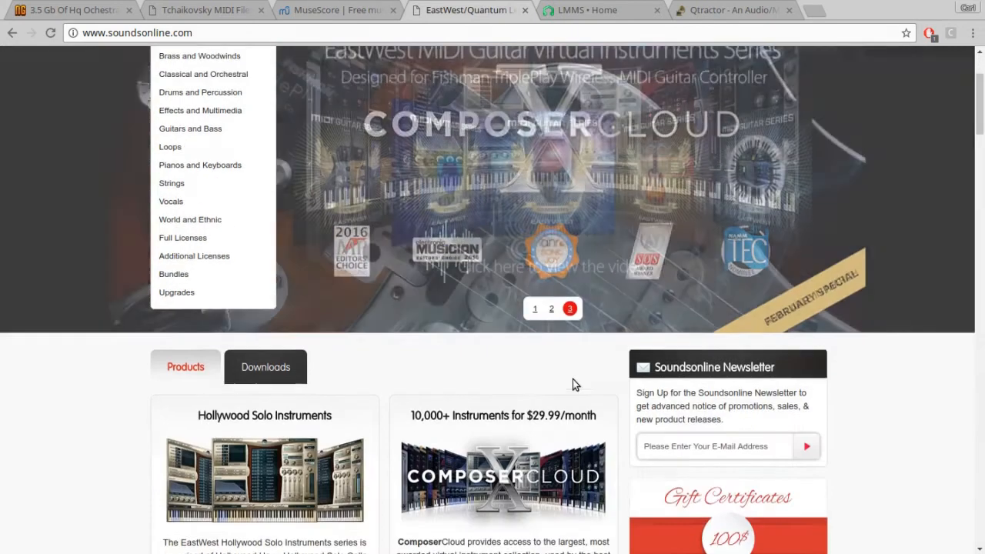
scroll(572, 383, "down", 1)
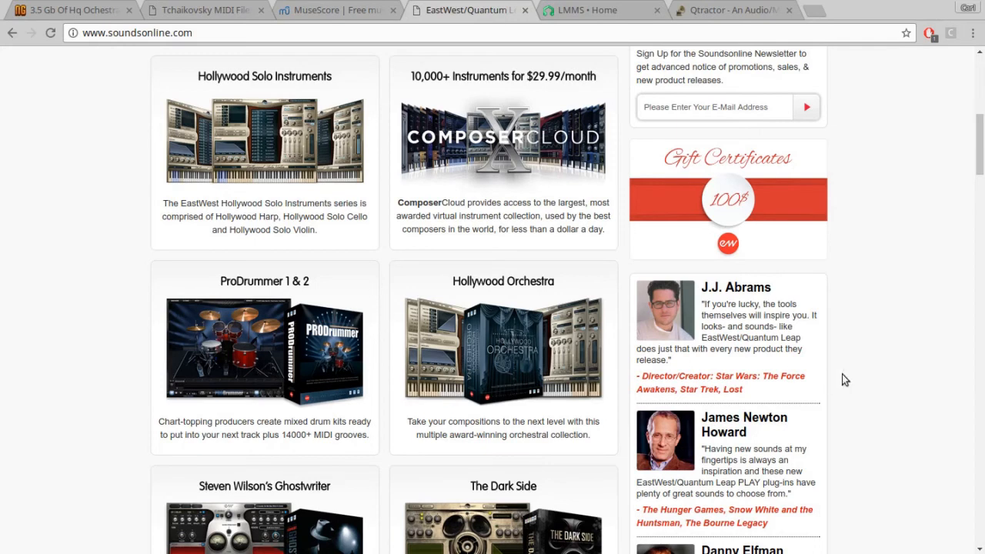
scroll(855, 377, "down", 4)
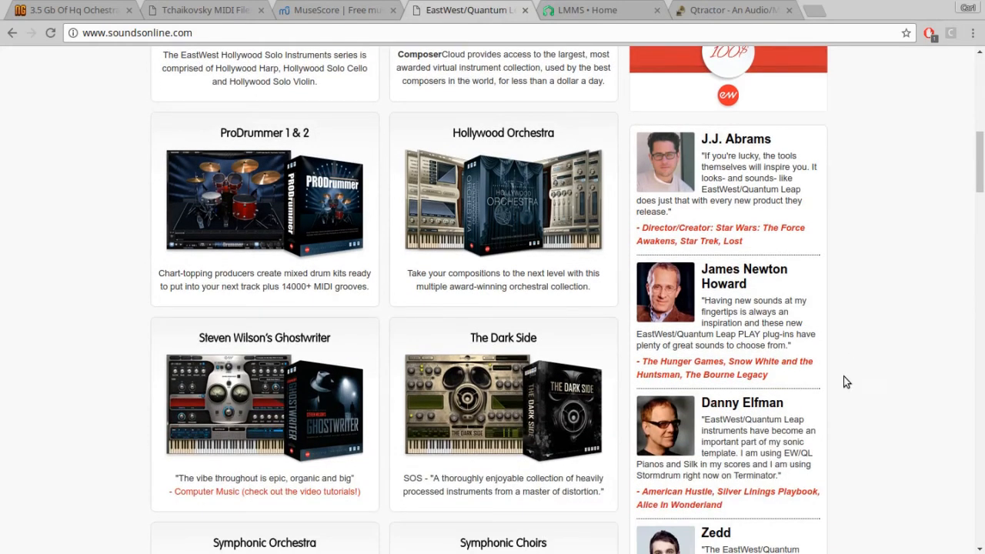
scroll(453, 393, "down", 7)
scroll(453, 392, "down", 3)
scroll(499, 345, "up", 10)
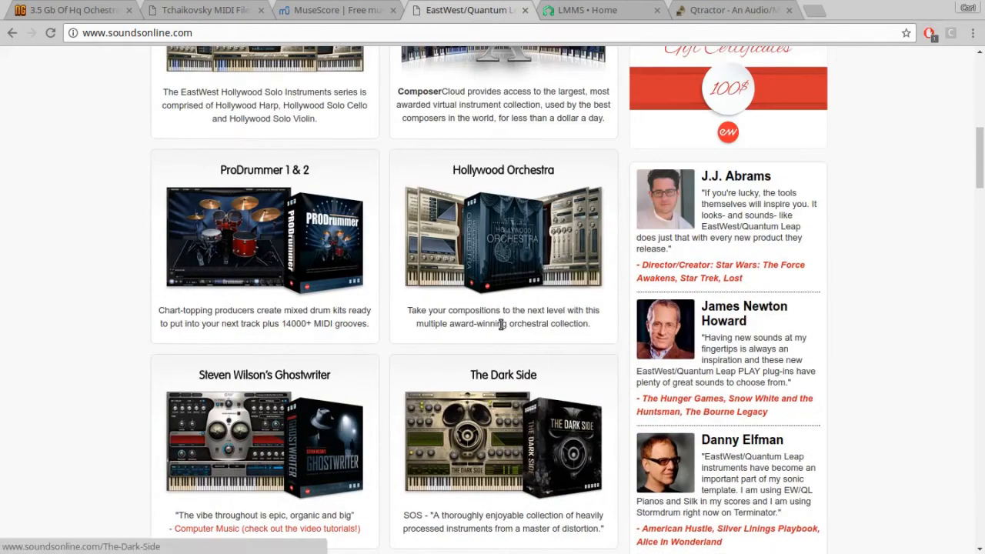
scroll(501, 324, "up", 6)
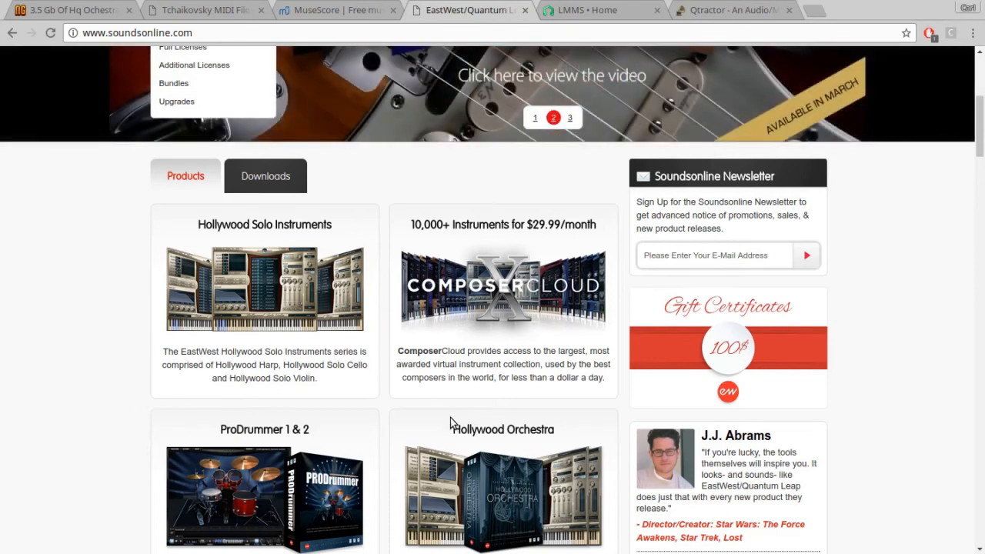
scroll(533, 378, "down", 3)
scroll(528, 385, "down", 3)
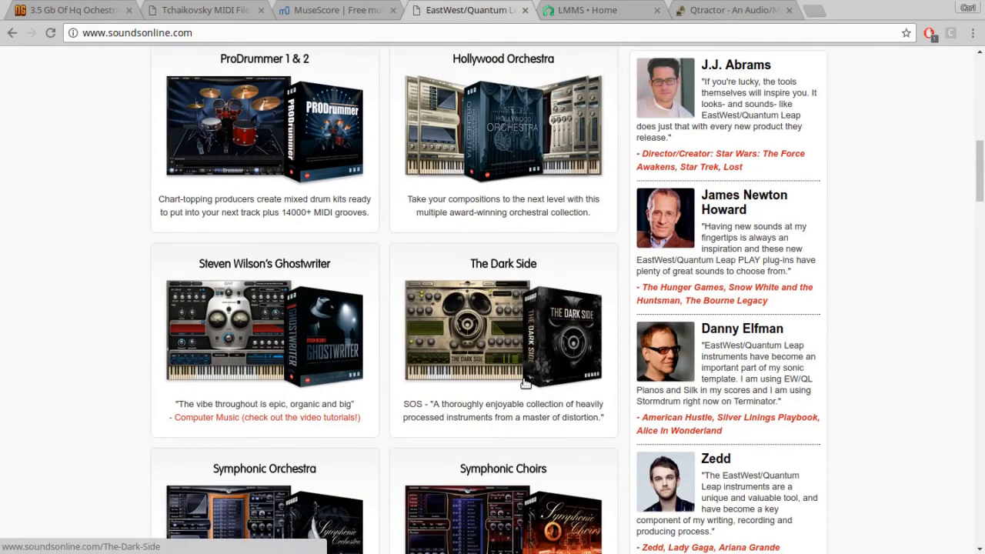
scroll(439, 390, "up", 1)
scroll(436, 394, "up", 2)
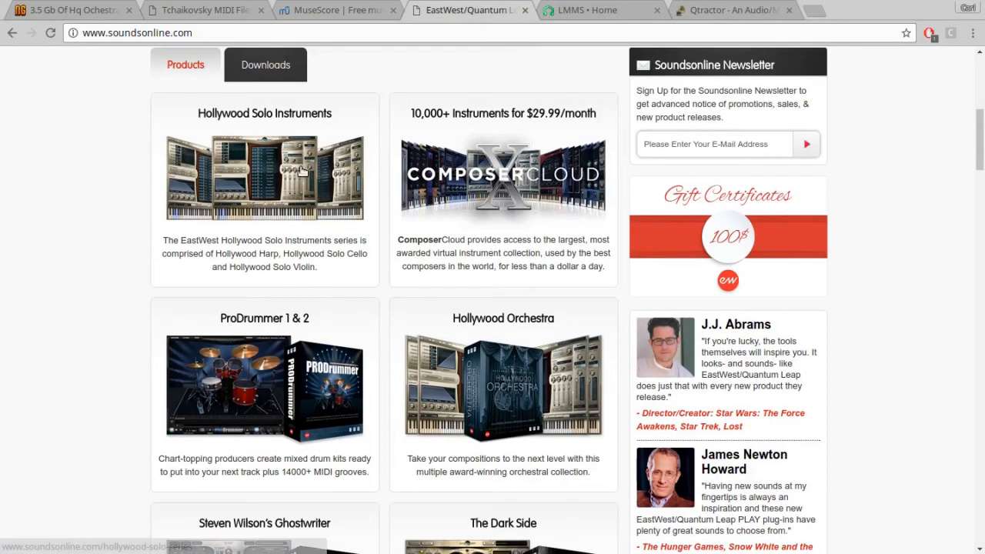
- Browse further through the orchestral, choir, piano and percussion products on the EastWest SoundsOnline home page
scroll(880, 337, "down", 2)
scroll(880, 336, "down", 3)
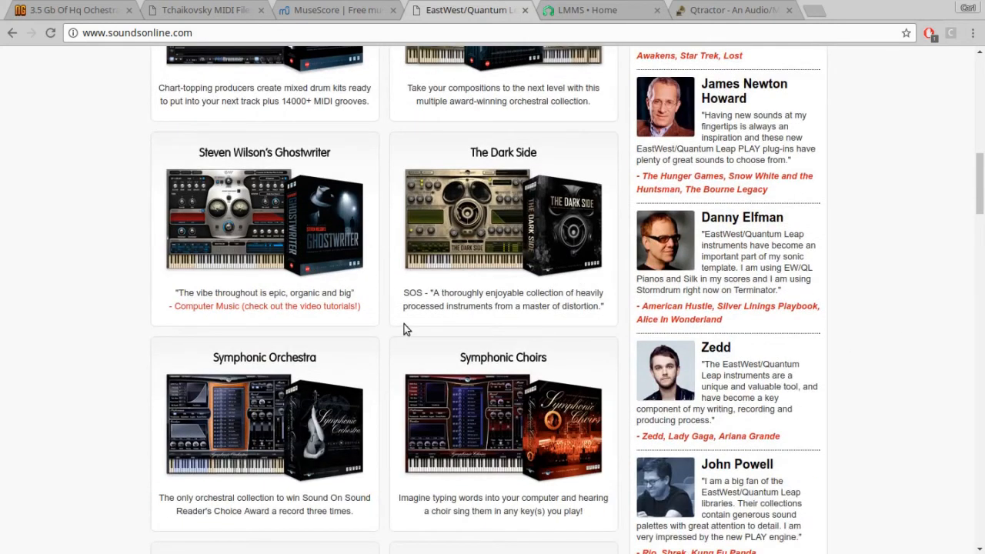
scroll(386, 332, "down", 1)
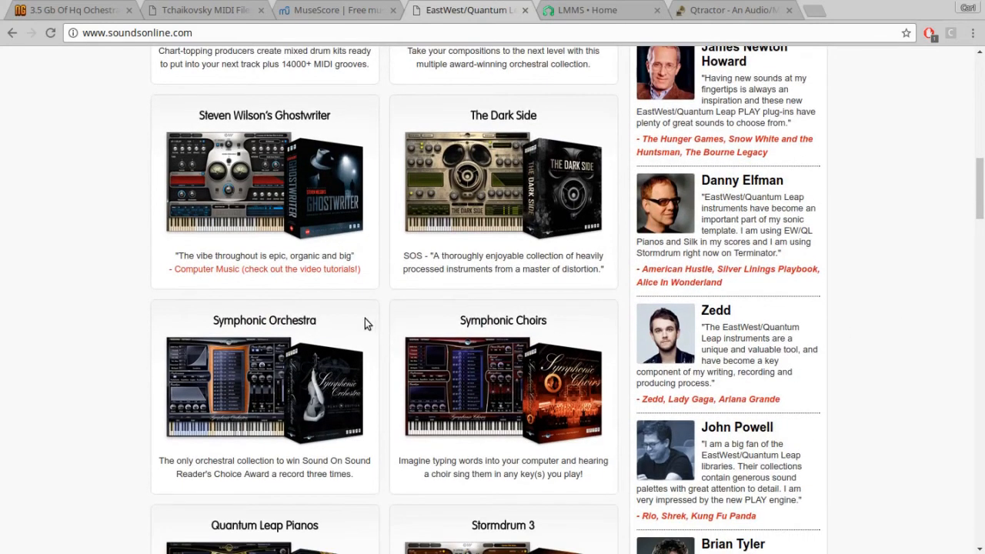
scroll(385, 330, "down", 3)
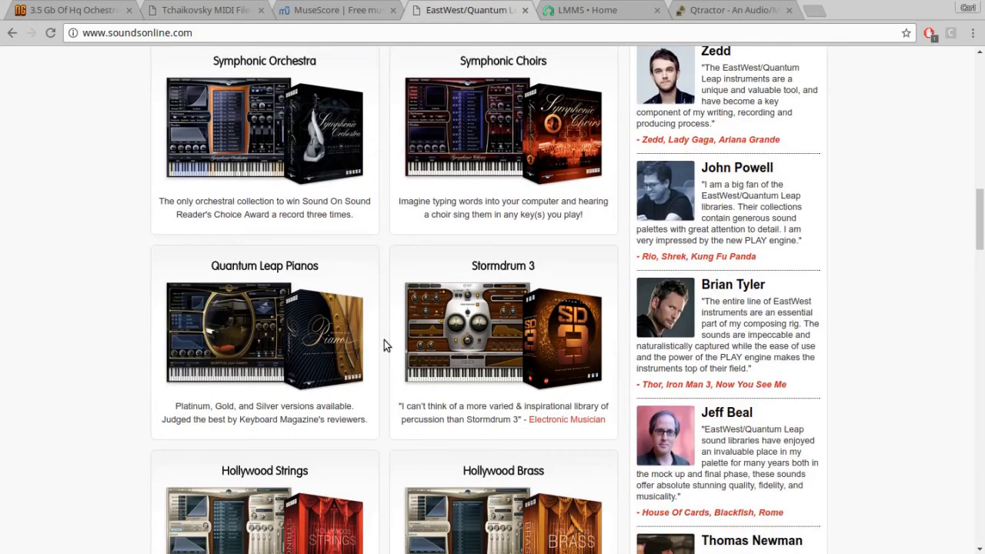
scroll(383, 349, "up", 7)
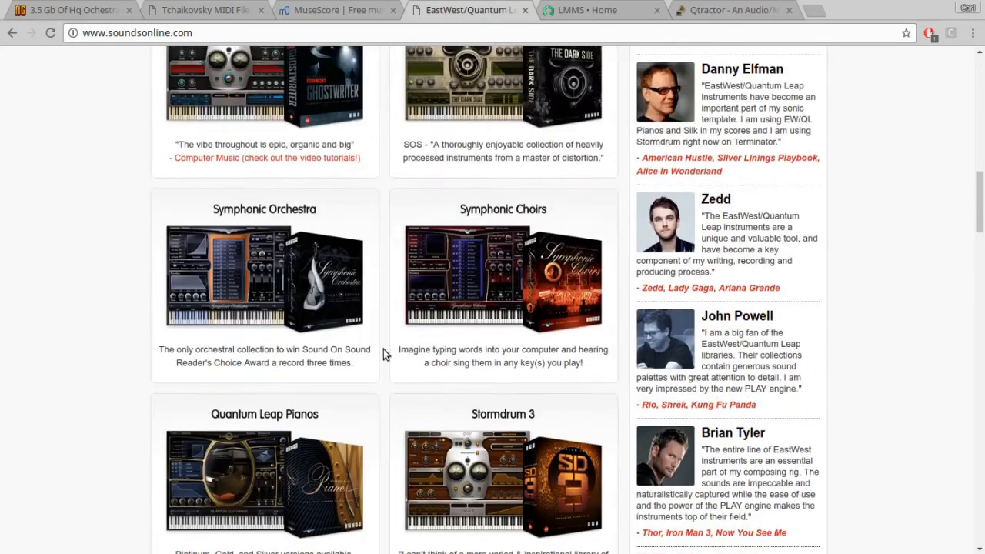
scroll(384, 350, "up", 2)
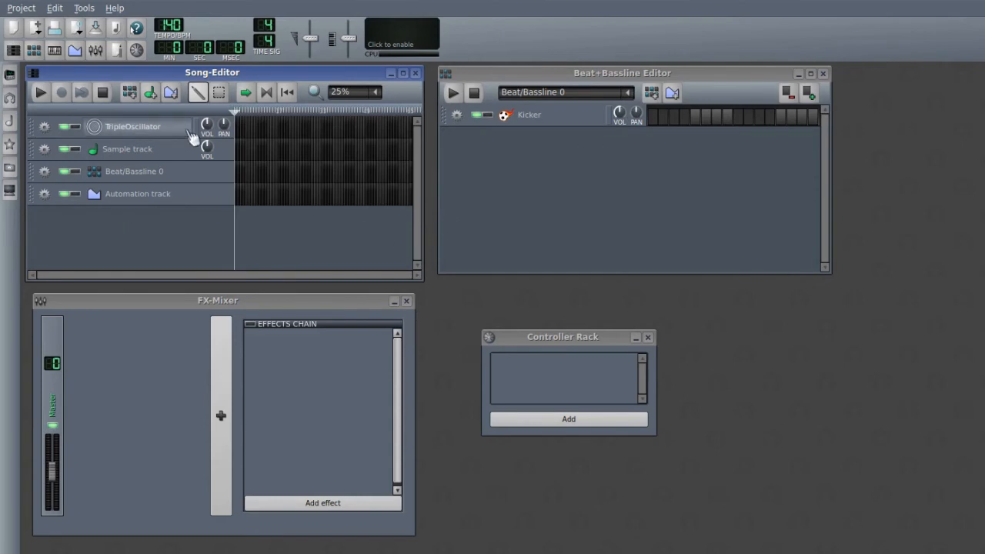
- Switch to LMMS and review the directory paths and default SoundFont file in its settings without changing them
left_click(23, 9)
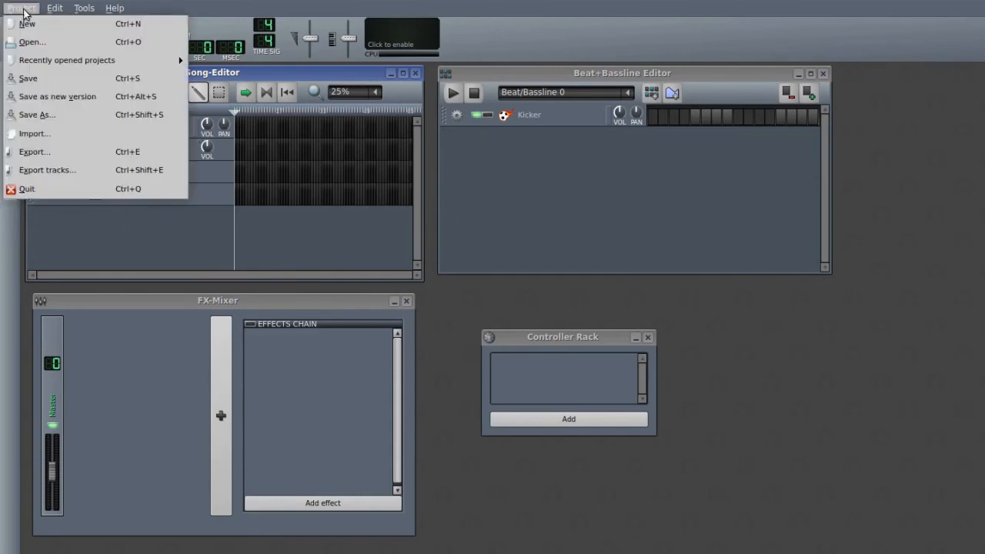
mouse_move(60, 12)
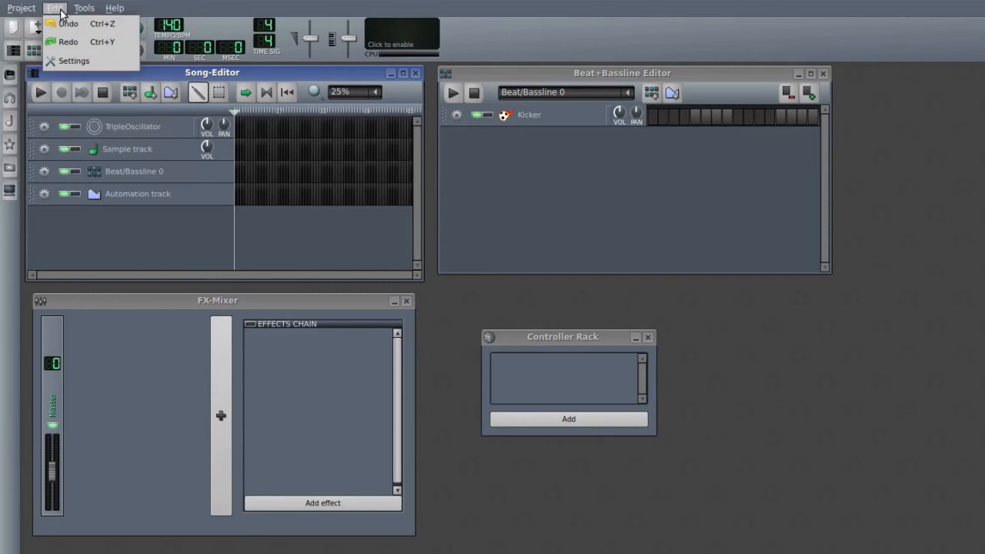
left_click(68, 61)
left_click(365, 154)
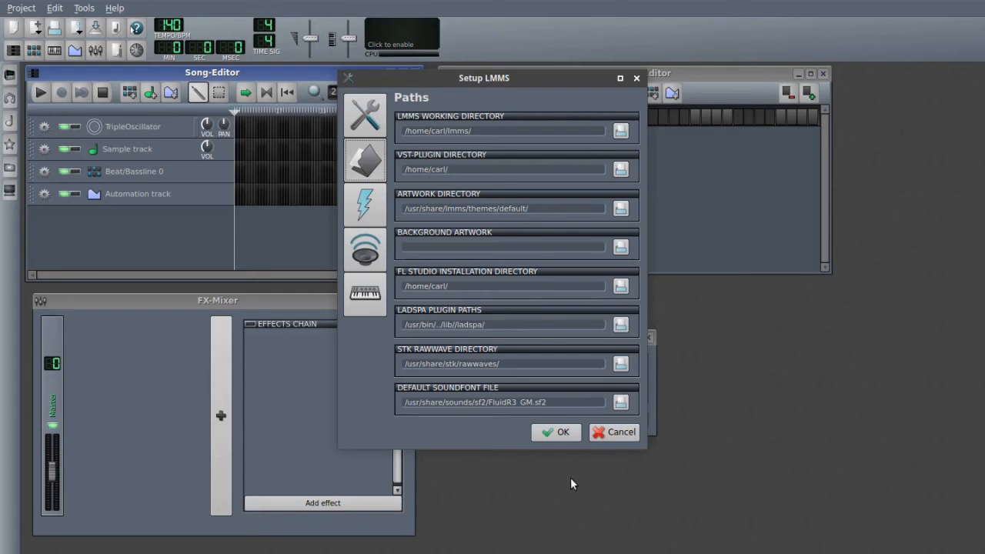
left_click(606, 432)
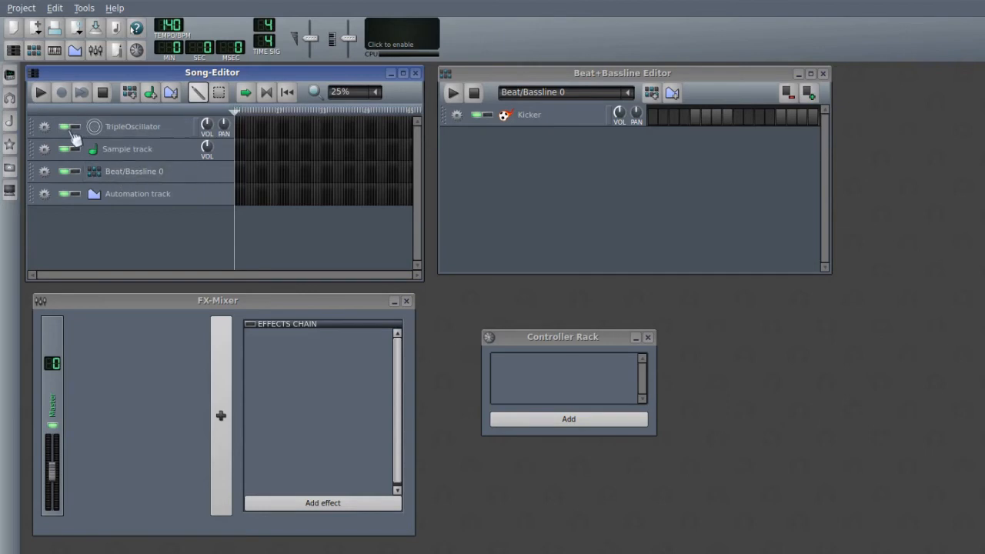
- Remove the TripleOscillator, Sample, Beat/Bassline 0 and Automation tracks from the Song-Editor
left_click(44, 126)
left_click(57, 161)
left_click(46, 127)
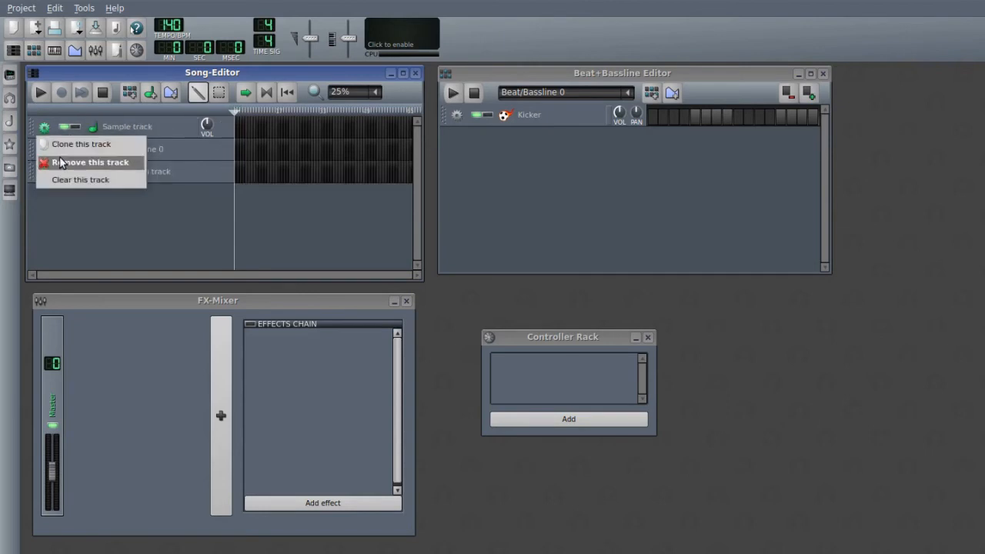
left_click(58, 162)
left_click(48, 131)
left_click(58, 162)
left_click(46, 128)
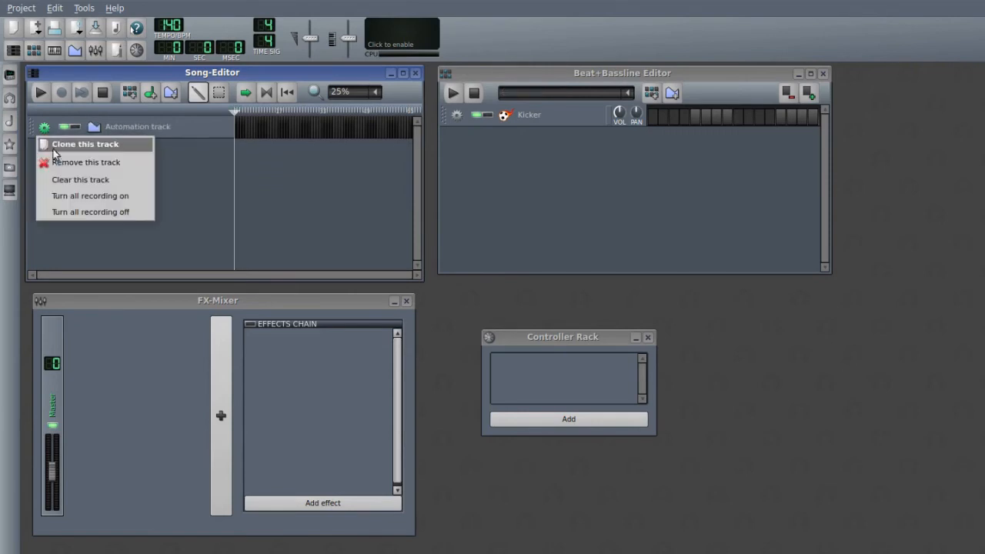
left_click(60, 160)
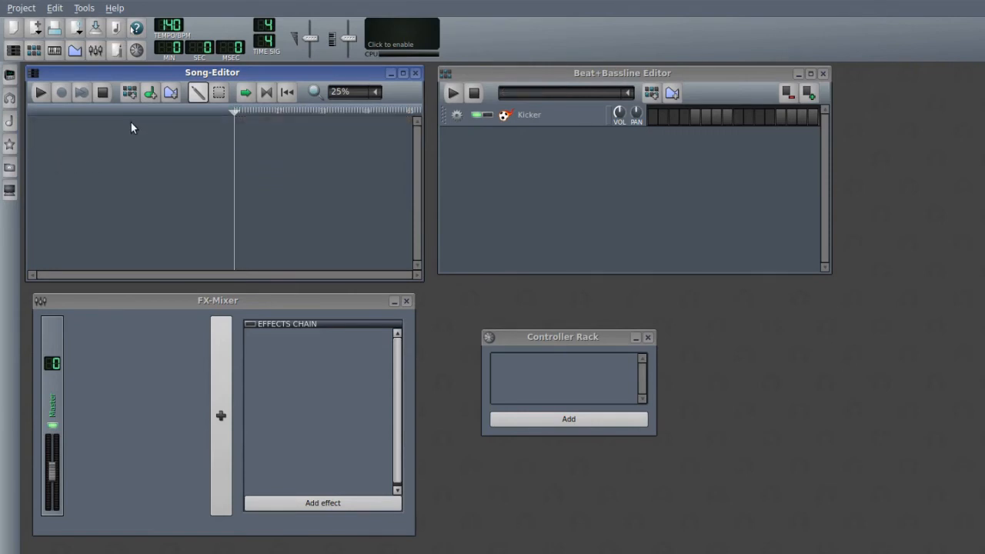
- Import the MIDI file romegiul.mid from the Desktop folder and maximize the Song-Editor
left_click(26, 10)
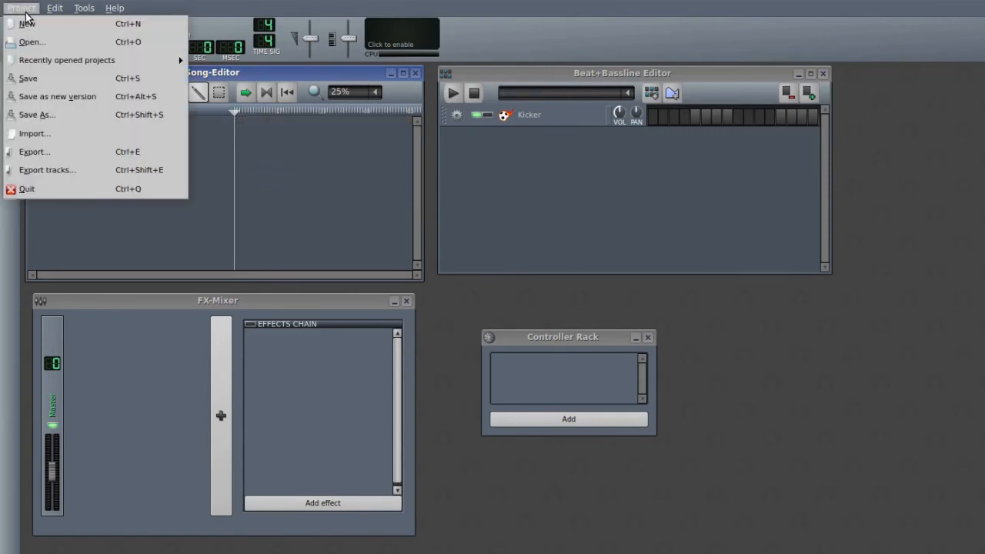
left_click(85, 133)
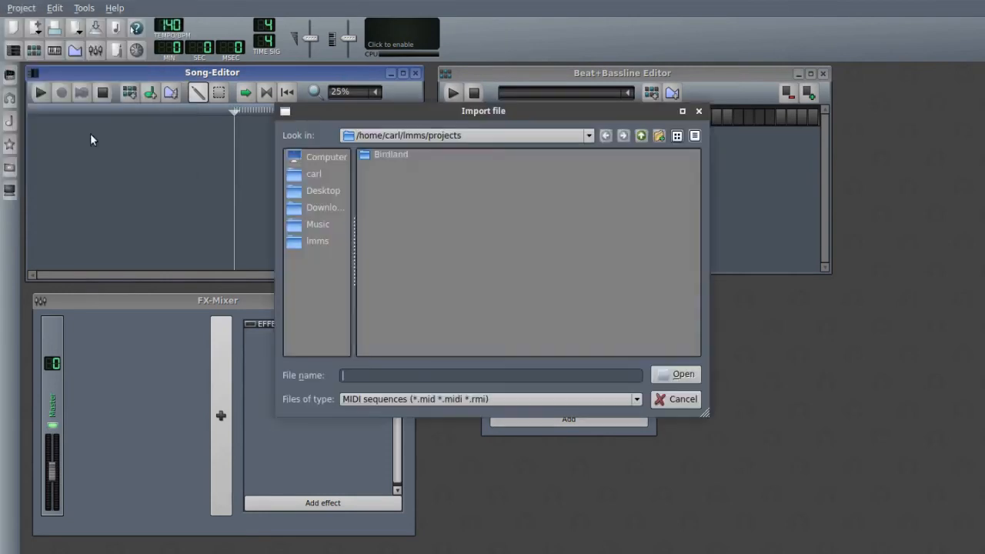
left_click(315, 191)
left_click(399, 168)
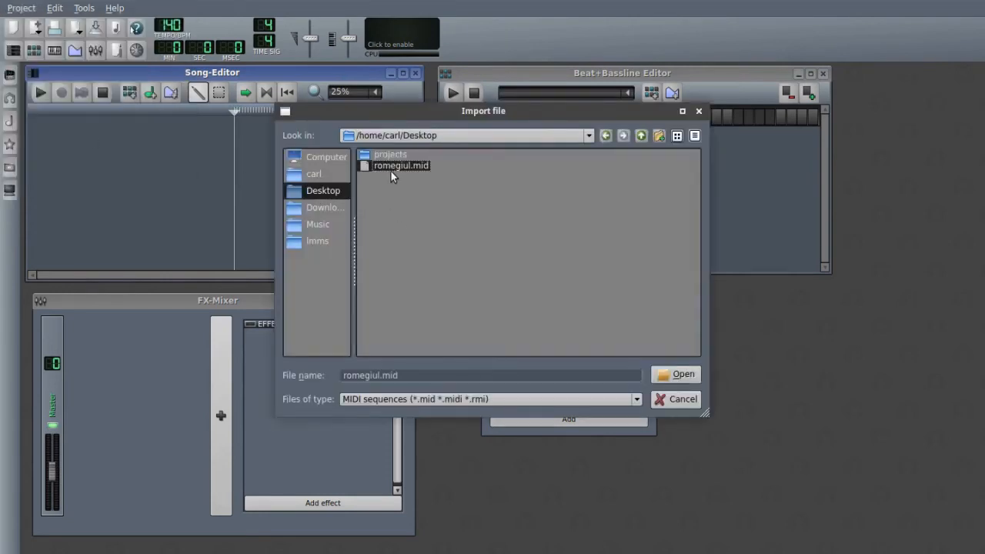
left_click(677, 374)
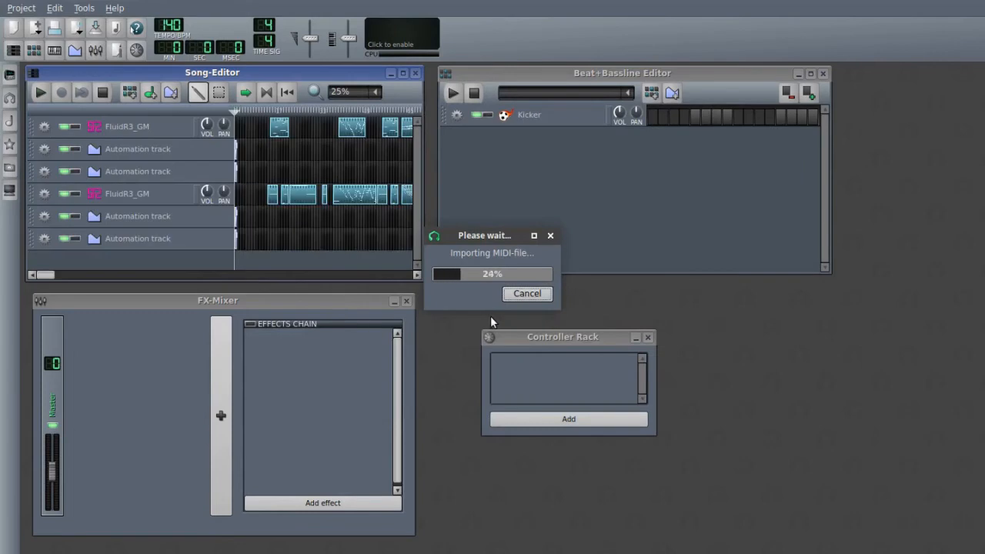
left_click(403, 73)
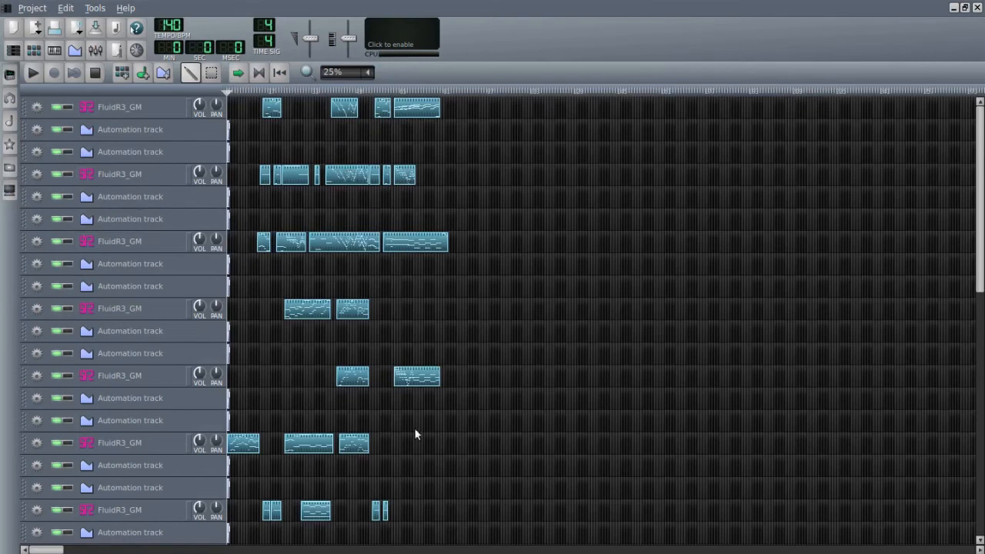
- Examine the first FluidR3_GM track's SoundFont player settings, audition some notes on its keyboard and close it
left_click(141, 115)
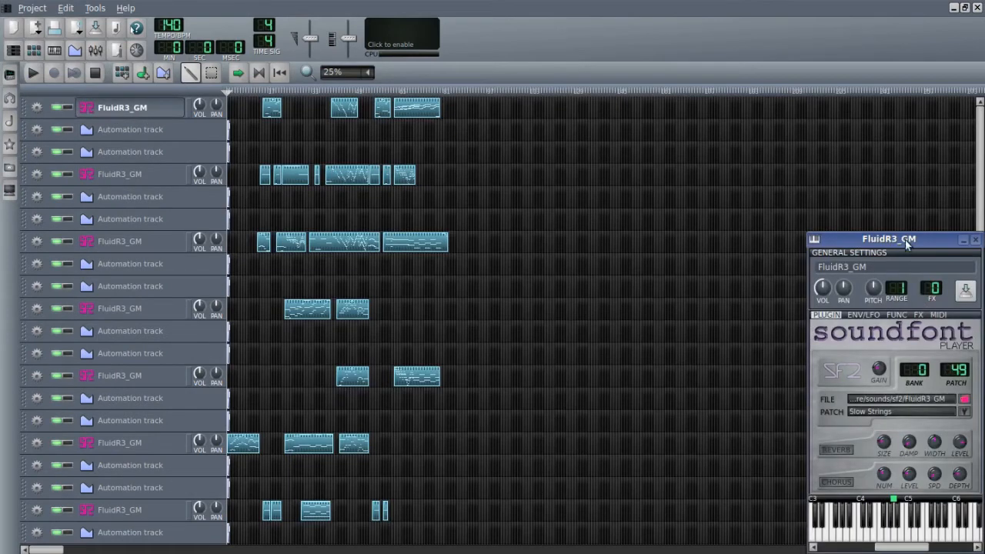
left_click_drag(906, 243, 579, 176)
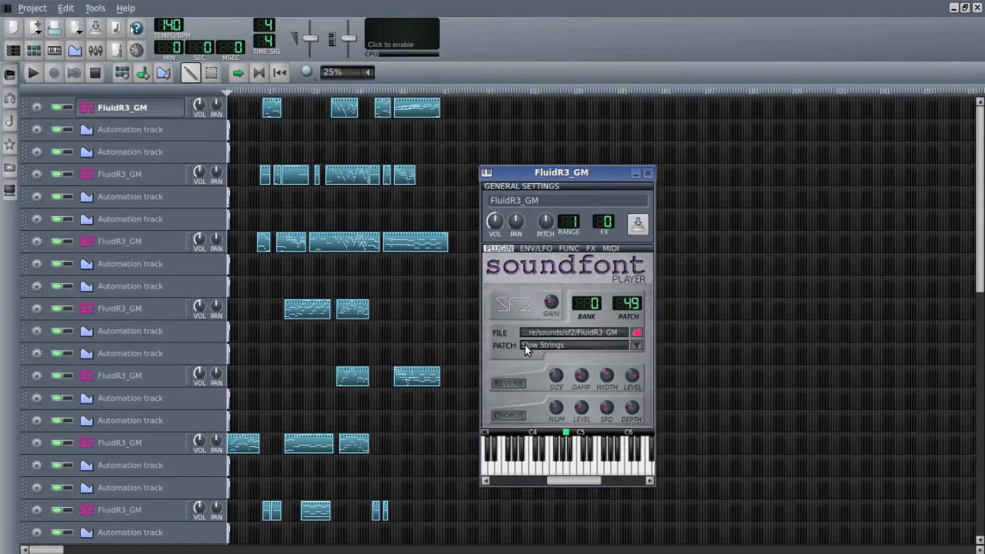
left_click_drag(576, 467, 536, 464)
left_click_drag(570, 177, 423, 123)
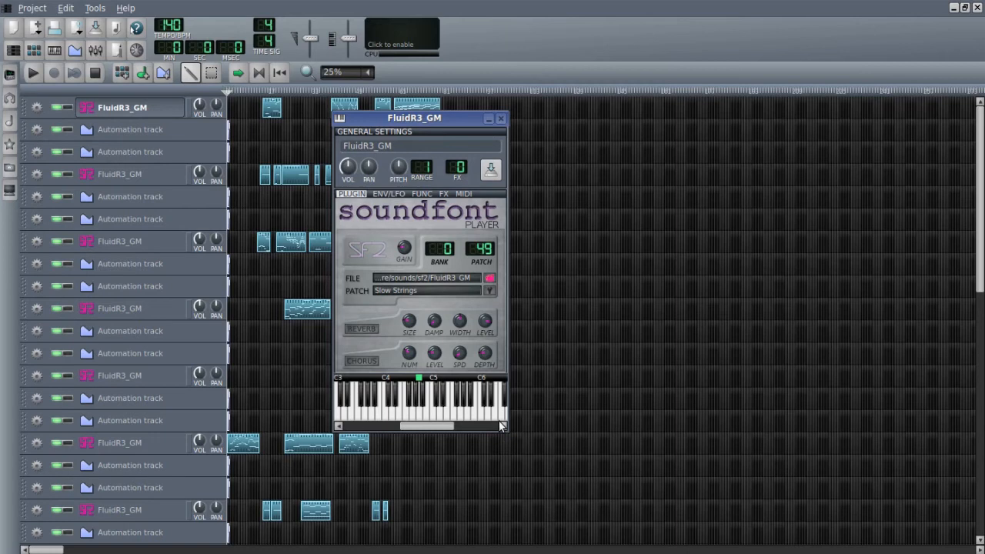
left_click_drag(403, 412, 430, 412)
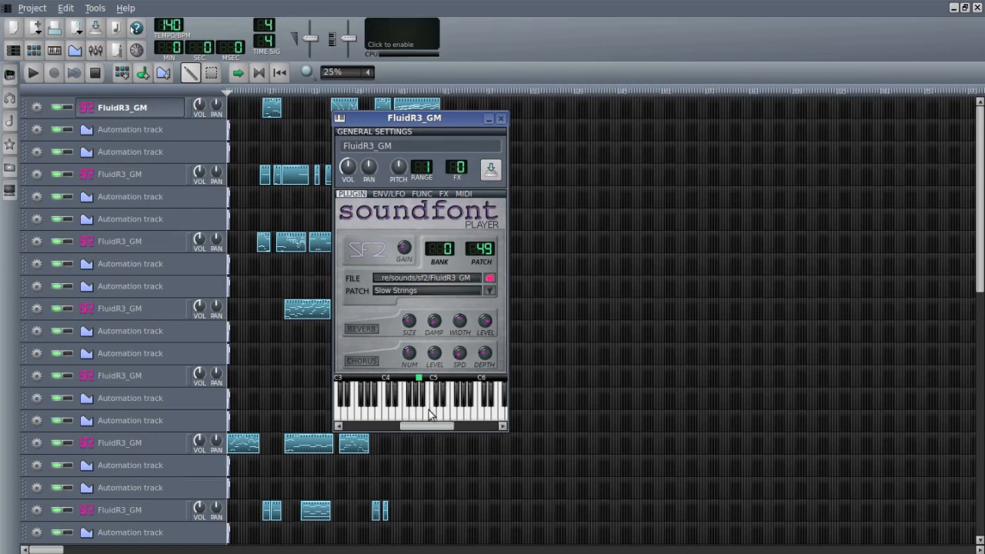
left_click(500, 117)
- Look over the imported tracks and play the song's opening from the start, stopping after about 22 seconds
scroll(528, 314, "down", 10)
scroll(528, 314, "up", 10)
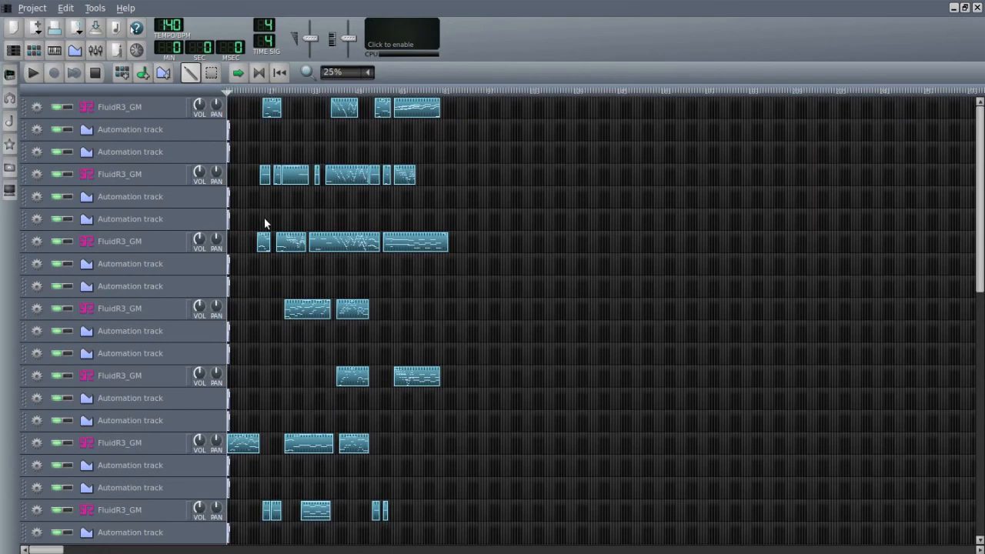
left_click(34, 72)
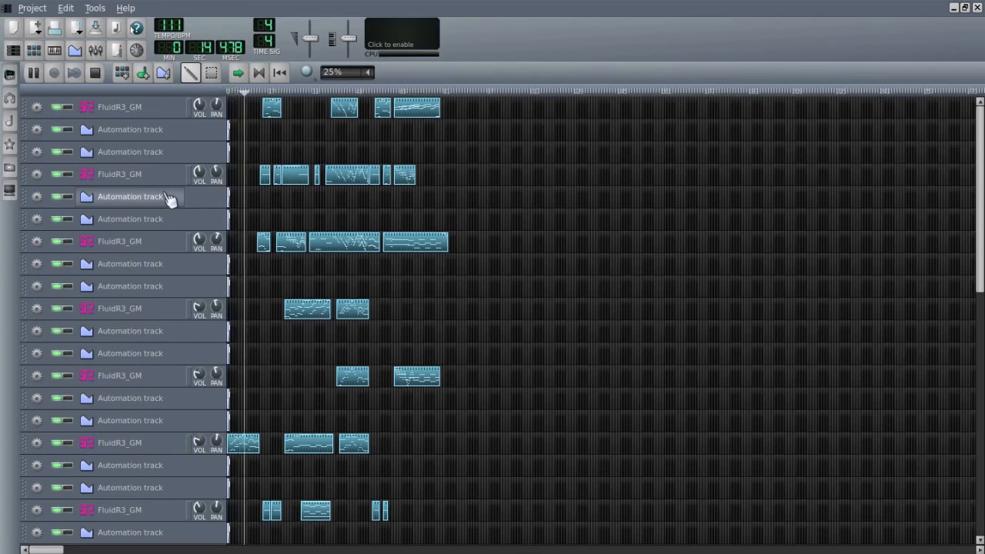
left_click(95, 73)
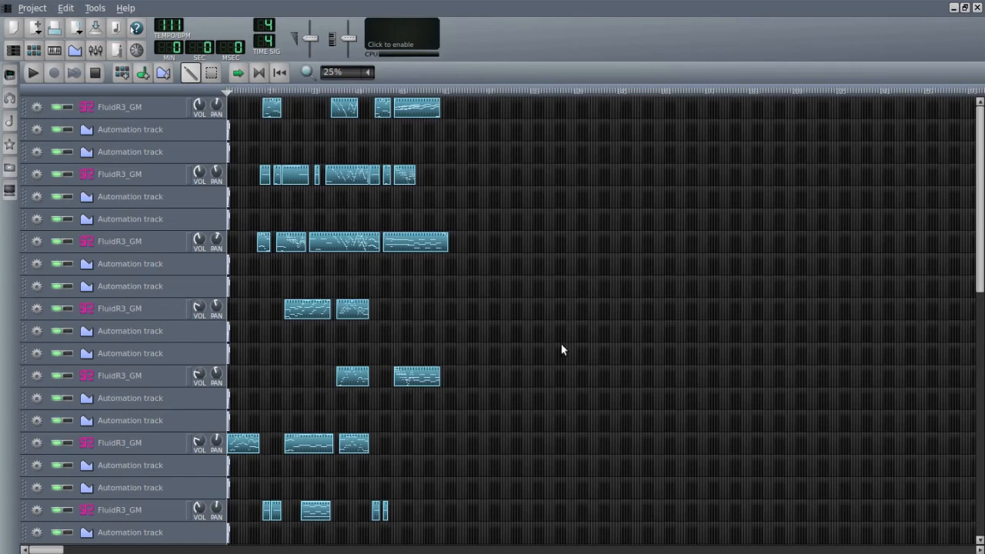
- Play a passage starting about 5 minutes 7 seconds into the song, stop it and look through all the tracks
left_click_drag(980, 329, 981, 376)
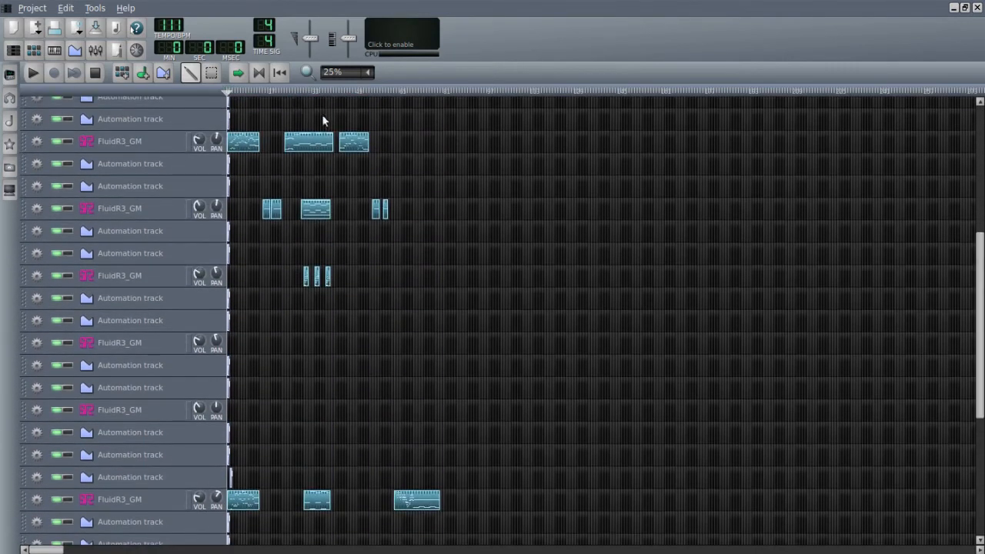
left_click_drag(50, 550, 144, 550)
left_click(461, 90)
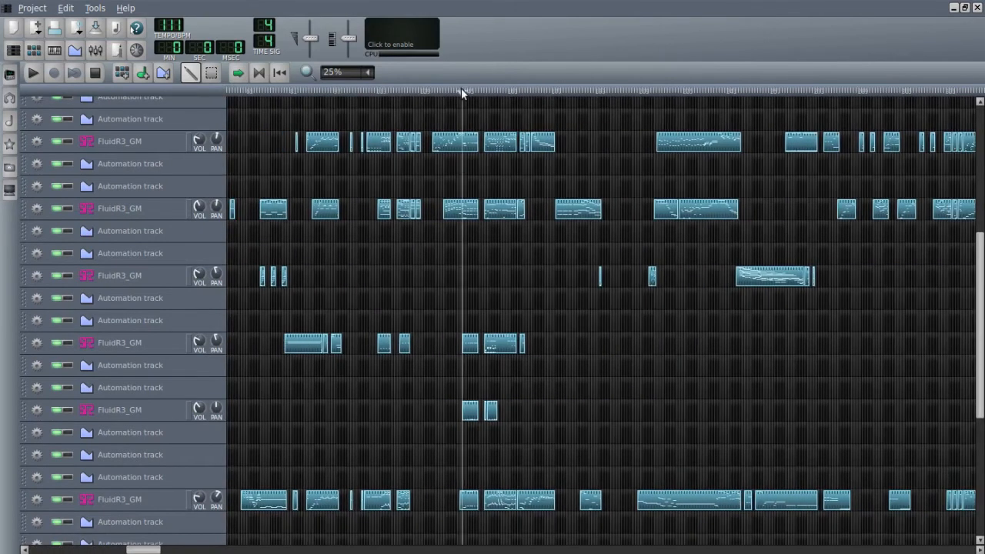
left_click(33, 72)
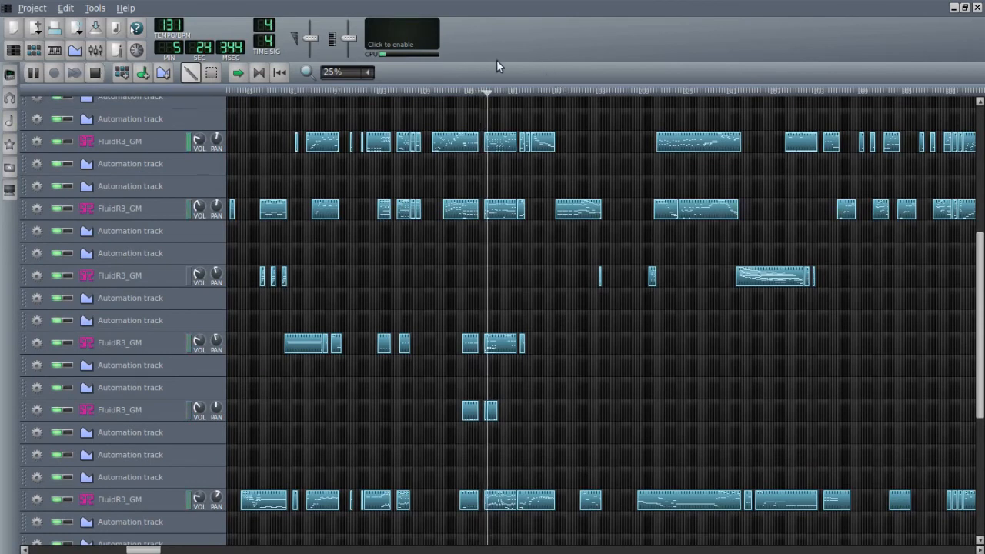
left_click(95, 73)
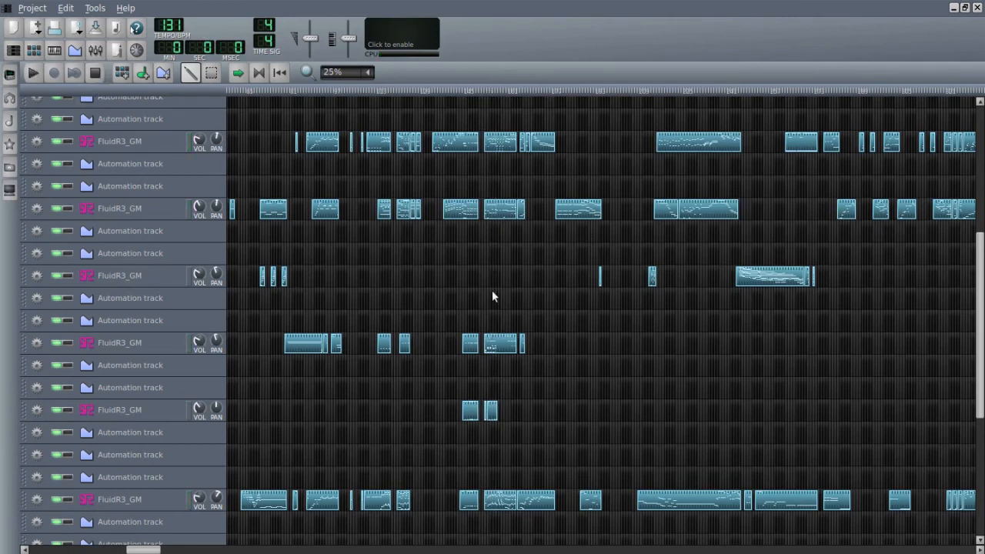
scroll(784, 400, "down", 5)
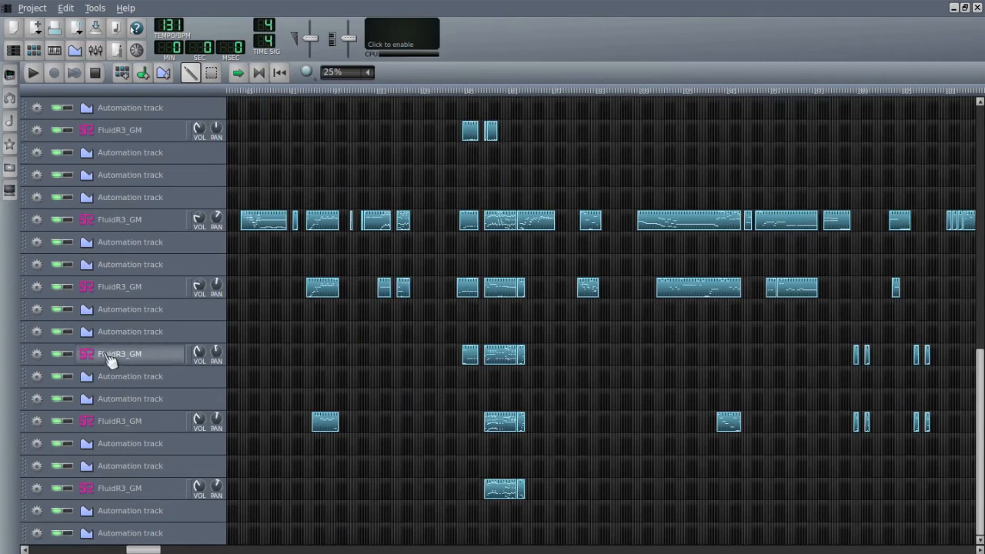
scroll(154, 289, "up", 10)
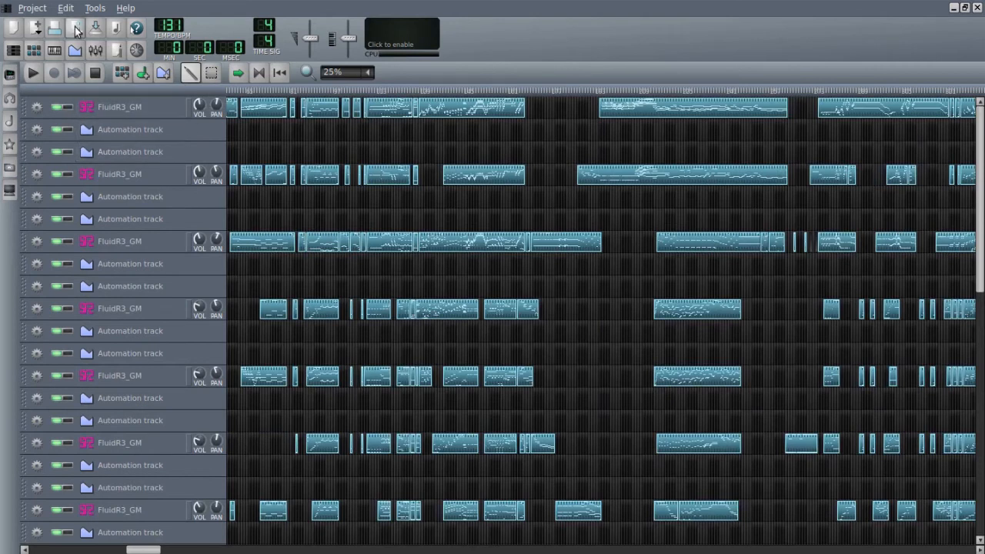
- Open the recent project with the named orchestral instrument tracks, discarding the unsaved import, and maximize the Song-Editor
left_click(36, 10)
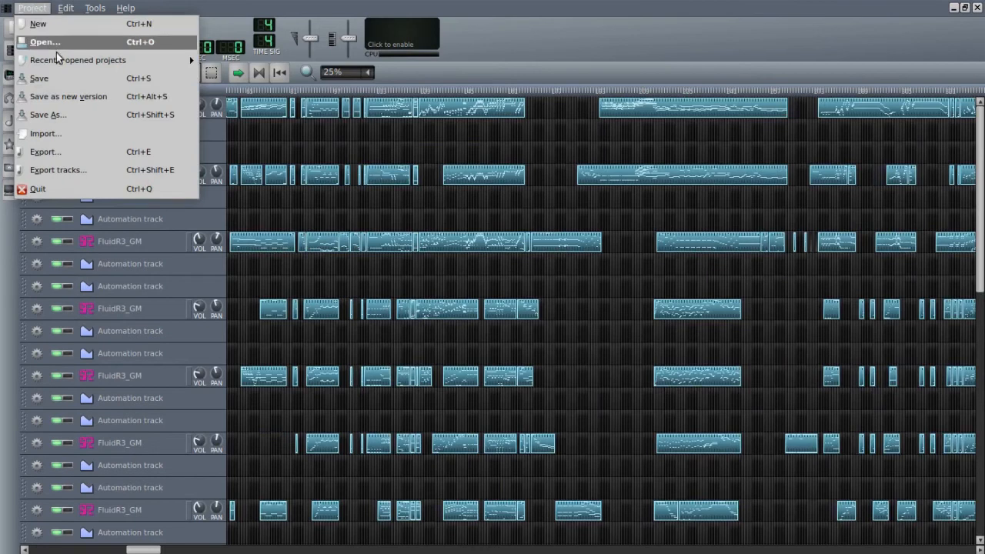
mouse_move(128, 60)
left_click(359, 61)
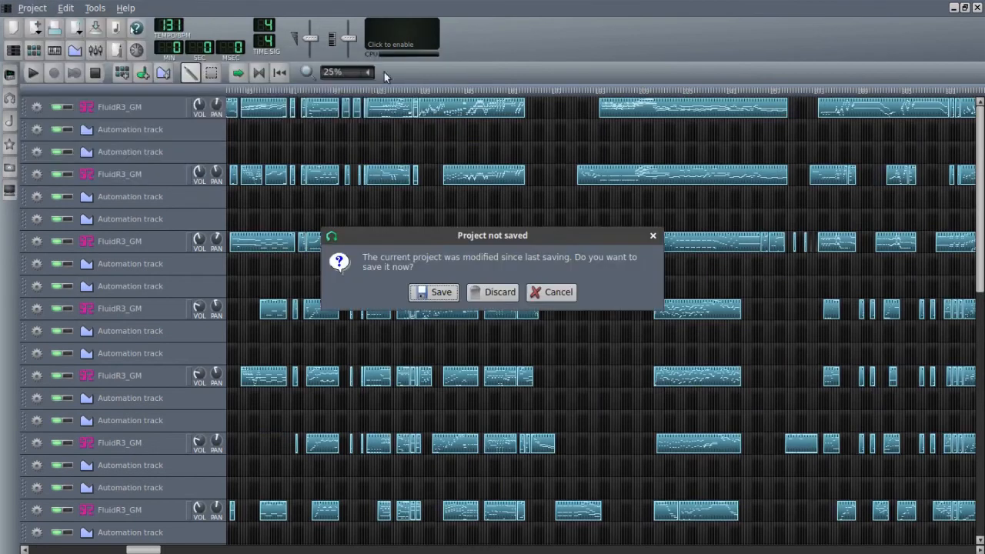
left_click(507, 293)
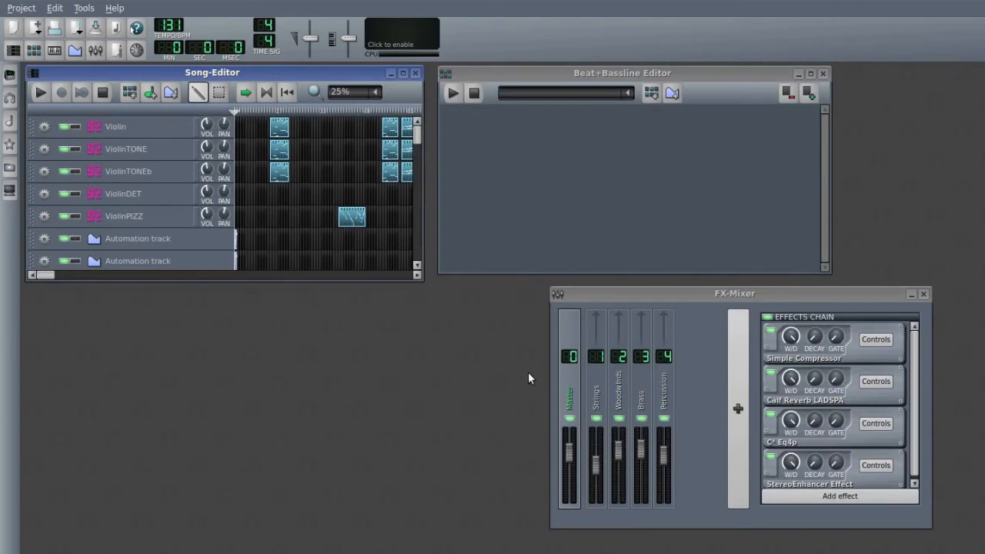
left_click(403, 74)
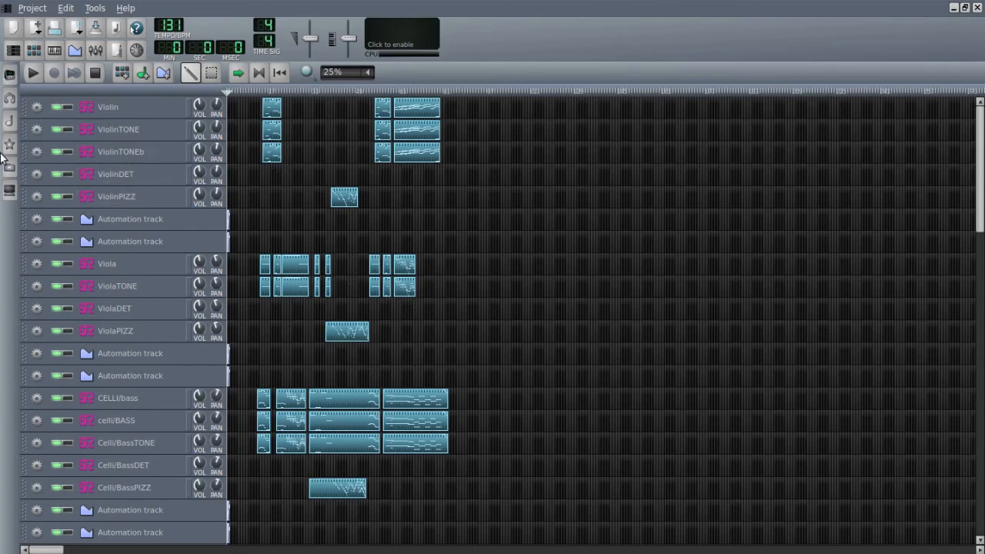
- Open the Violin track's SoundFont player, browse the Symphonic Instruments folder and its BRASS SoundFonts, and cancel without loading a file
left_click(143, 109)
left_click_drag(145, 244, 638, 139)
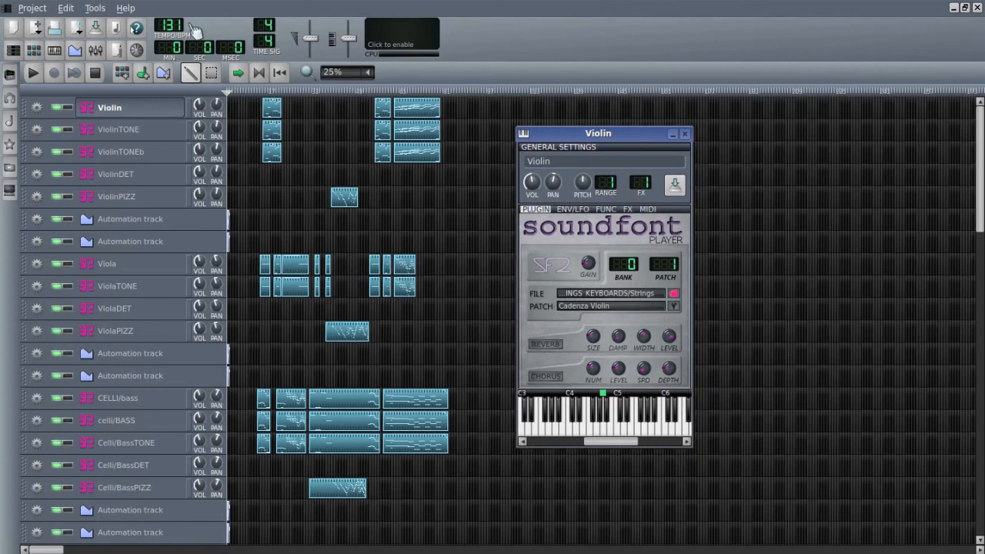
left_click(674, 296)
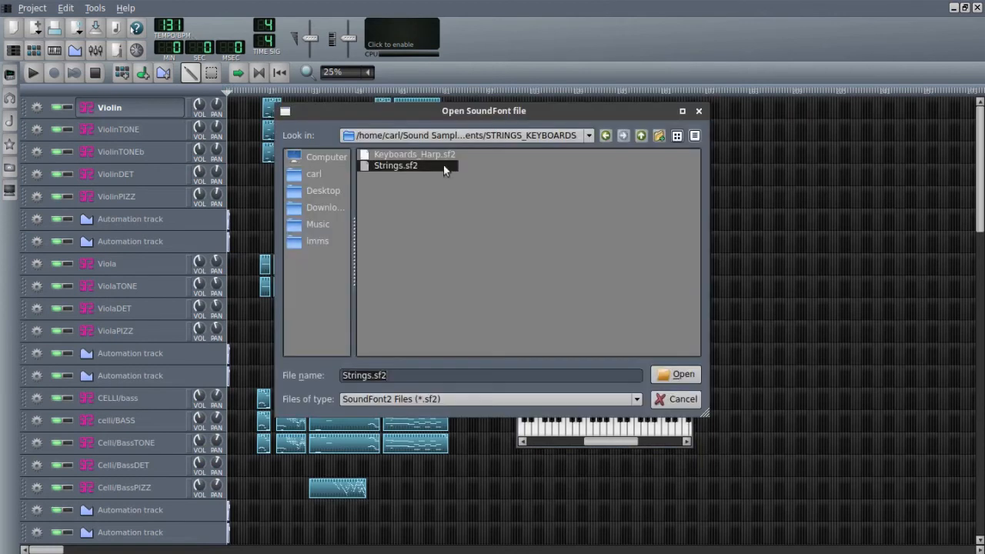
left_click(603, 137)
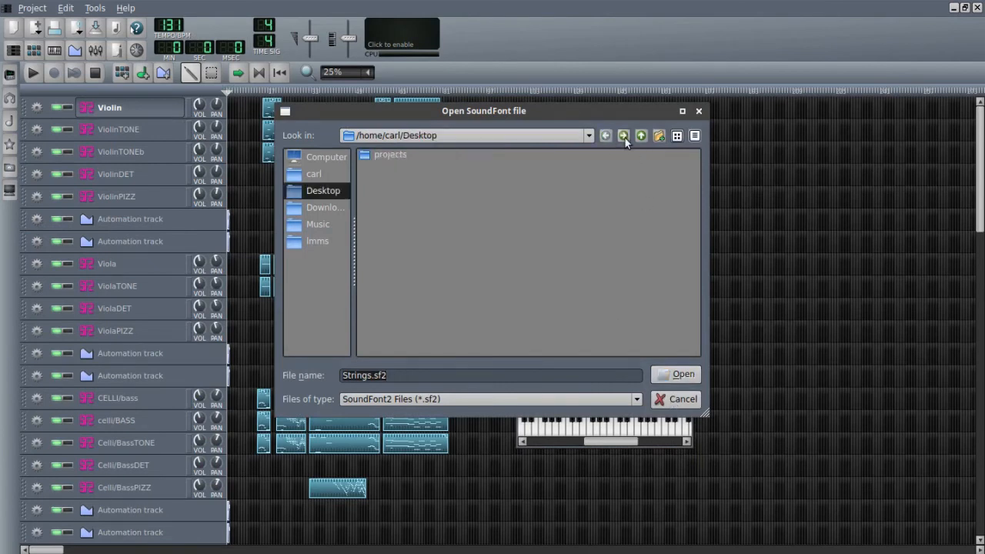
left_click(641, 136)
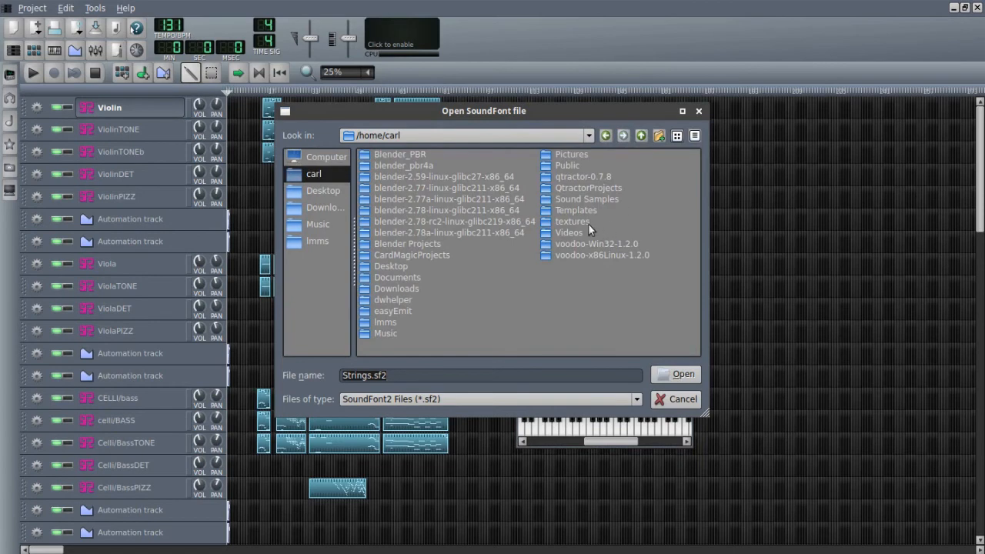
double_click(577, 197)
double_click(410, 200)
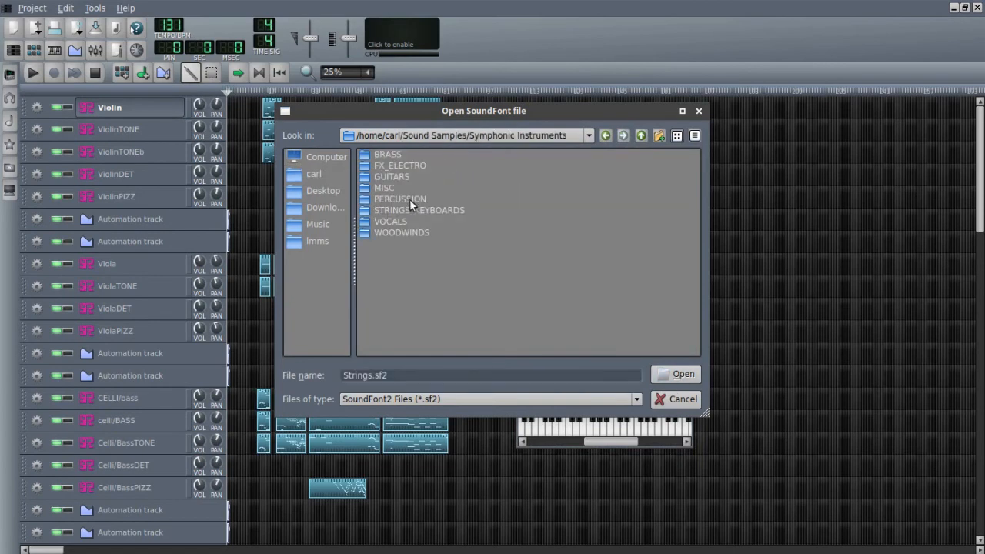
double_click(379, 156)
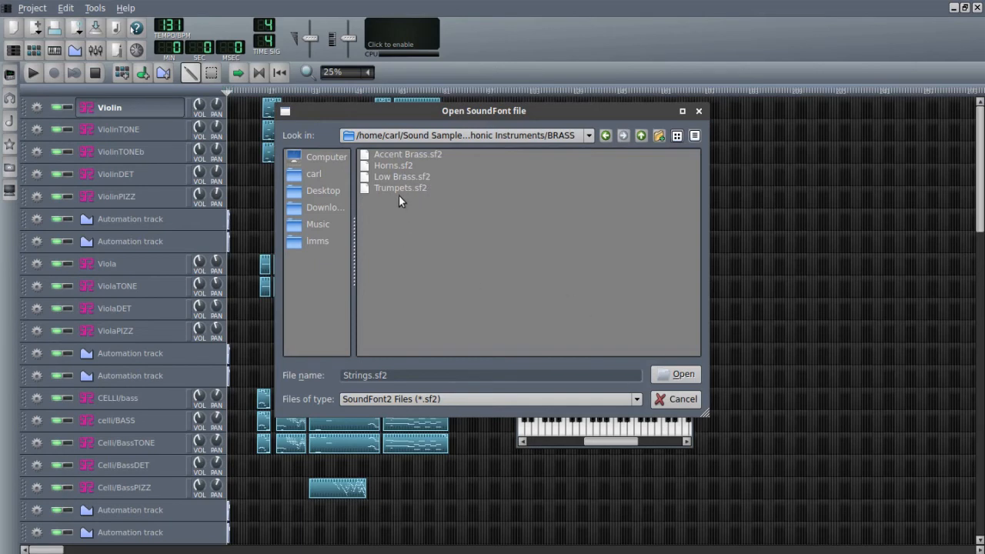
left_click(684, 398)
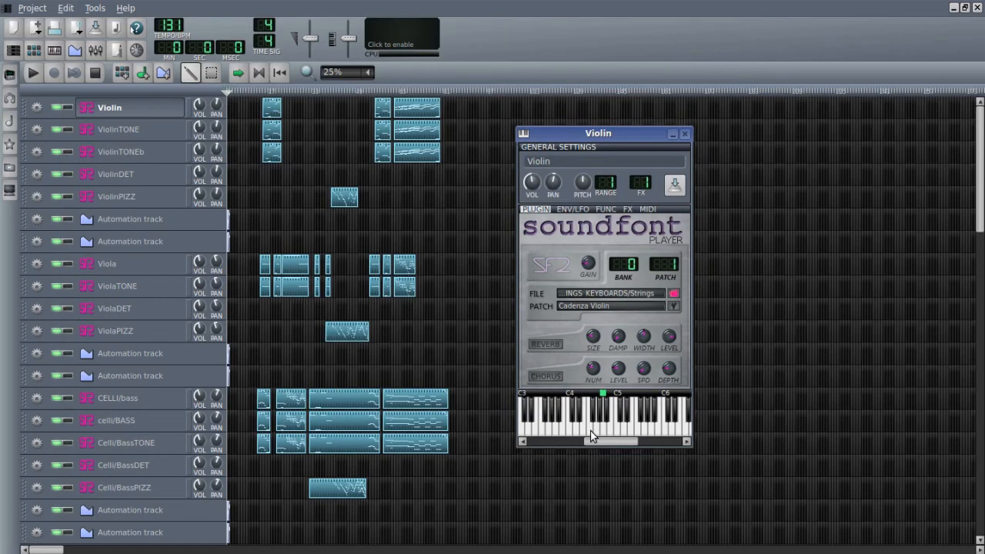
- Switch off the effects on the Percussion, Brass, Woodwinds, Strings and Master channels in the FX-Mixer and close the mixer
mouse_move(590, 431)
left_mouse_down()
mouse_move(658, 430)
mouse_move(574, 431)
left_mouse_up()
left_click(95, 50)
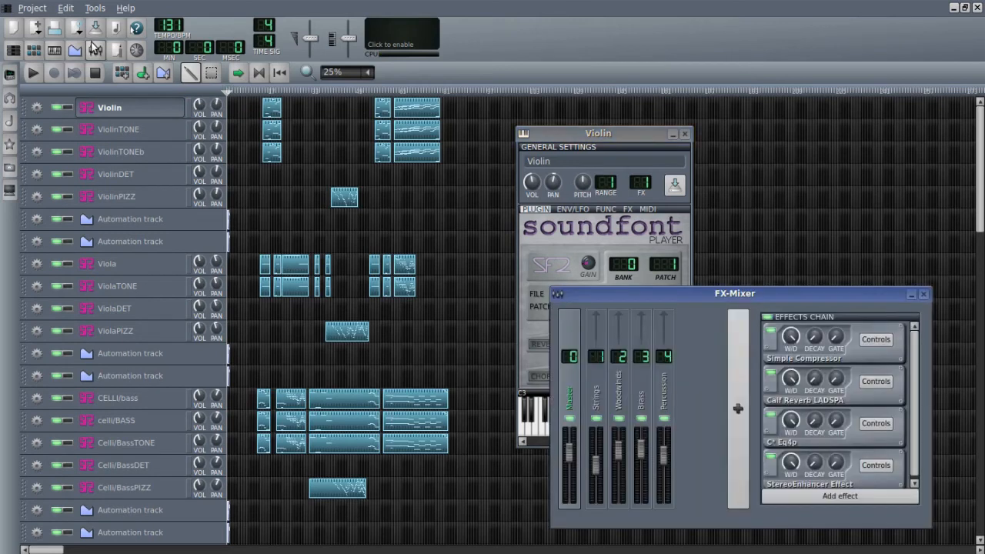
left_click(668, 396)
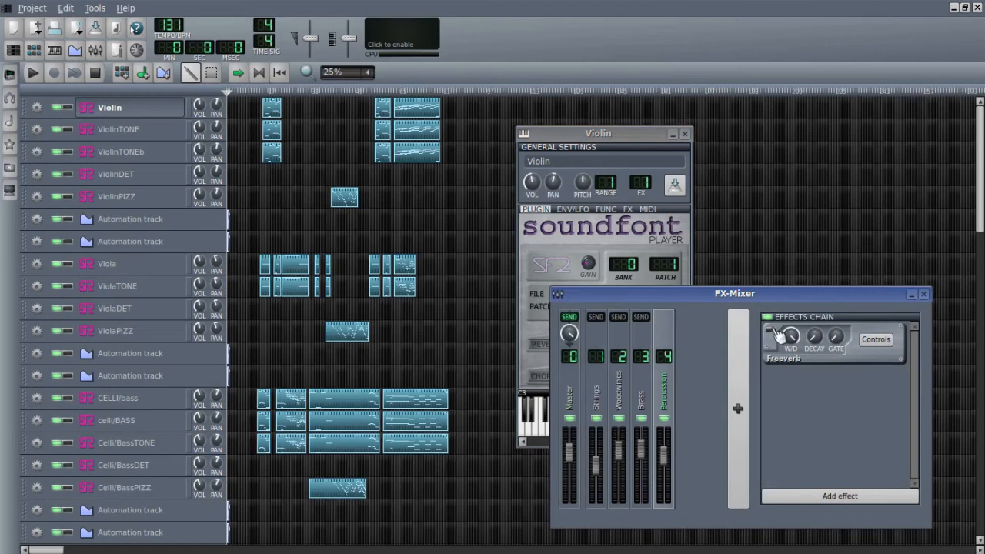
left_click(641, 398)
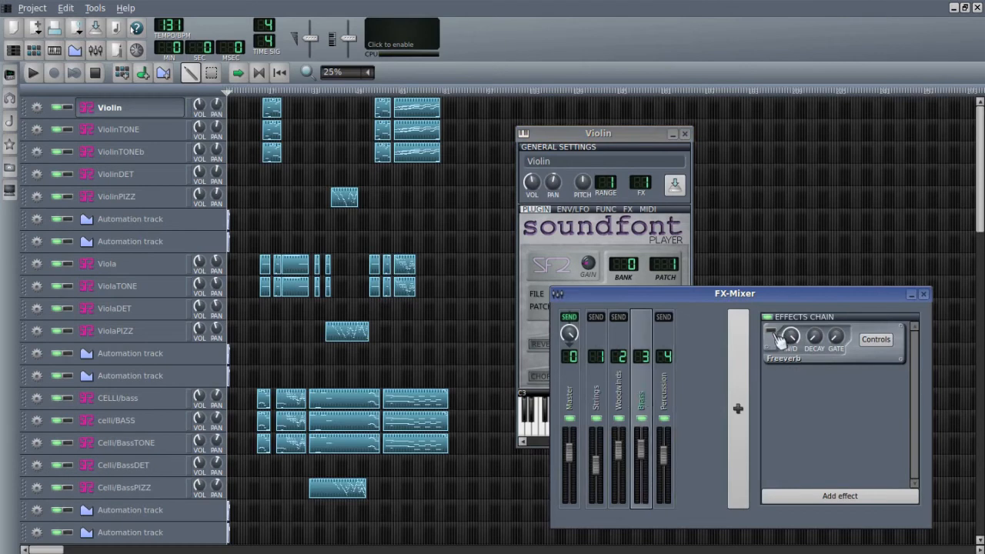
left_click(622, 400)
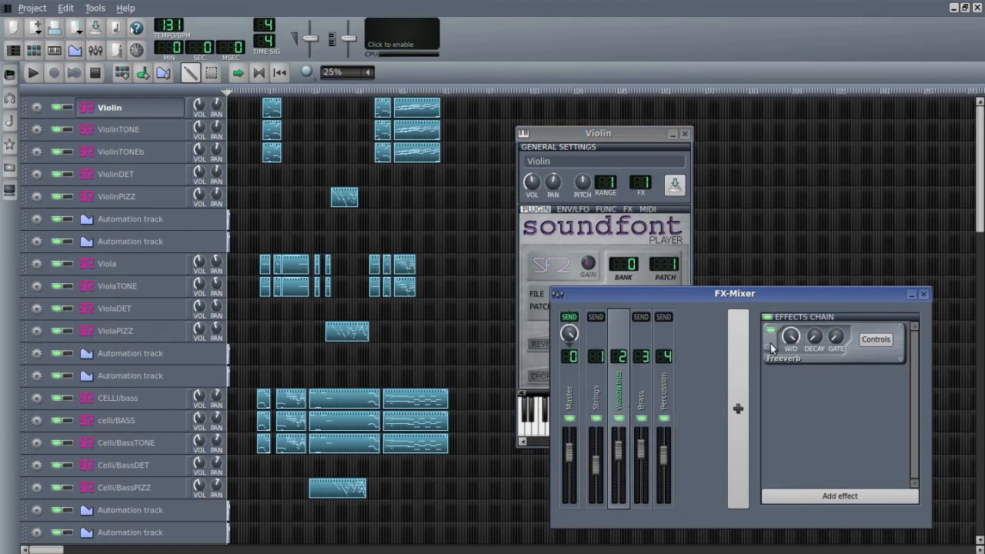
left_click(597, 402)
left_click(572, 403)
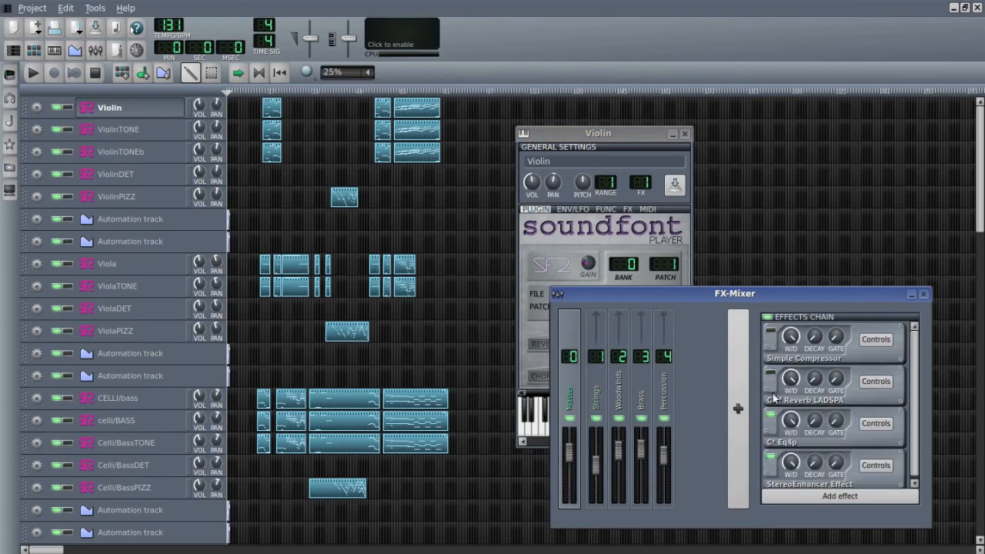
left_click(770, 416)
left_click(923, 294)
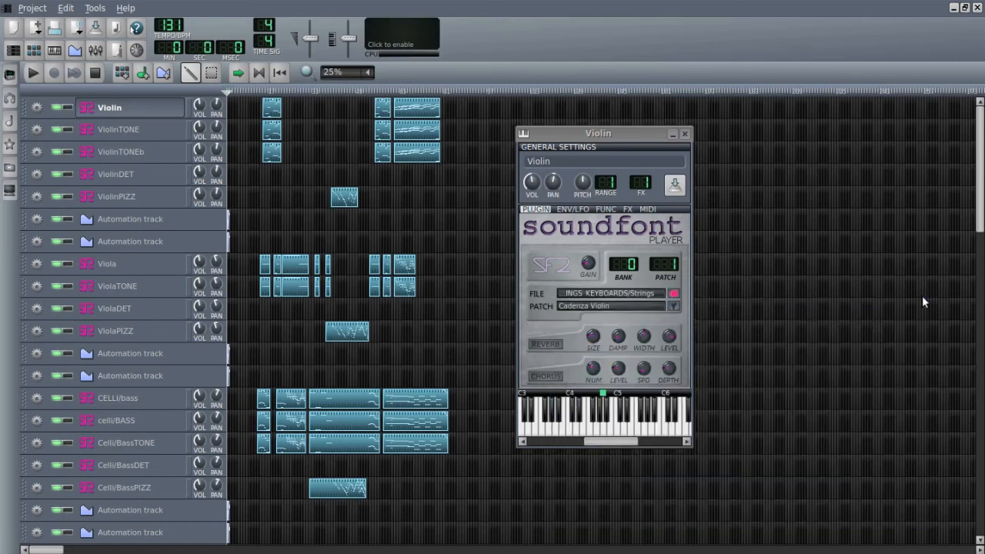
- Audition a range of low and high notes of the Cadenza Violin patch on the Violin track's keyboard
left_click(586, 428)
left_click(627, 425)
left_click(640, 424)
left_click(653, 425)
left_click(642, 427)
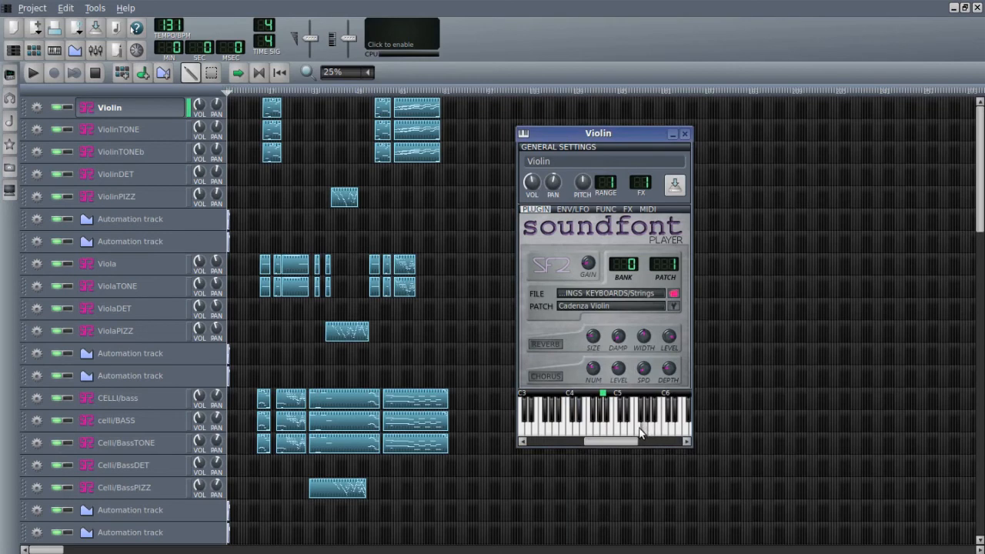
left_click(566, 431)
left_click(594, 424)
left_click(605, 426)
left_click(621, 426)
mouse_move(646, 427)
left_mouse_down()
mouse_move(580, 429)
mouse_move(645, 429)
left_mouse_up()
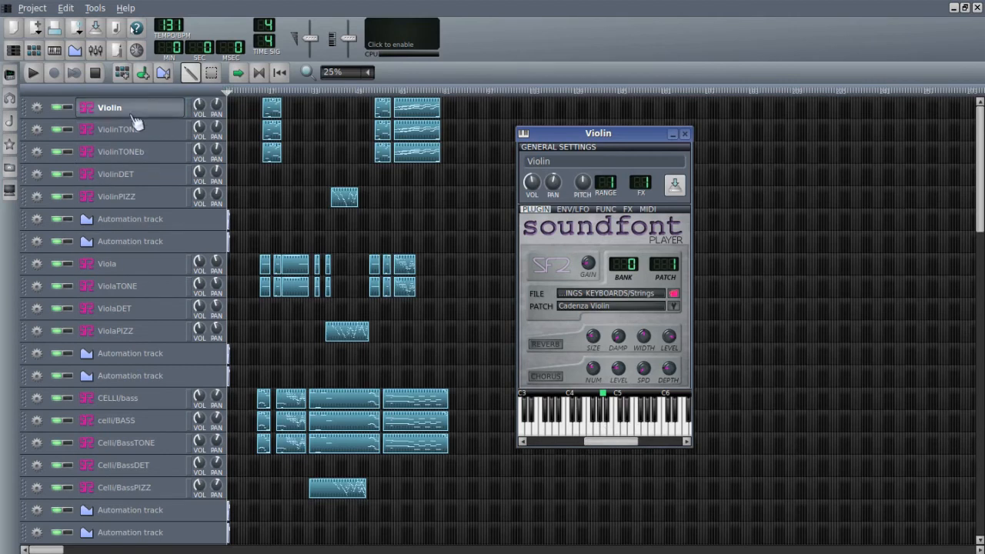
- Open the ViolinTONE track's SoundFont player, audition its Strings slow patch on the keyboard and close it
left_click(138, 130)
left_click_drag(879, 238, 610, 136)
left_click_drag(603, 433, 644, 429)
left_click(618, 434)
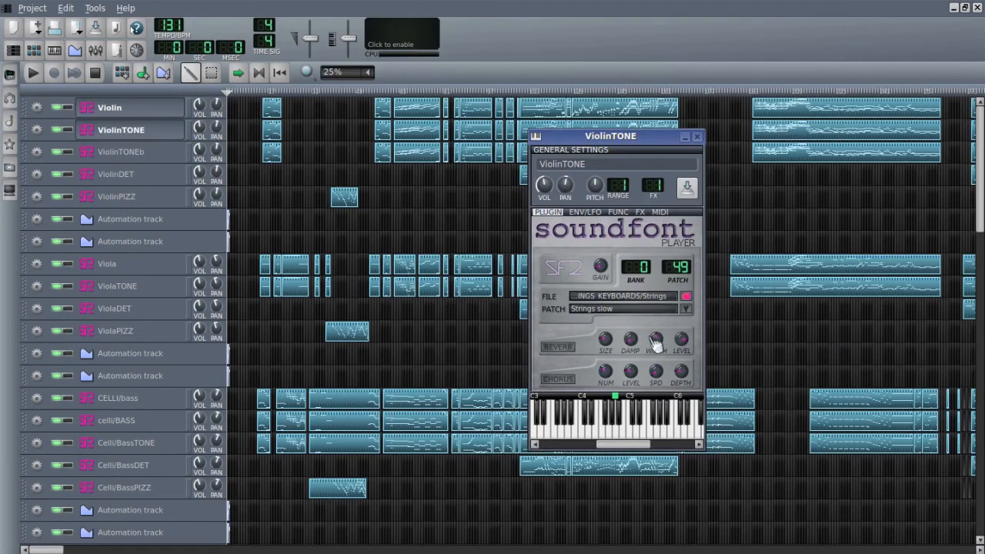
left_click(698, 136)
- Open the ViolinTONEb track's SoundFont player, audition several notes of its Violin Tremelo patch and close it
left_click(166, 155)
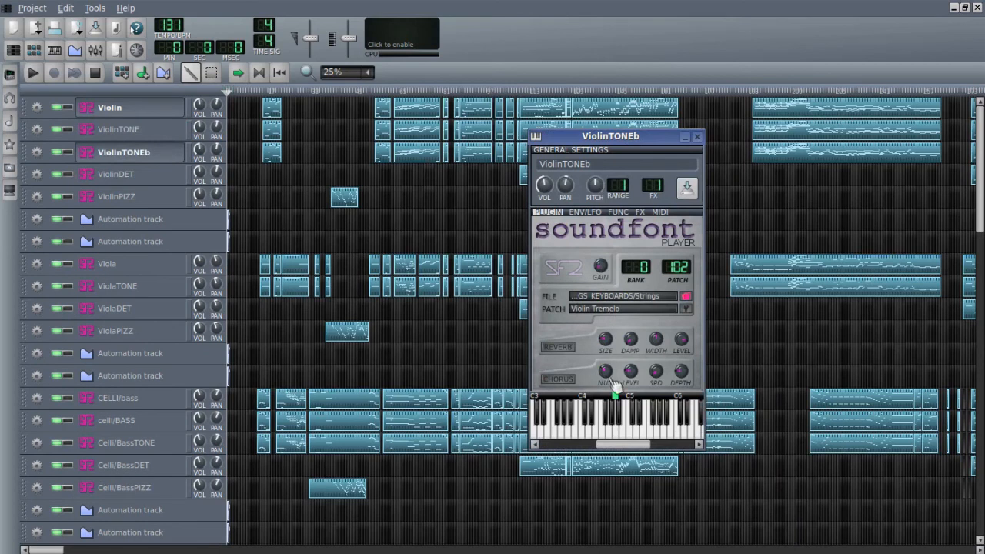
left_click(614, 432)
left_click(648, 435)
left_click(675, 435)
left_click(679, 435)
left_click(612, 432)
left_click(697, 137)
- Open the ViolinDET track's SoundFont player, audition several notes of its Vlns I Detache patch and close it
left_click(123, 175)
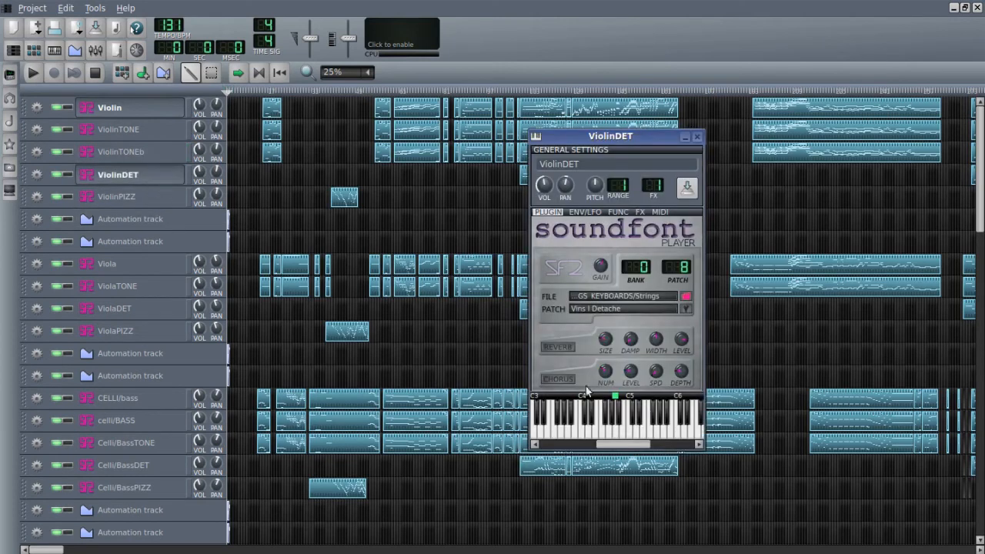
left_click(608, 434)
left_click(613, 434)
left_click(687, 435)
left_click(681, 433)
left_click(662, 432)
left_click(624, 433)
left_click(698, 139)
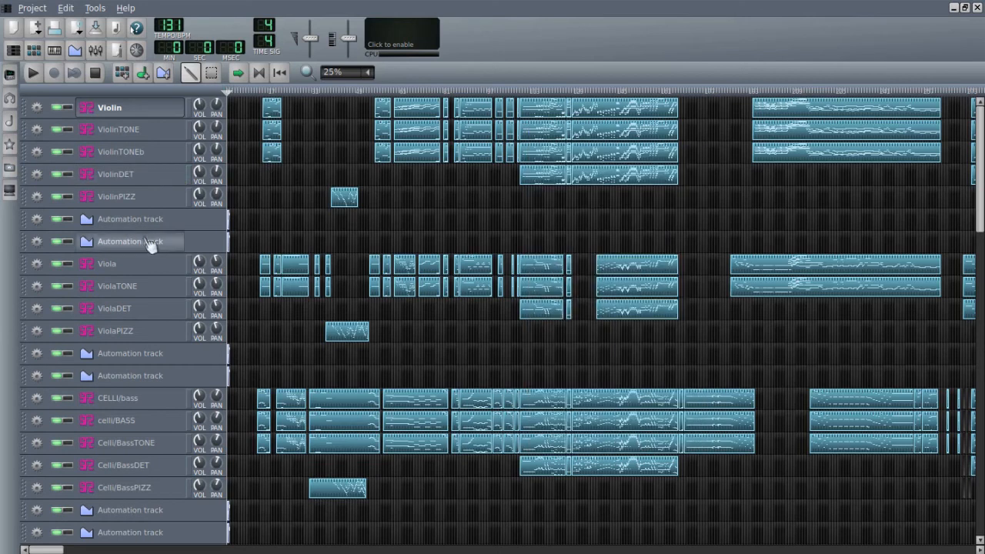
- Open the ViolinPIZZ track's SoundFont player, audition notes of its Strings marc patch across the keyboard and close it
left_click(143, 200)
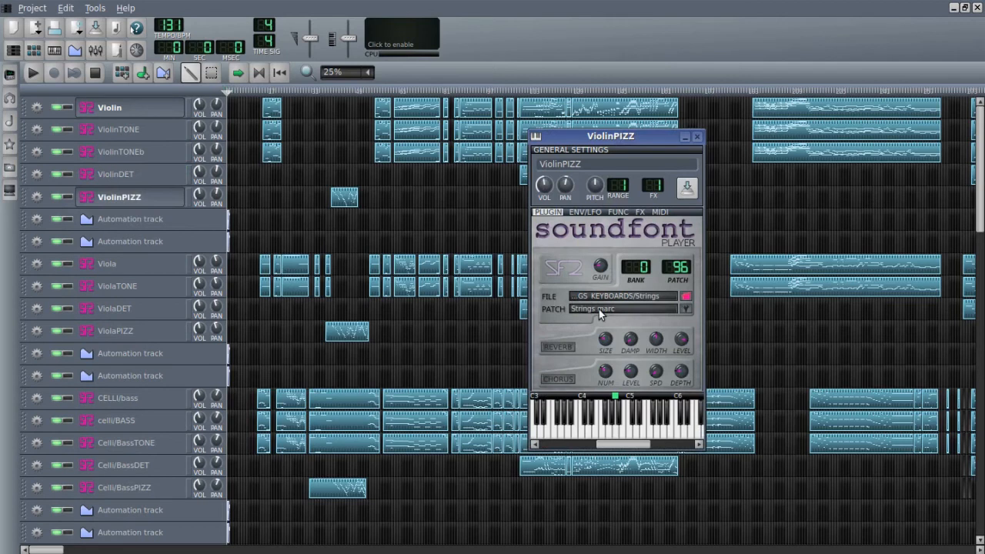
left_click(654, 435)
left_click(609, 431)
left_click(636, 435)
left_click(632, 435)
left_click(614, 433)
left_click(594, 434)
left_click(583, 434)
left_click(618, 431)
left_click(696, 139)
- Open the Flute track's SoundFont player, audition several notes of its Flute patch and close it
scroll(121, 271, "down", 1)
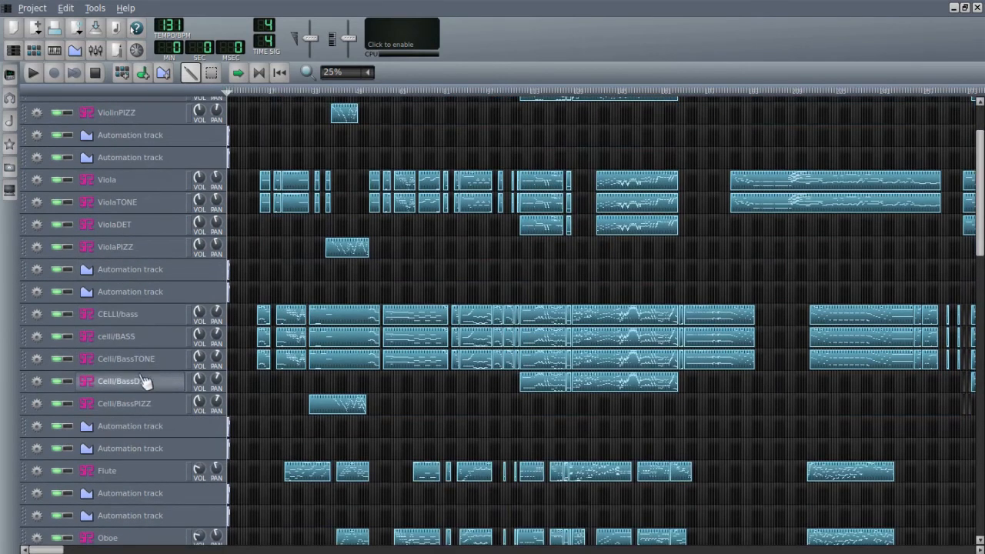
scroll(150, 385, "down", 2)
scroll(152, 389, "down", 1)
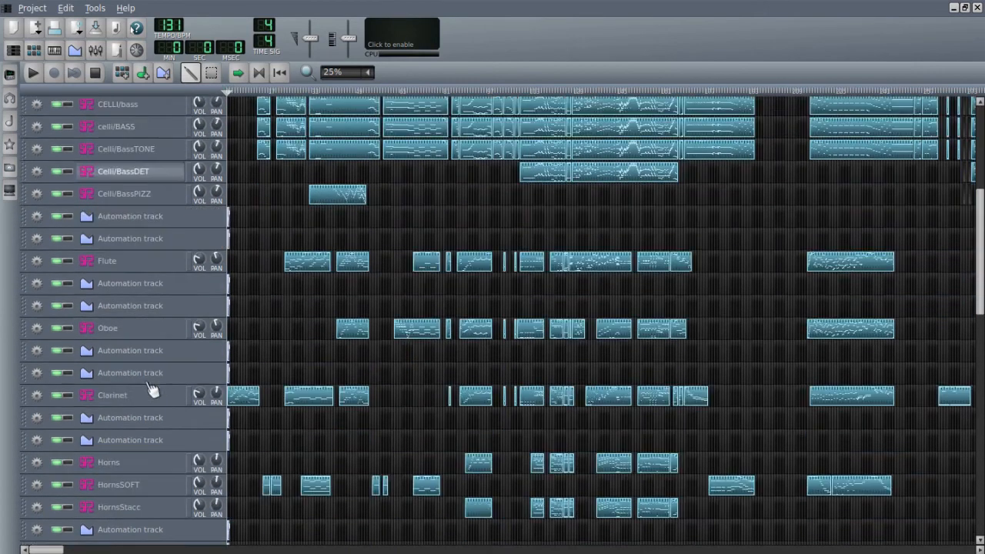
left_click(140, 263)
left_click(611, 430)
left_click(659, 434)
left_click(679, 431)
left_click(673, 434)
left_click_drag(673, 434, 636, 435)
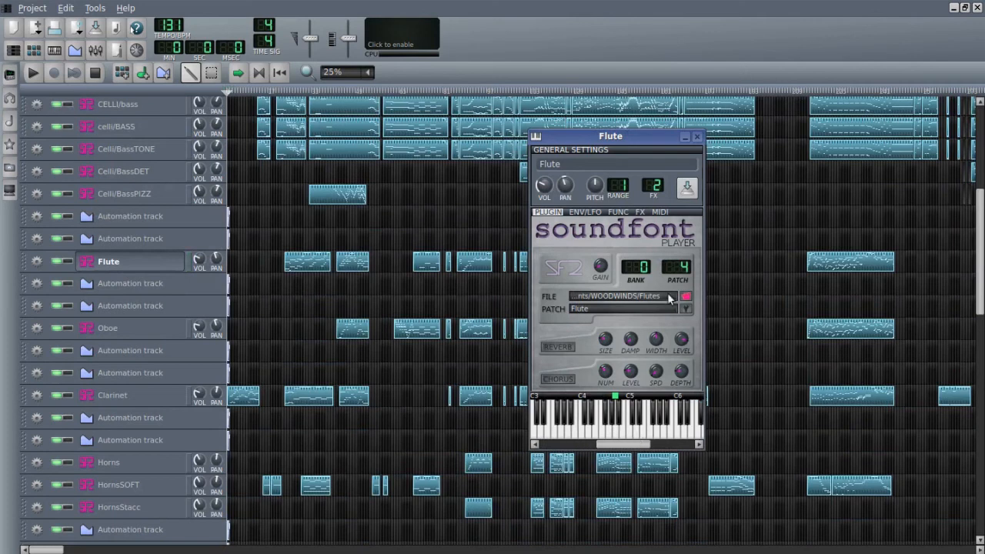
left_click(697, 137)
- Open the Oboe track's SoundFont player, audition its Oboe Solo patch on the keyboard and close it
left_click(161, 332)
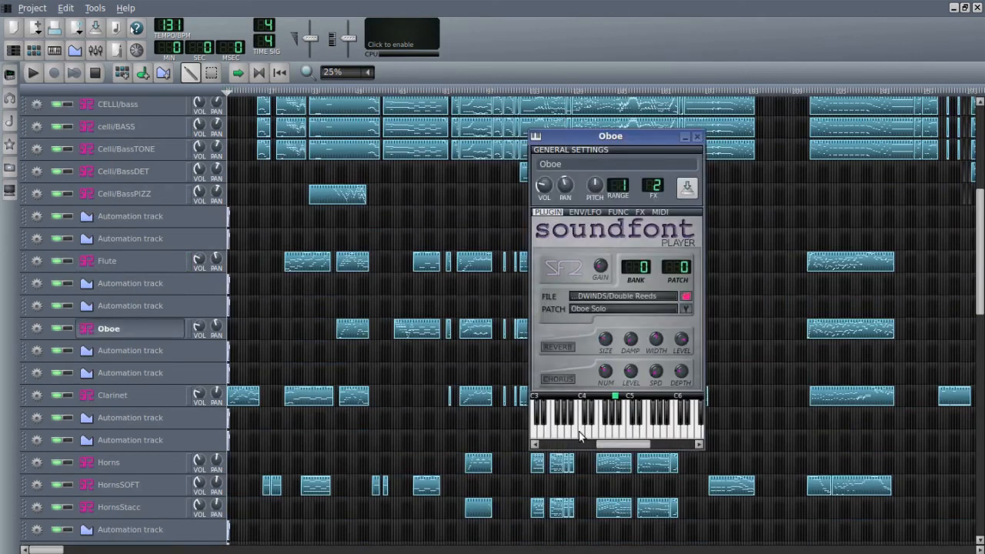
left_click_drag(622, 432, 592, 435)
mouse_move(615, 435)
left_mouse_down()
mouse_move(655, 433)
mouse_move(615, 434)
left_mouse_up()
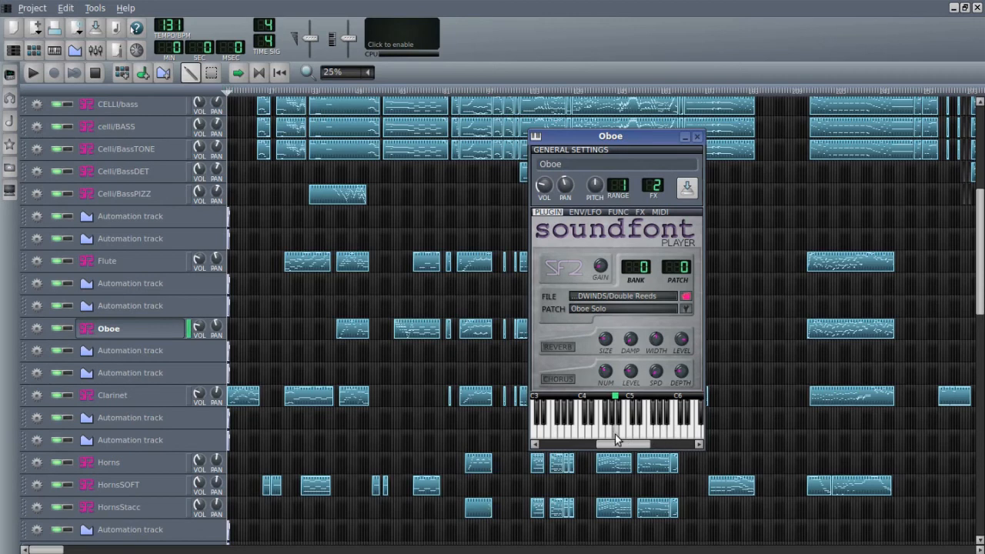
left_click(697, 137)
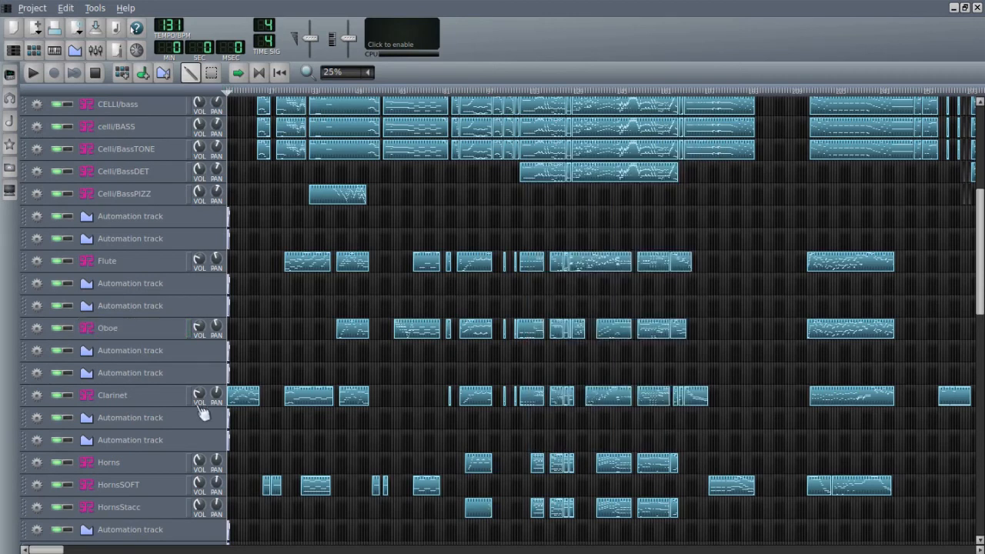
- Open the Clarinet track's SoundFont player, audition its Clarinet patch on the keyboard and close it
left_click(165, 397)
left_click_drag(637, 430, 611, 432)
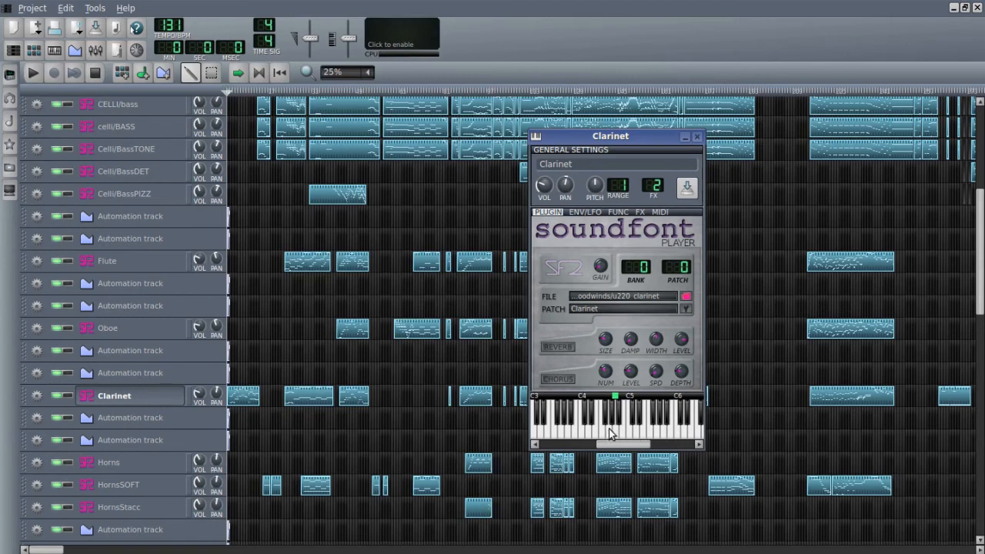
left_click_drag(606, 432, 629, 435)
left_click(697, 137)
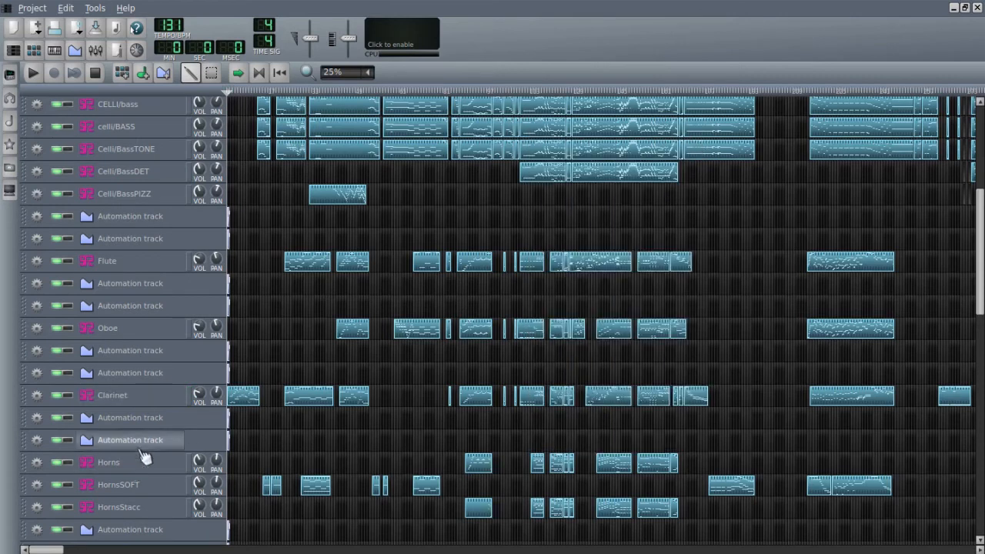
- Open the Horns track's SoundFont player, audition its Horn Section patch with a run of notes and repeated strikes, and close it
scroll(145, 456, "down", 3)
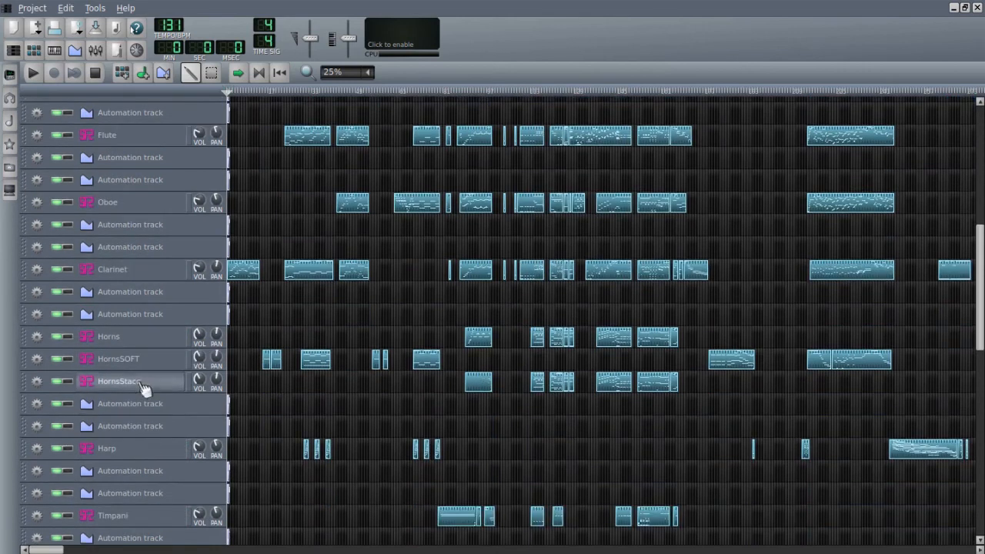
left_click(149, 344)
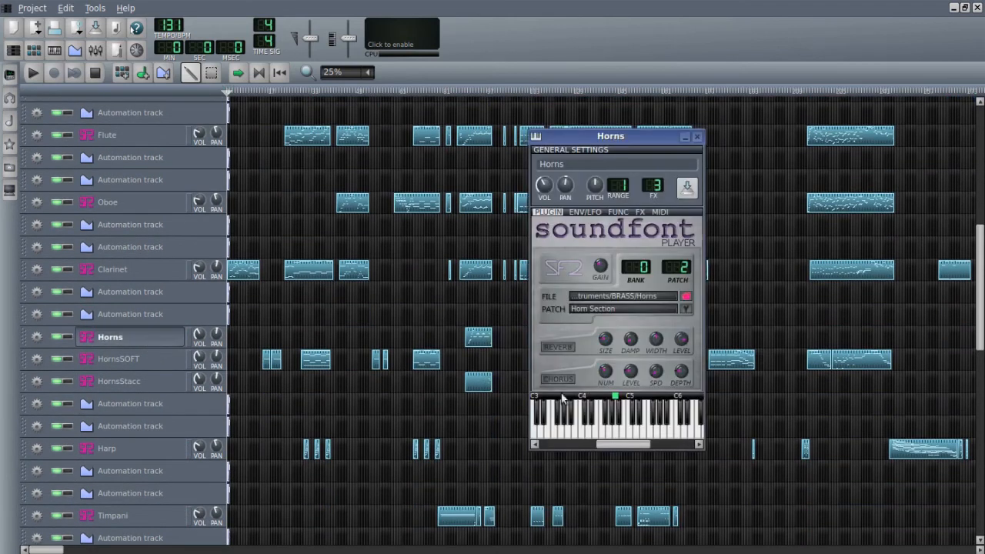
left_click(613, 431)
left_click(613, 432)
left_click_drag(661, 433, 578, 433)
left_click(593, 436)
left_click(593, 434)
left_click(597, 434)
left_click(596, 434)
left_click(596, 434)
left_click(594, 426)
left_click(593, 427)
left_click(596, 413)
left_click(595, 417)
left_click(596, 436)
left_click(596, 436)
left_click(595, 435)
left_click(596, 436)
left_click(597, 419)
left_click(597, 419)
left_click(599, 421)
left_click(592, 435)
left_click(694, 138)
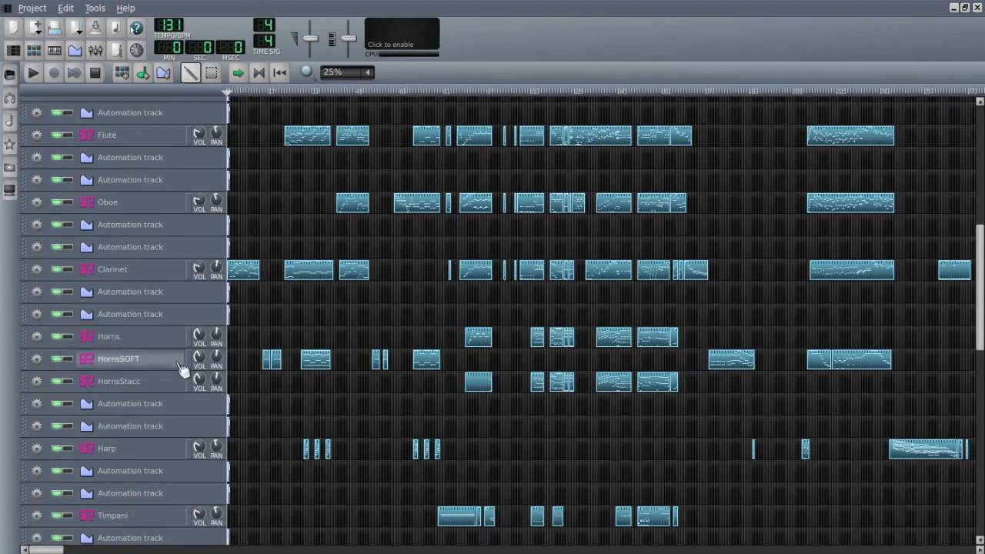
- Open the HornsStacc track's SoundFont player, audition its French Horns stacc patch on the keyboard and close it
left_click(150, 385)
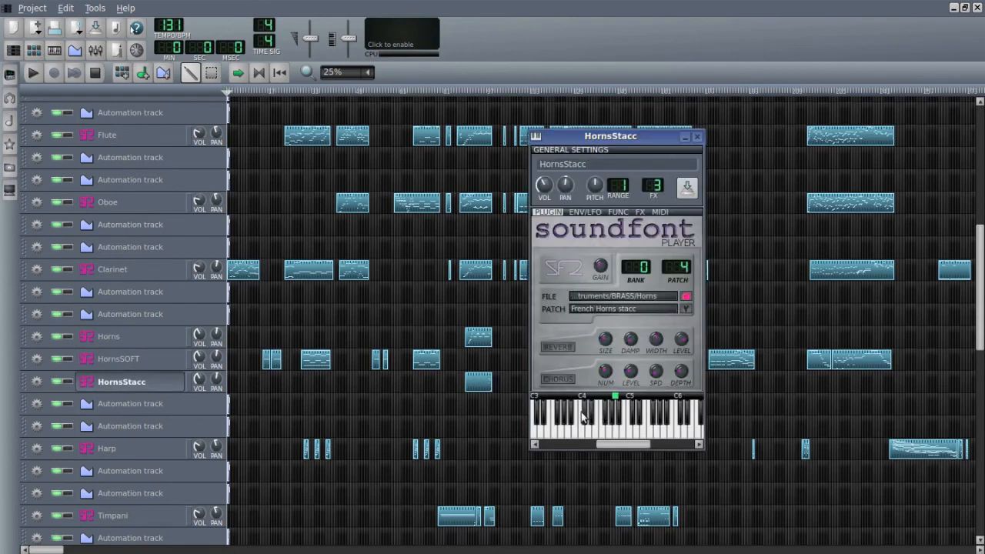
left_click(619, 432)
left_click(619, 433)
mouse_move(635, 433)
left_mouse_down()
mouse_move(576, 434)
mouse_move(631, 435)
left_mouse_up()
mouse_move(626, 435)
left_mouse_down()
mouse_move(586, 437)
mouse_move(634, 432)
left_mouse_up()
left_click(696, 136)
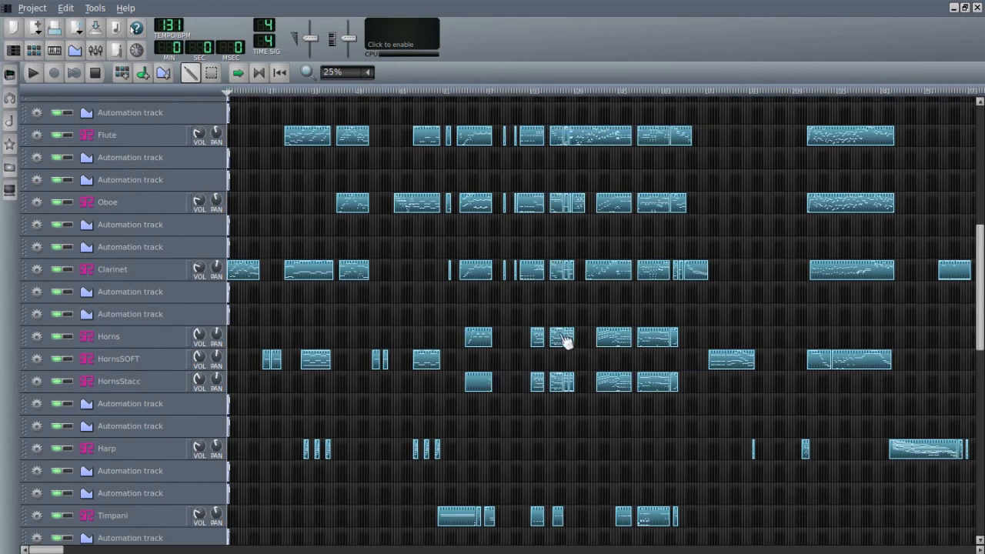
- Open the HornsSOFT track's SoundFont player, audition low and middle notes of its Tromb Legato patch and close it
left_click(139, 362)
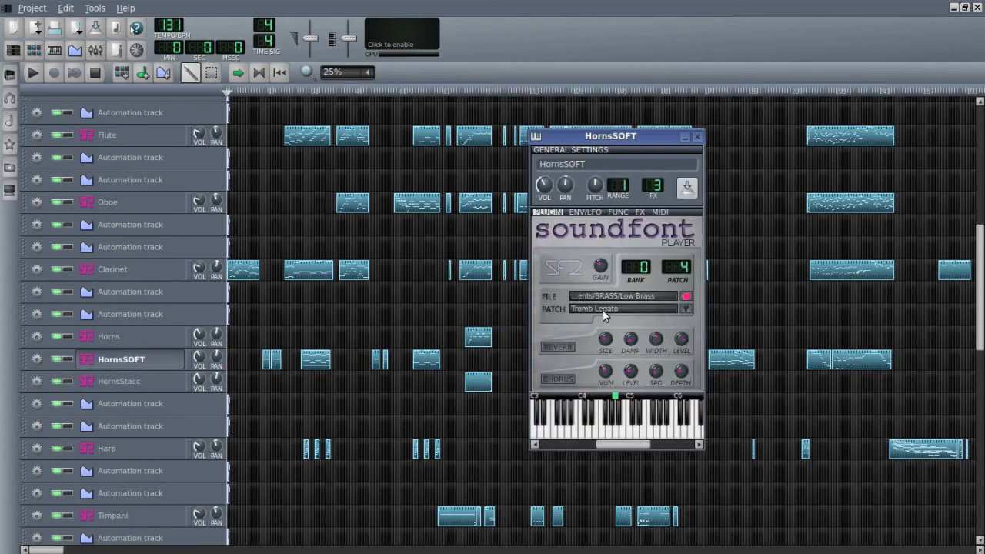
left_click(629, 436)
left_click(605, 436)
left_click(590, 436)
left_click(562, 437)
left_click(561, 436)
left_click(610, 436)
left_click(581, 438)
left_click(699, 138)
- Open the Harp track's SoundFont player, audition its Harp patch with notes across the keyboard, and close it
scroll(176, 407, "down", 2)
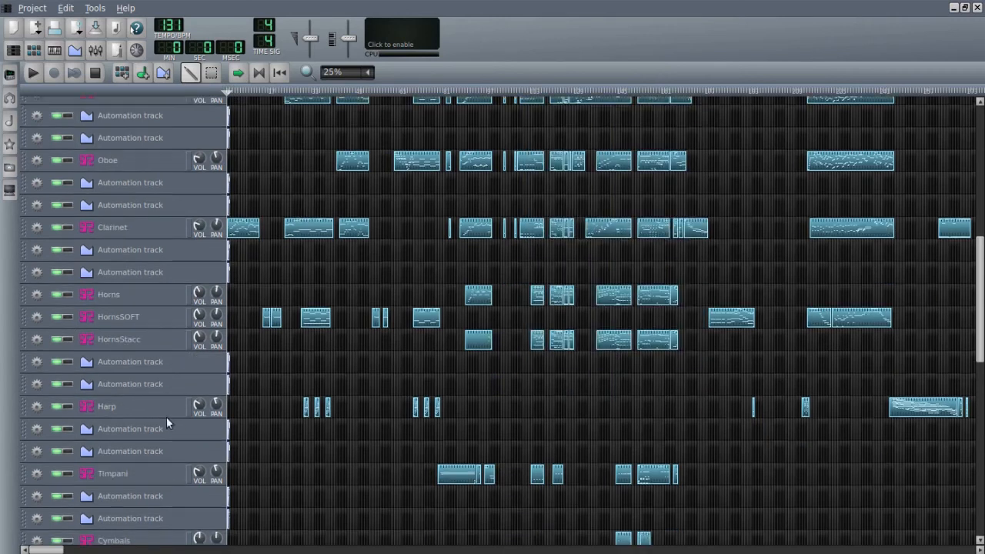
left_click(157, 410)
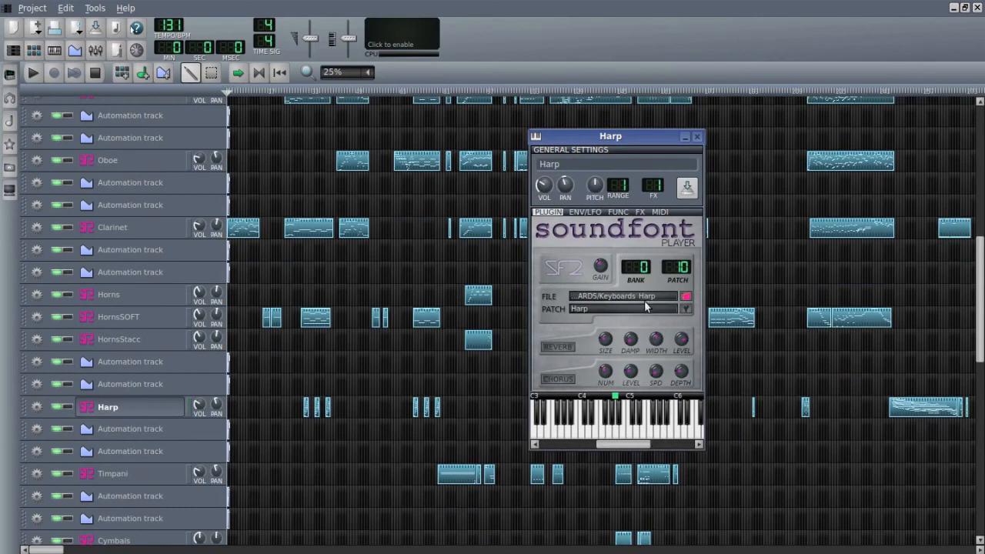
left_click(635, 439)
left_click(609, 435)
left_click(584, 436)
left_click(637, 436)
mouse_move(635, 433)
left_mouse_down()
mouse_move(594, 433)
mouse_move(642, 433)
left_mouse_up()
left_click(647, 434)
left_click(697, 136)
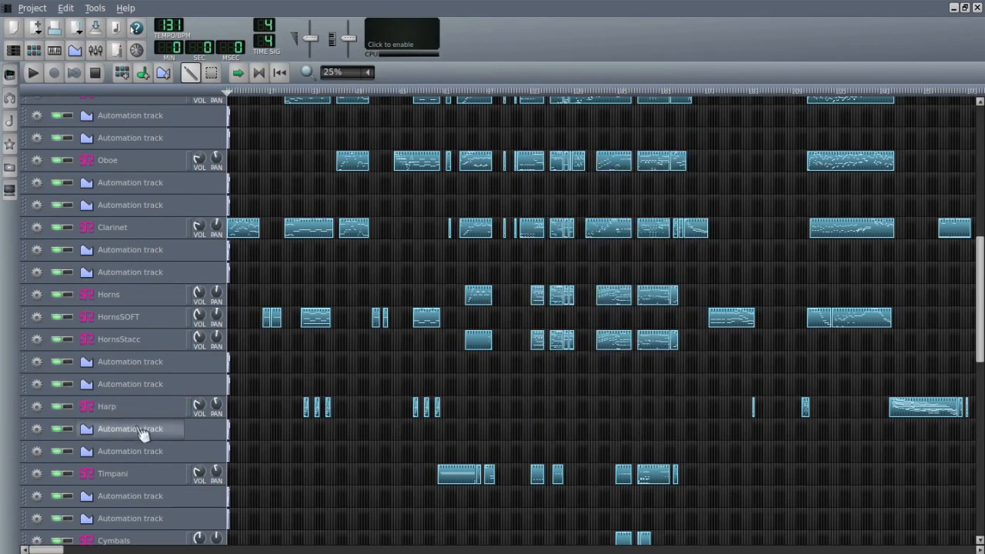
- Open the Timpani track's SoundFont player, audition its TIMPANI patch with runs over the low octaves, and close it
scroll(146, 454, "down", 3)
left_click(154, 390)
left_click(599, 435)
left_click_drag(599, 435, 549, 438)
left_click(560, 443)
left_click_drag(620, 436, 681, 432)
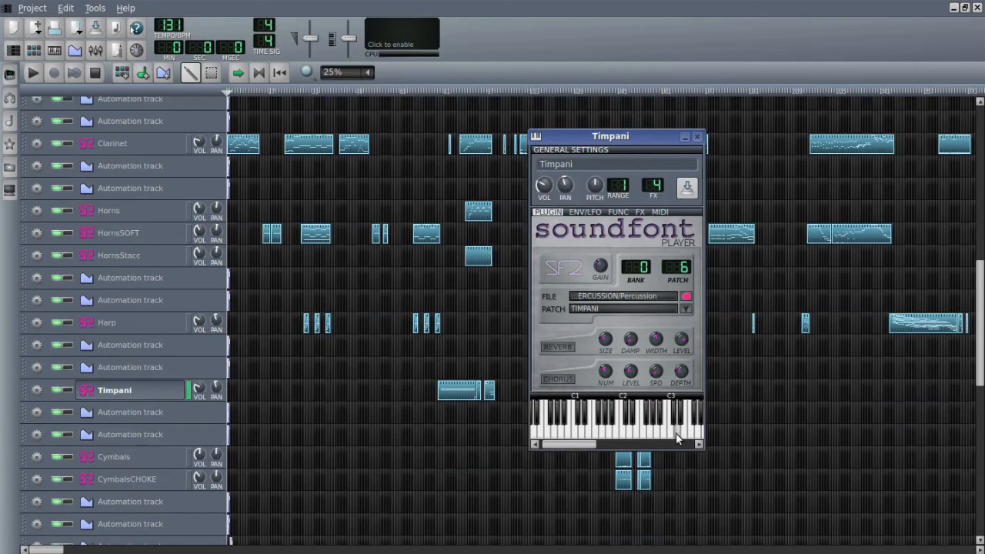
left_click(697, 137)
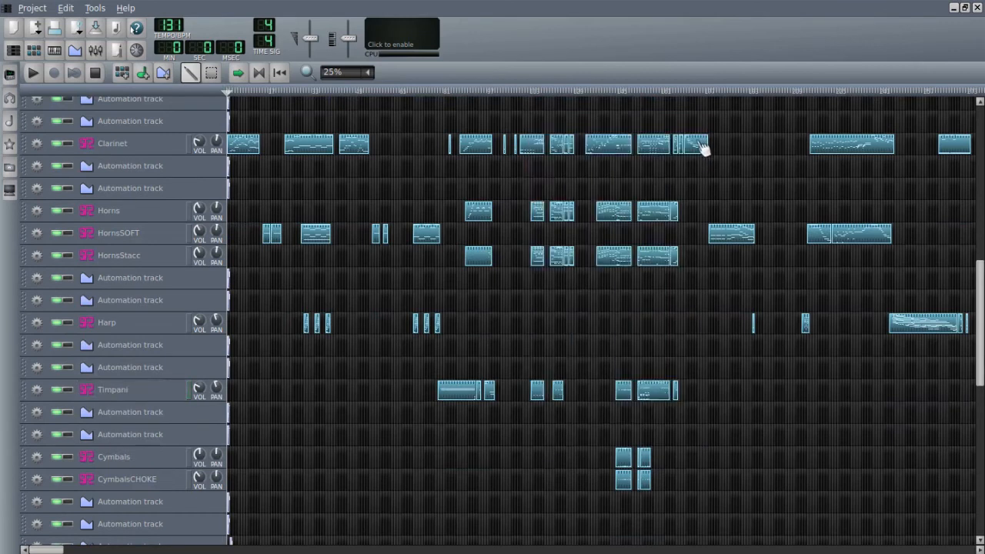
- Open the Cymbals track's SoundFont player, view its ORCHESTRAL patch and higher keyboard range, and close it
scroll(177, 437, "down", 3)
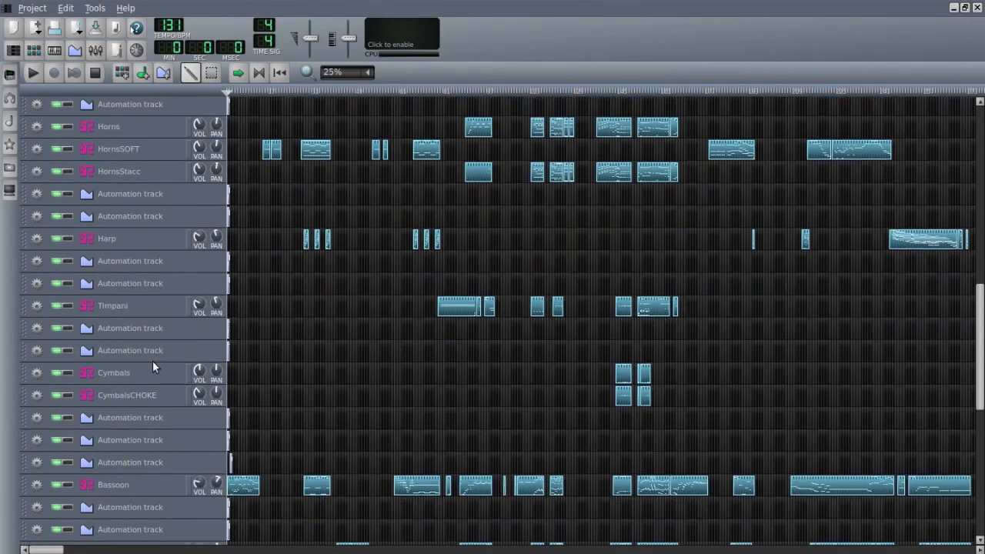
scroll(164, 385, "down", 1)
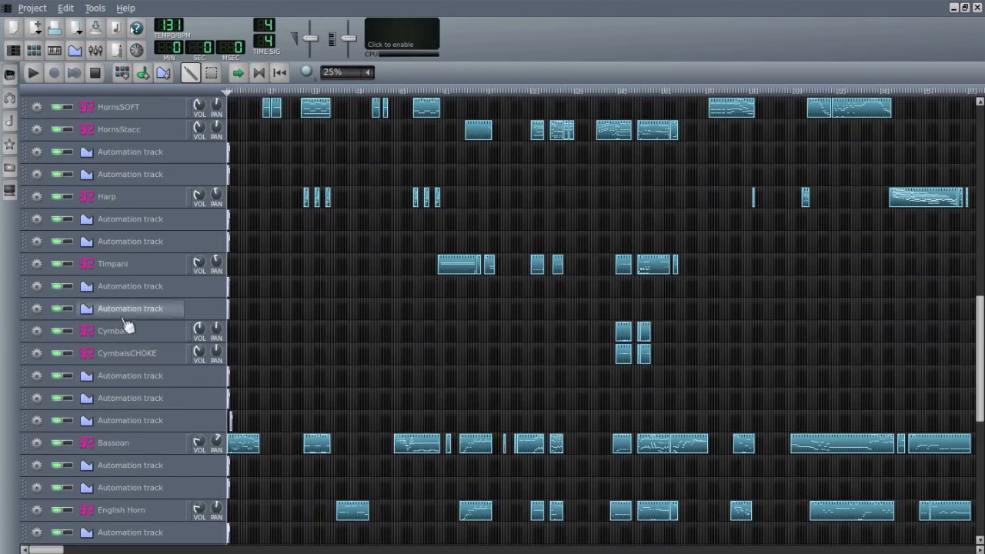
left_click(167, 333)
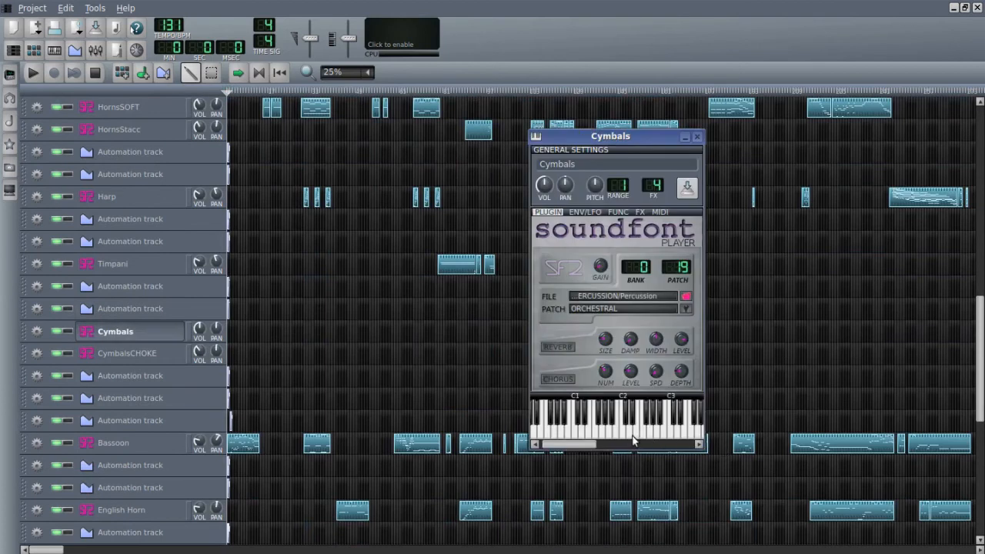
left_click_drag(580, 444, 607, 447)
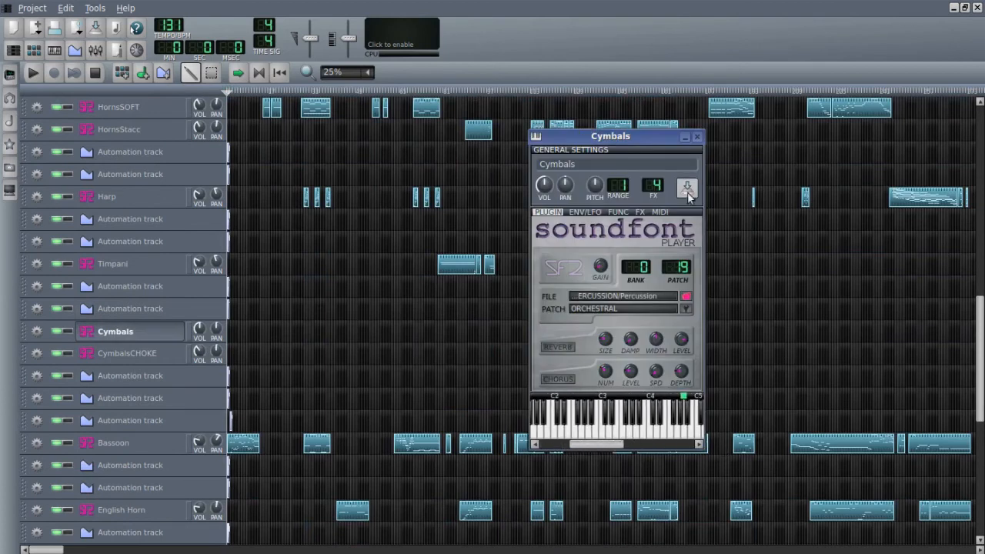
left_click(697, 136)
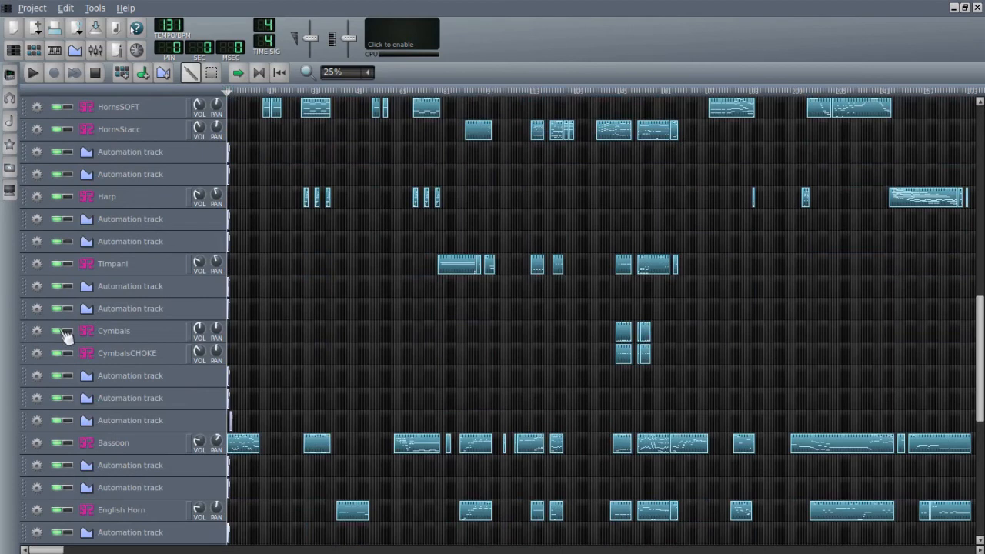
- Solo the Cymbals track with CymbalsCHOKE muted, play the song from the first cymbal clip, and stop playback
left_click(66, 331)
left_click(58, 353)
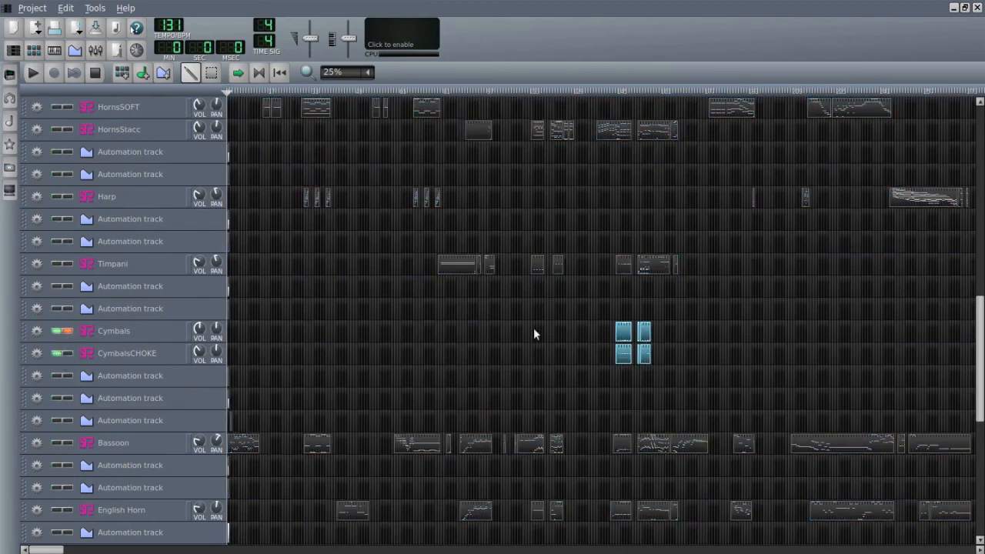
left_click(58, 353)
left_click(617, 90)
left_click(33, 73)
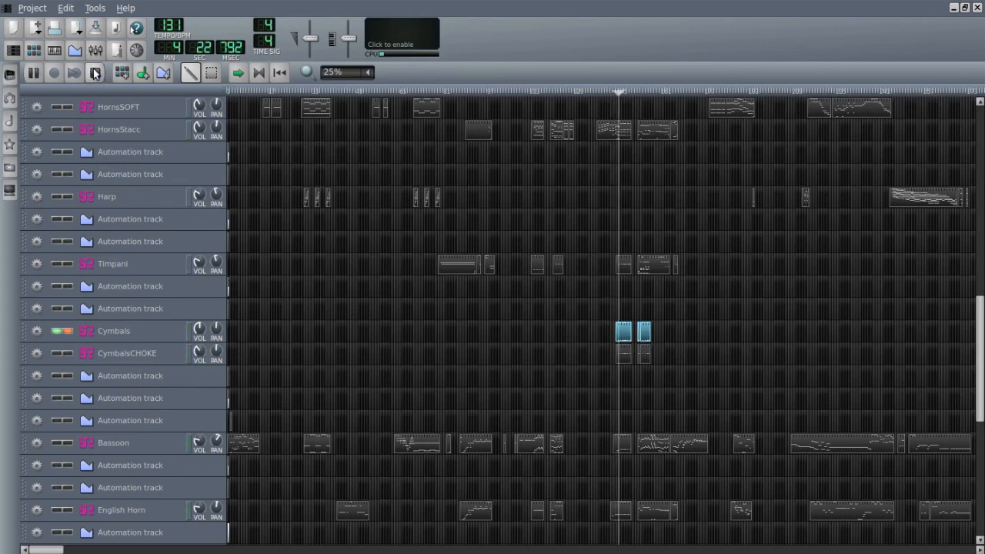
left_click(95, 73)
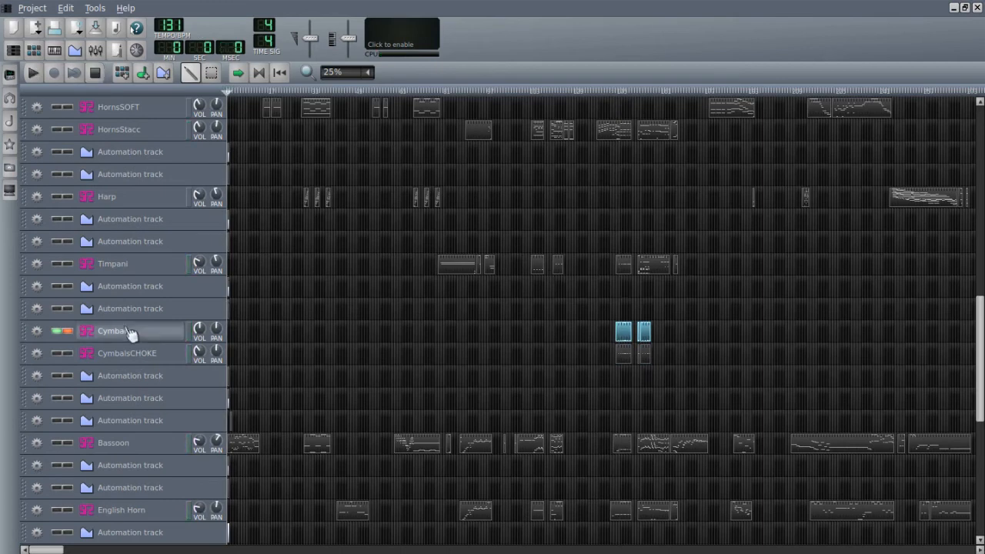
- Unmute CymbalsCHOKE, play both cymbal tracks together from the start of their first clips, stop, and unsolo Cymbals
left_click(57, 354)
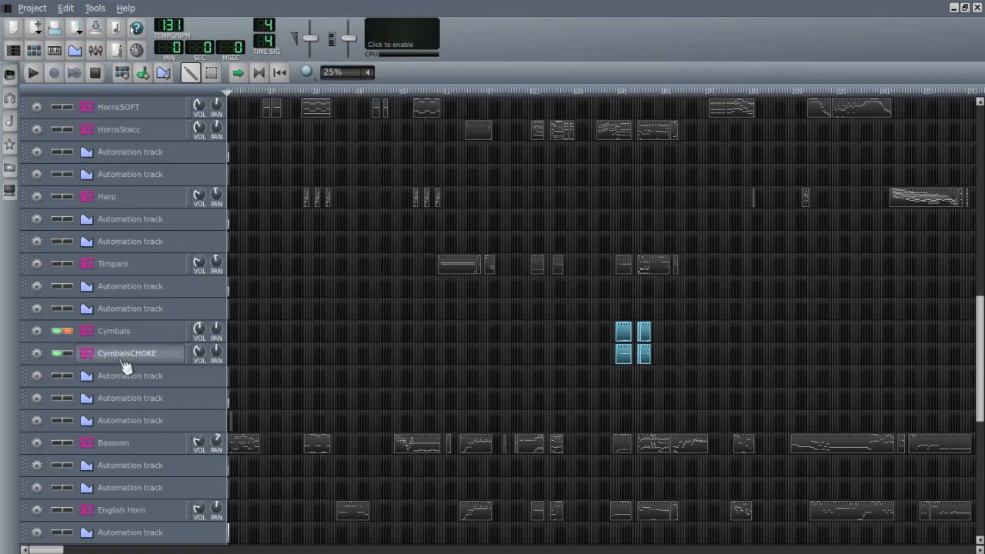
left_click(615, 91)
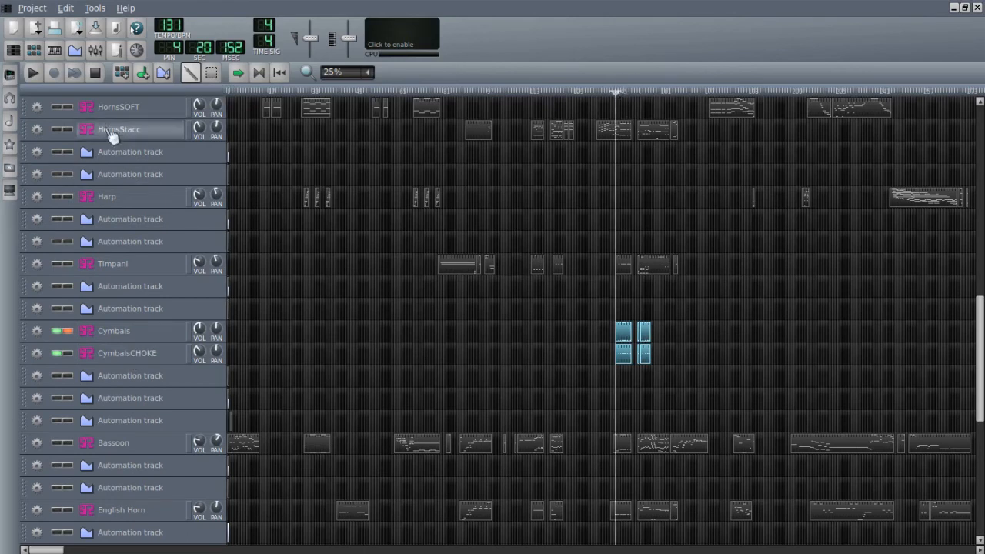
left_click(40, 71)
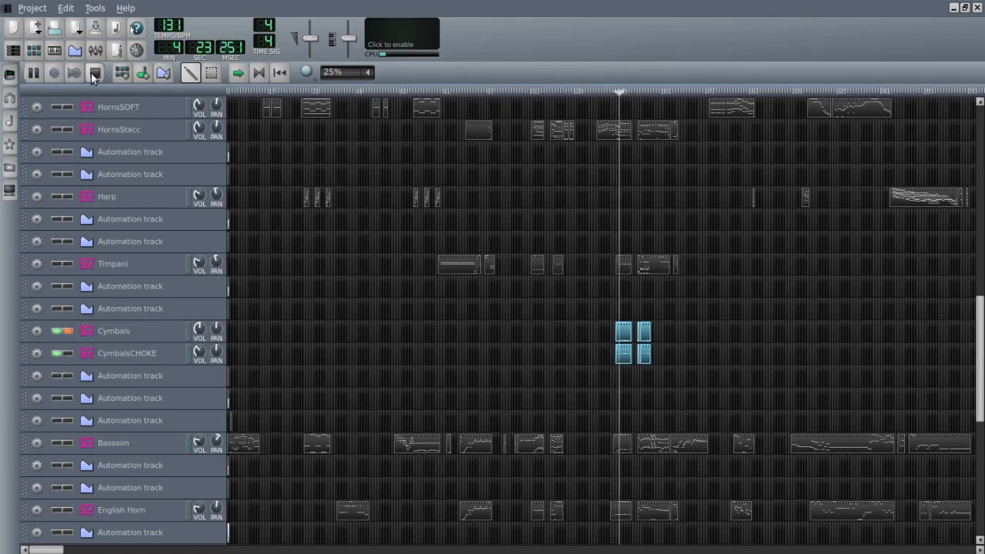
left_click(94, 73)
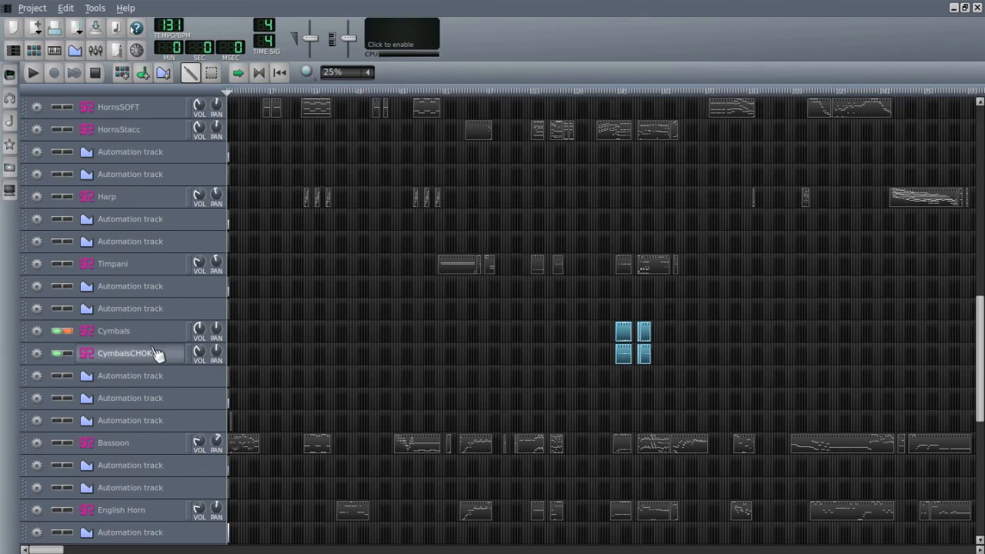
left_click(67, 332)
- Open the Bassoon track's SoundFont player, audition low notes of its Bassoon Solo patch, and close it
scroll(93, 350, "down", 2)
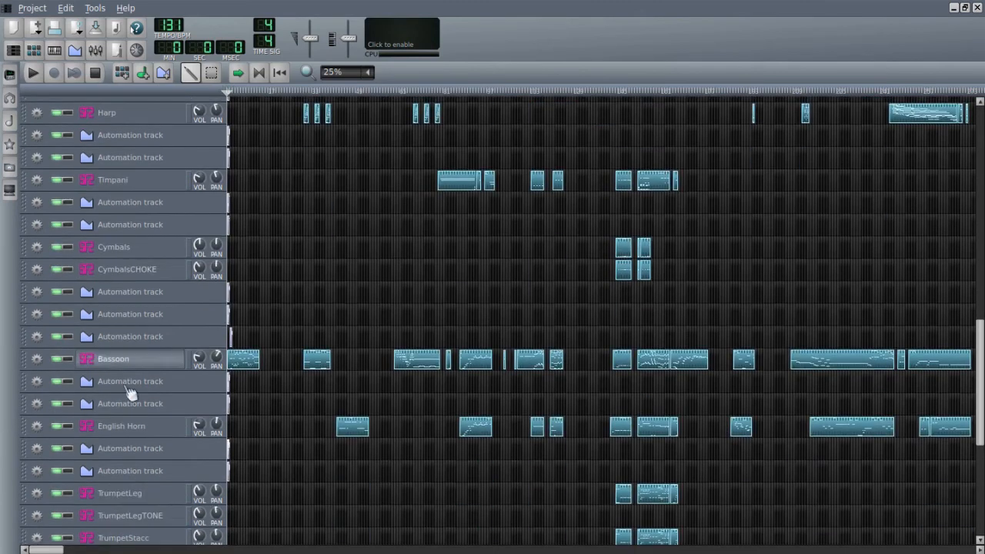
left_click(162, 368)
left_click(591, 424)
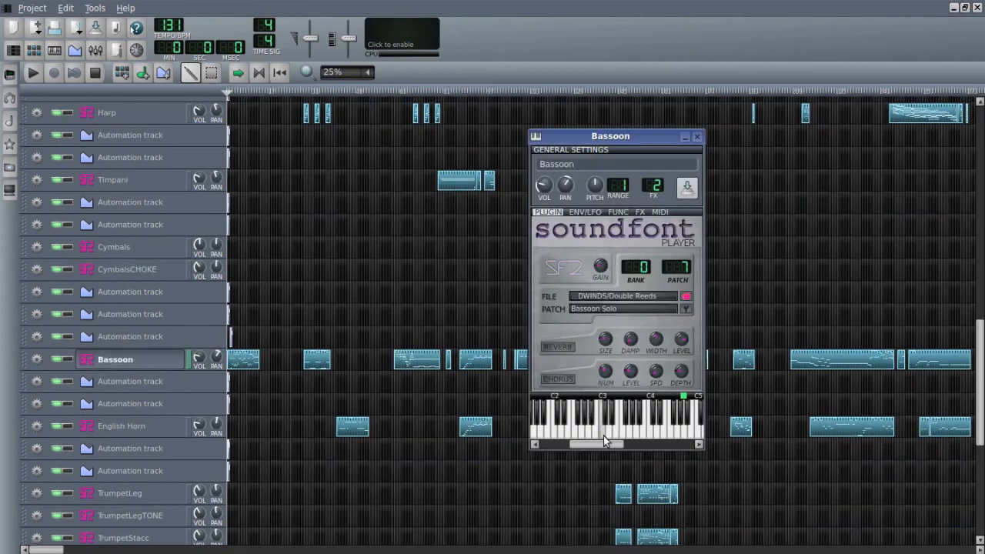
left_click(581, 437)
left_click(697, 137)
- Open the English Horn track's SoundFont player, audition several notes of its English Horn 2 patch, and close it
left_click(136, 427)
left_click(617, 437)
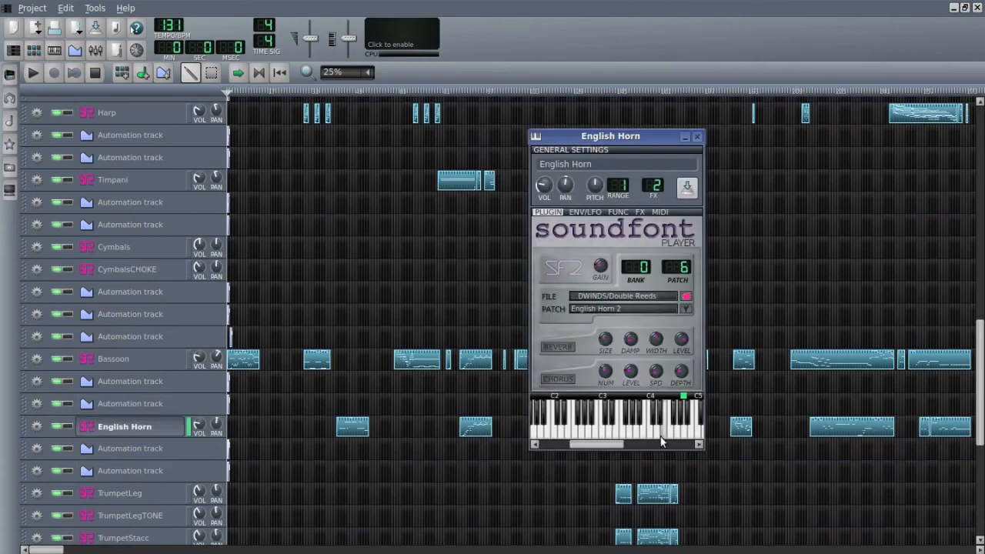
left_click(640, 435)
left_click(619, 434)
left_click(654, 436)
left_click(624, 435)
left_click(610, 435)
left_click(698, 137)
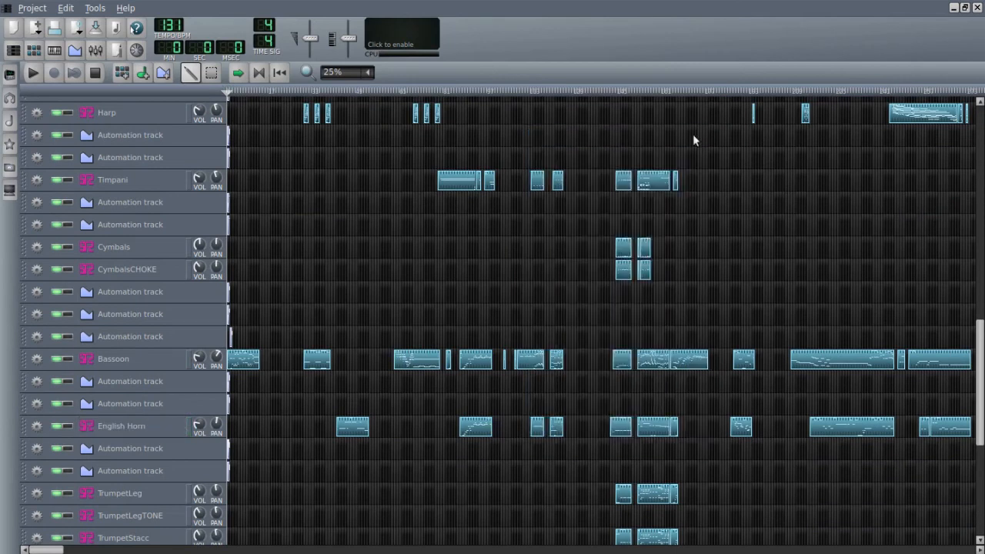
- Open the TrumpetLegTONE track's SoundFont player, audition its Trumpet Solo patch with single notes and a run, and close it
scroll(185, 400, "down", 2)
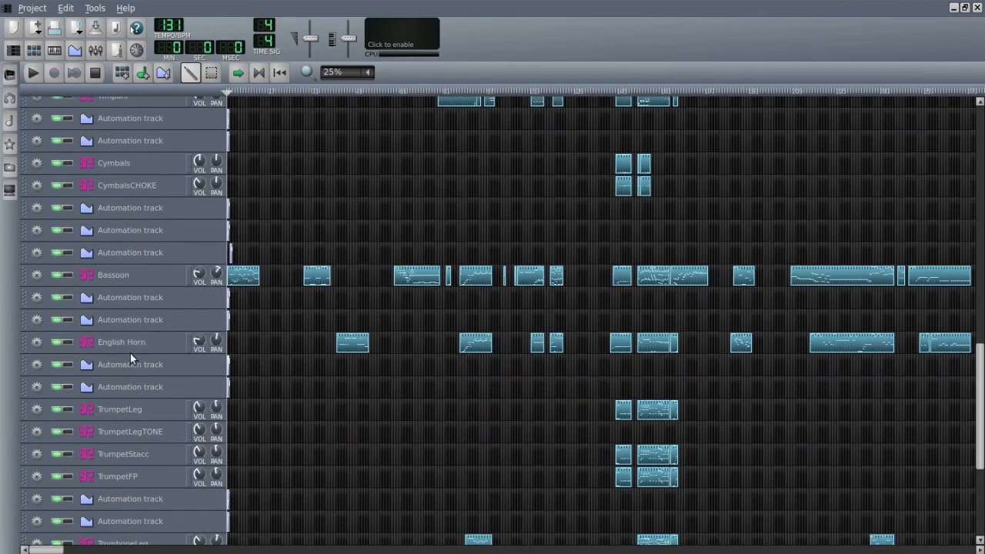
scroll(147, 431, "down", 2)
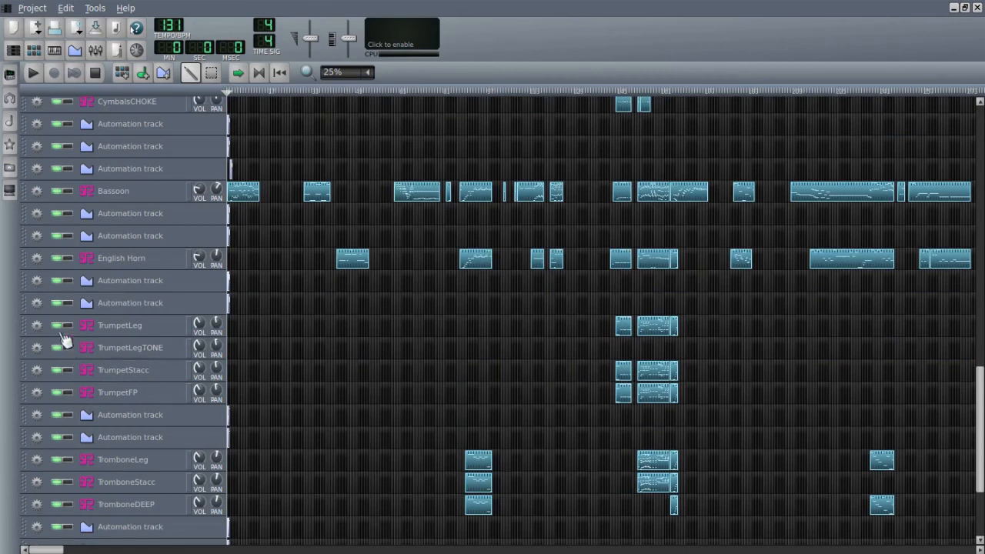
left_click(173, 358)
left_click(640, 433)
left_click(608, 436)
left_click_drag(608, 436, 668, 426)
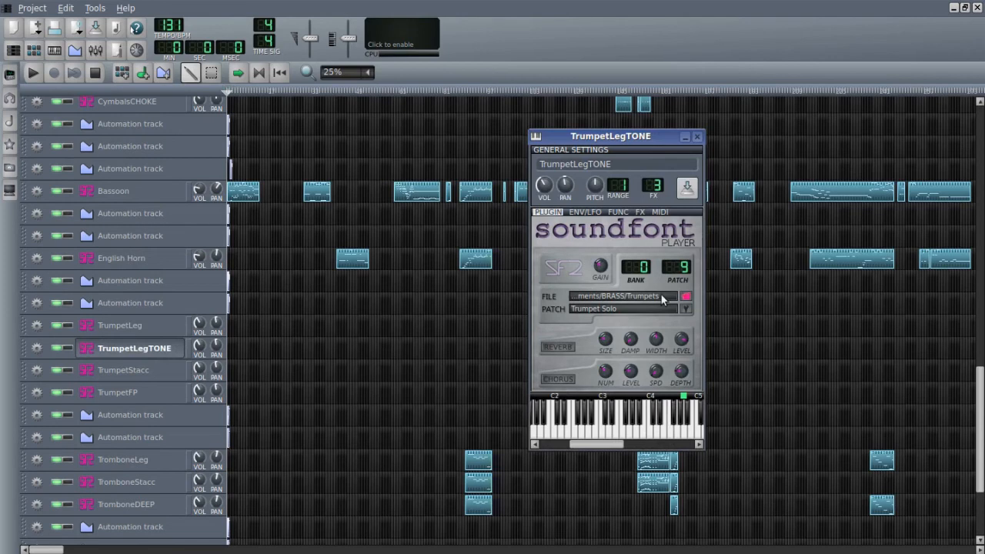
left_click(697, 138)
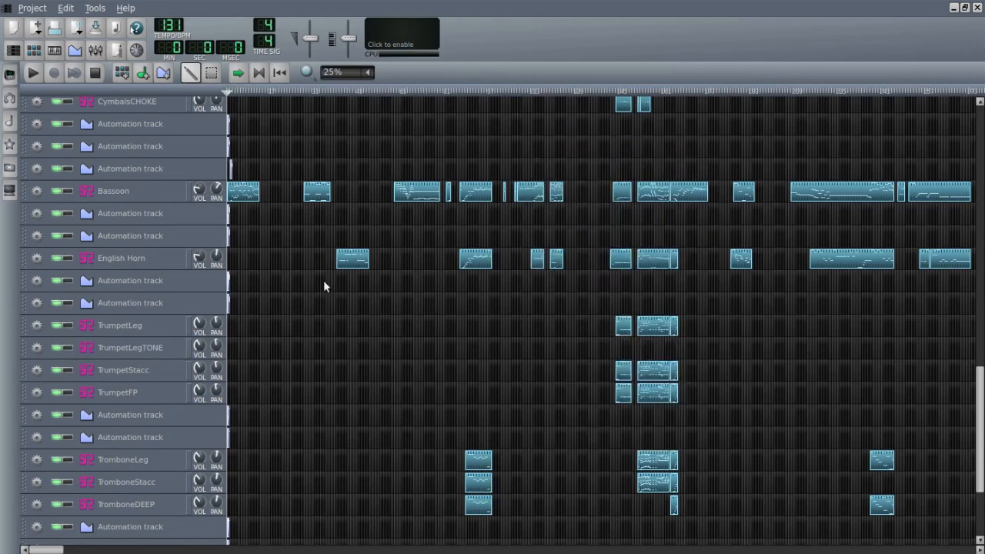
- Open the TrumpetStacc track's SoundFont player, audition middle and higher notes of its Trumpets Stacc patch, and close it
left_click(161, 376)
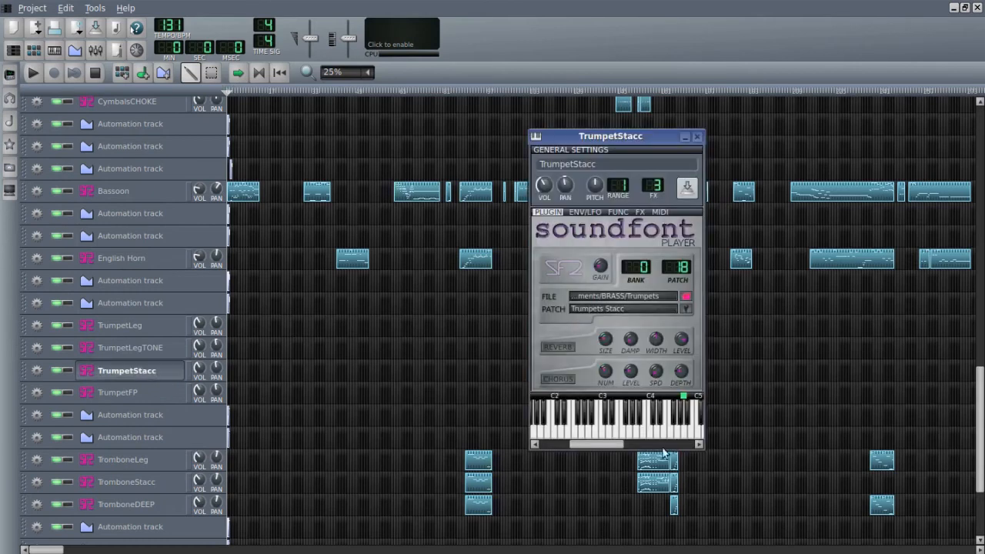
left_click(640, 436)
left_click(643, 435)
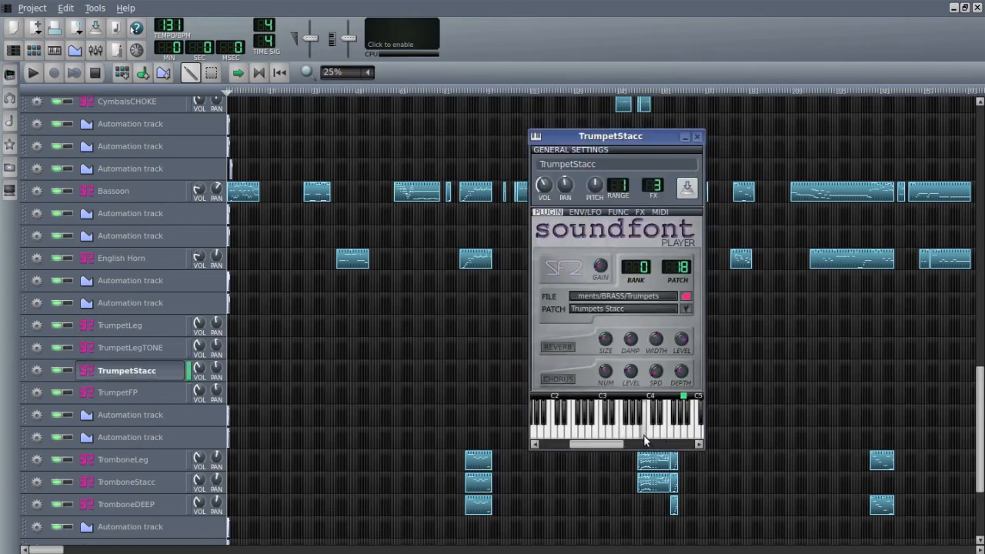
left_click(694, 433)
double_click(699, 444)
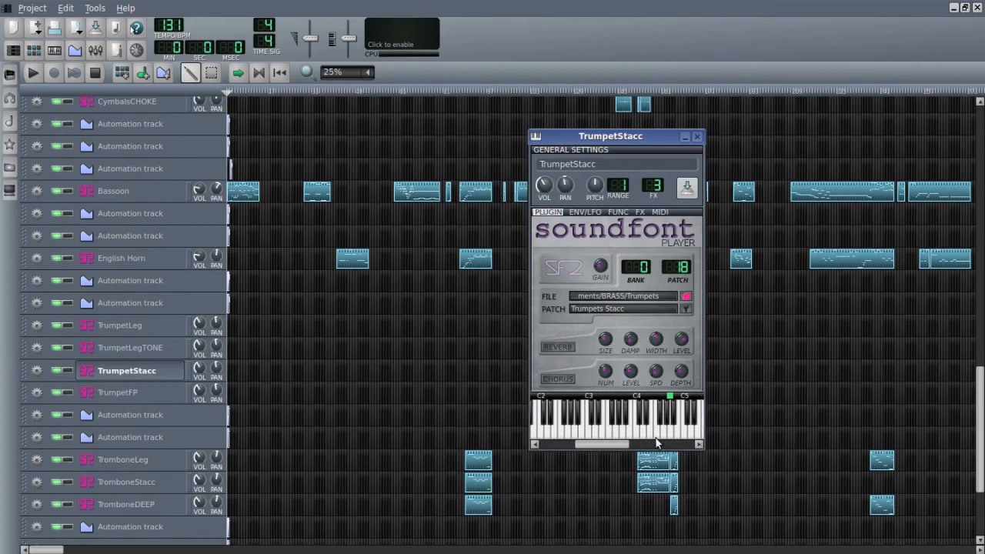
left_click(697, 443)
left_click(618, 435)
left_click(624, 434)
left_click(602, 434)
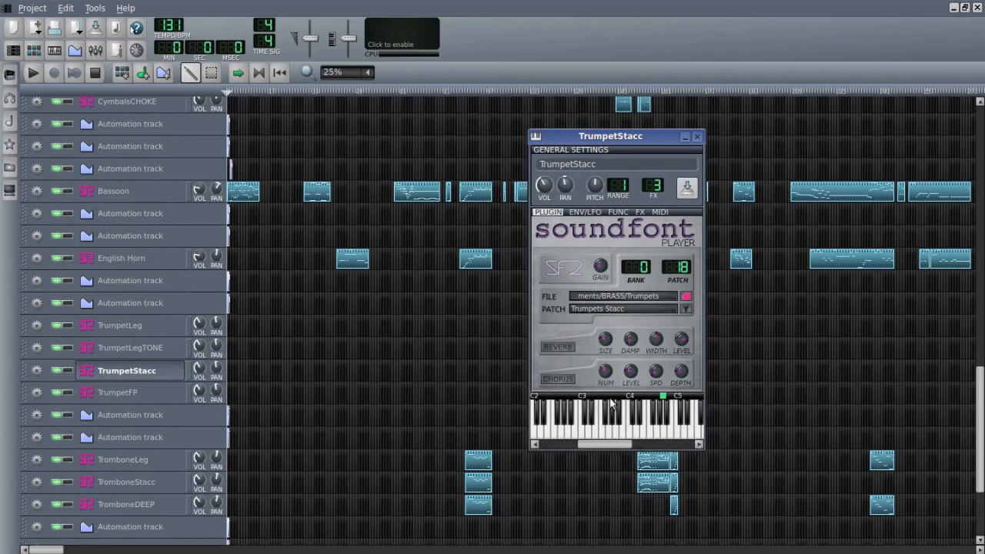
left_click(697, 136)
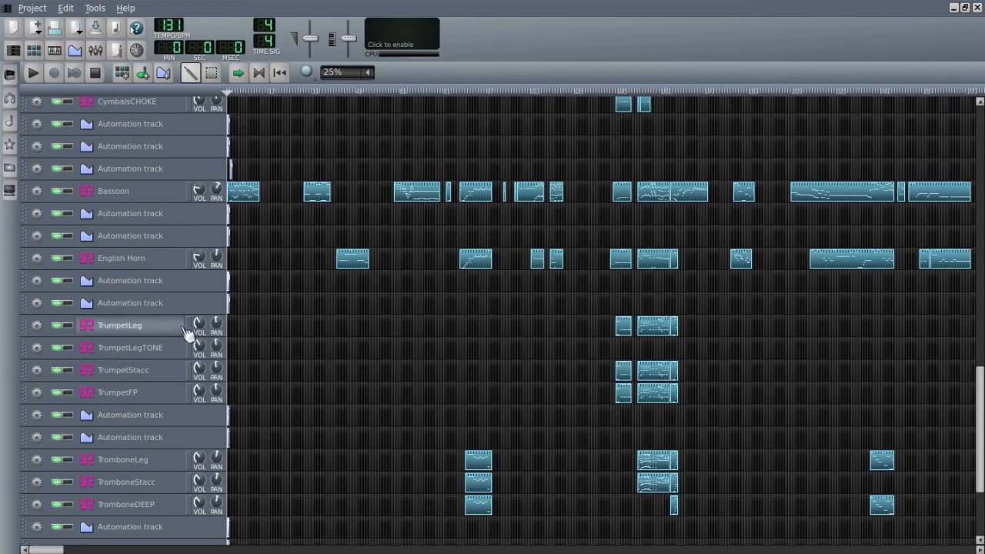
- Open the TrumpetFP track's SoundFont player, audition its Trumpet FP Cresc patch on the keyboard, and close it
left_click(168, 395)
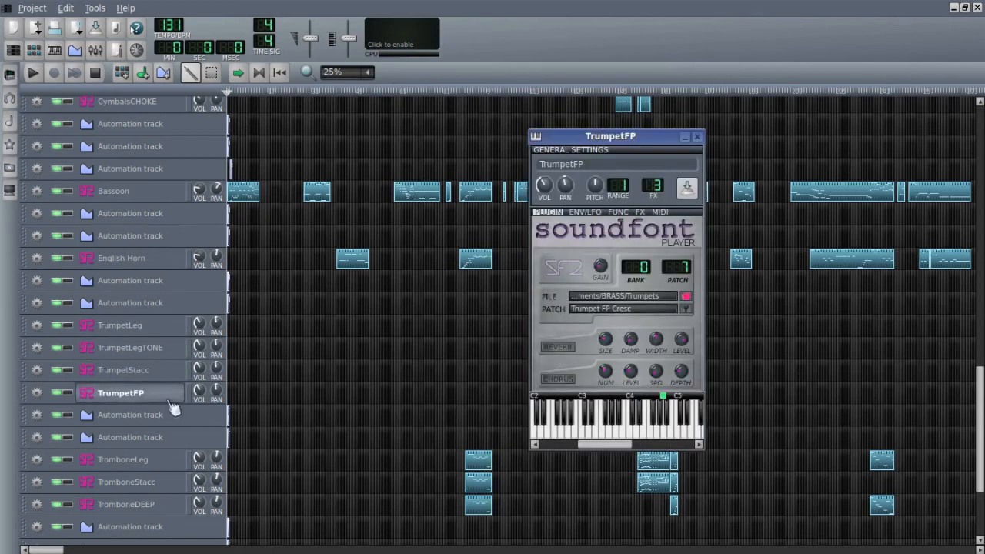
left_click_drag(602, 444, 626, 448)
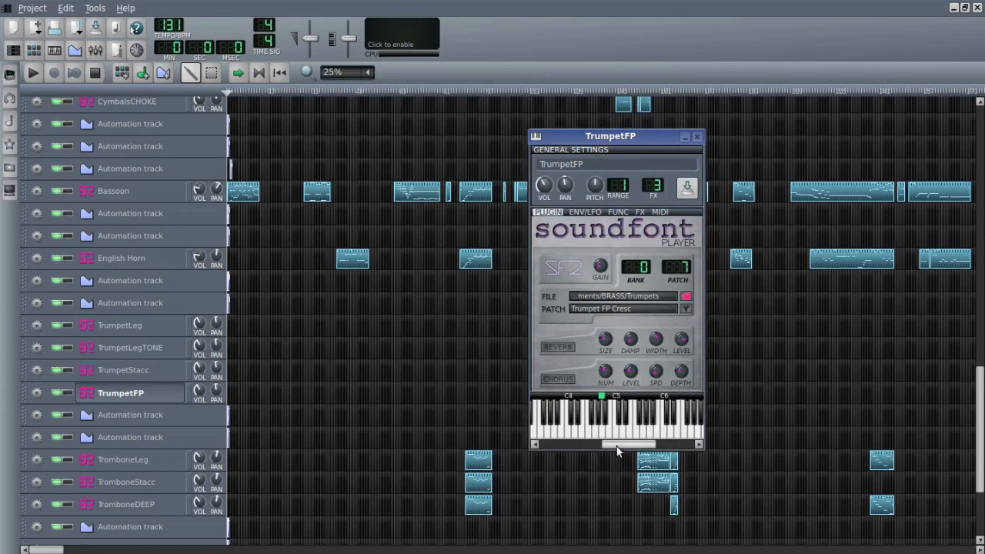
left_click_drag(617, 446, 597, 446)
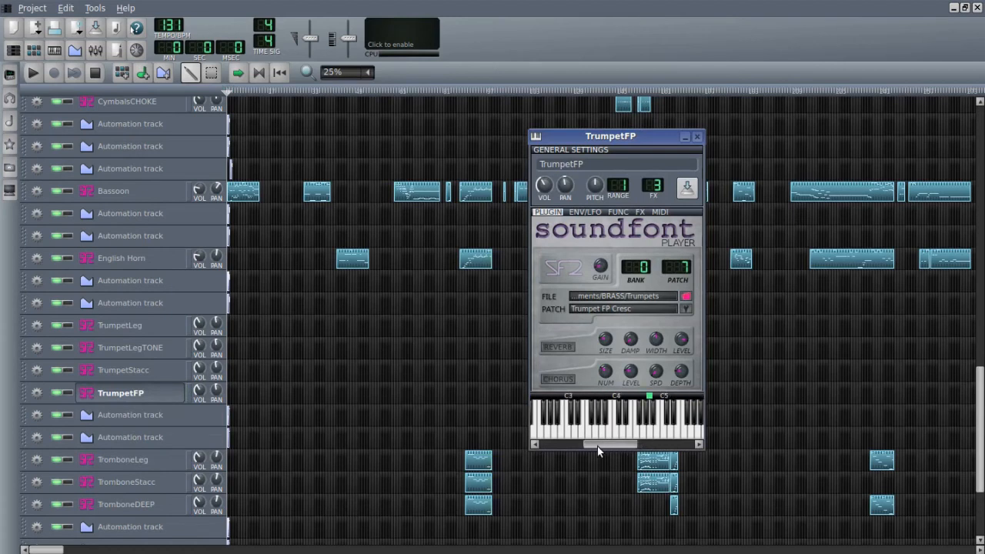
left_click(667, 436)
left_click(657, 437)
left_click(696, 139)
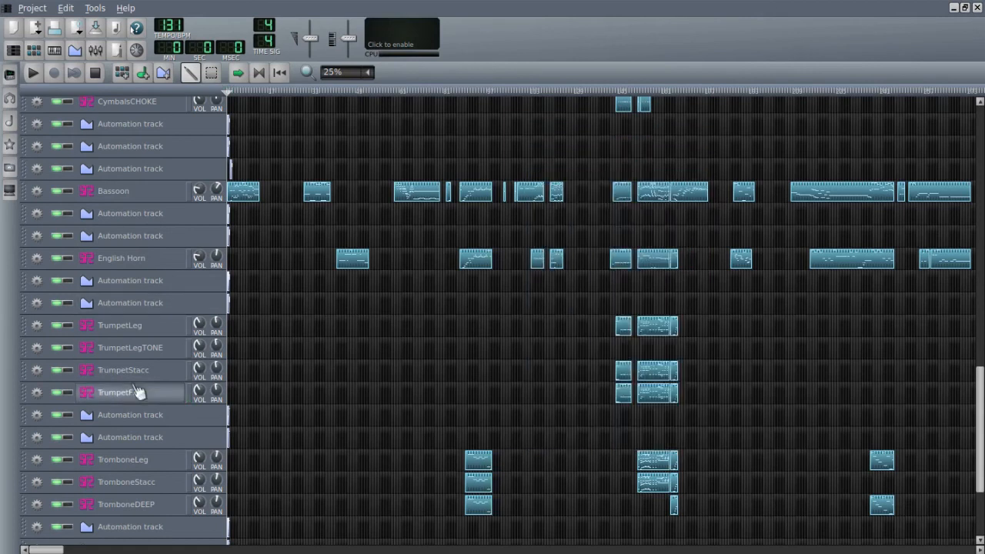
- Open the TrumpetLeg track's SoundFont player, audition its Trumpet Vib Sus patch across low, middle and high registers, and close it
left_click(146, 329)
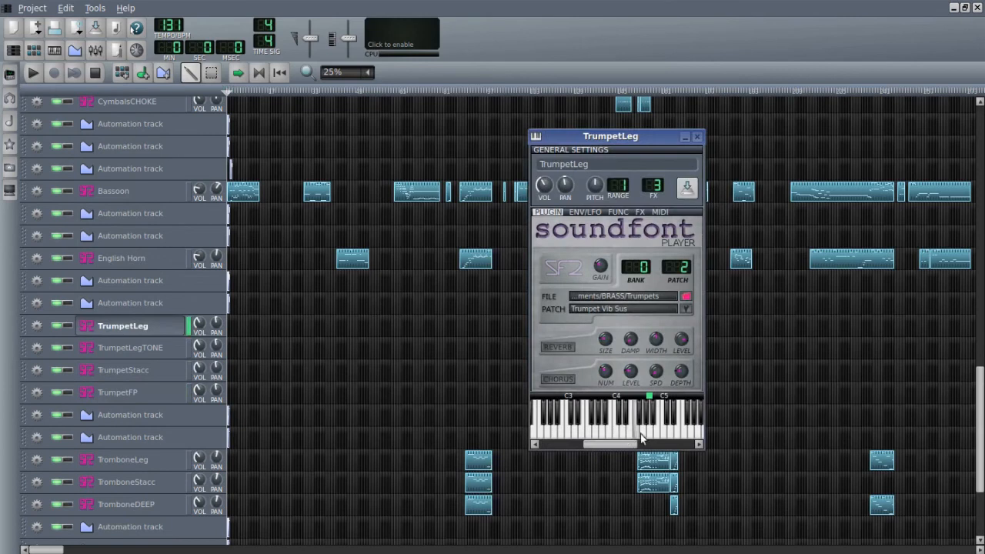
left_click(698, 444)
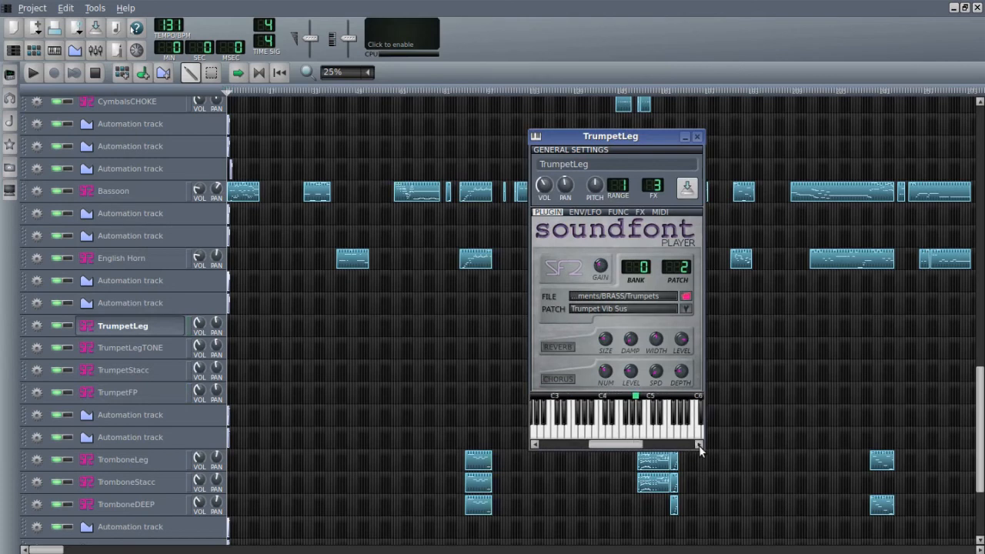
left_click(698, 445)
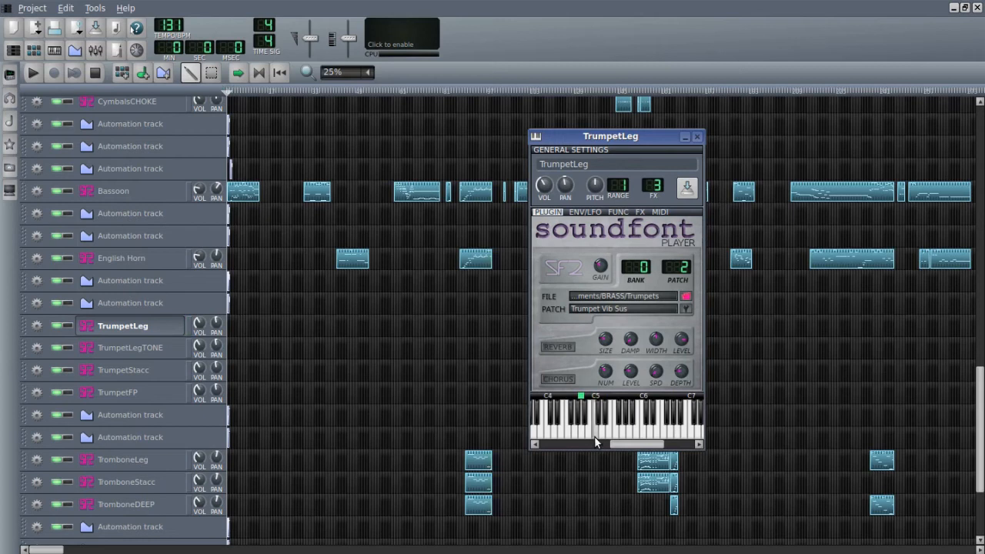
left_click(592, 444)
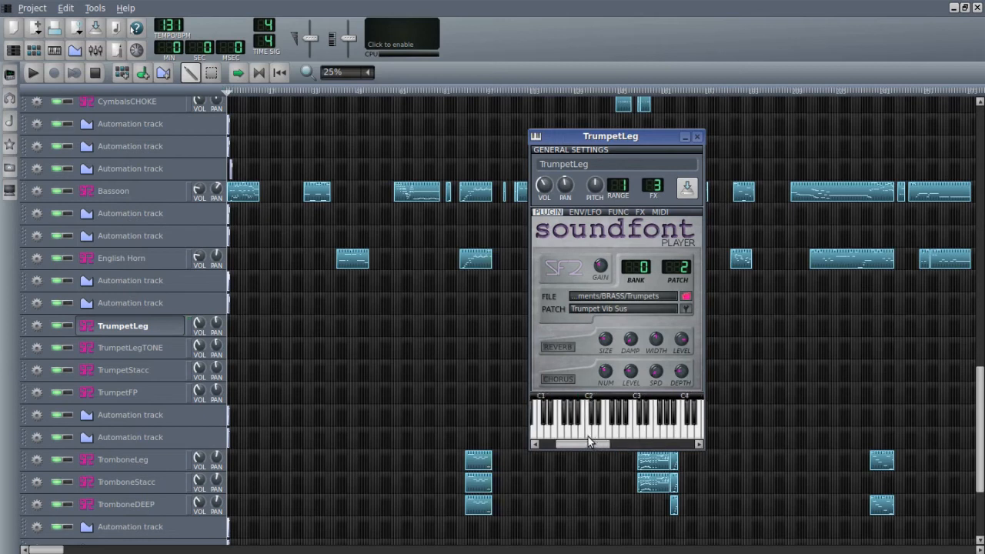
left_click_drag(572, 446, 553, 445)
left_click(646, 442)
left_click(684, 443)
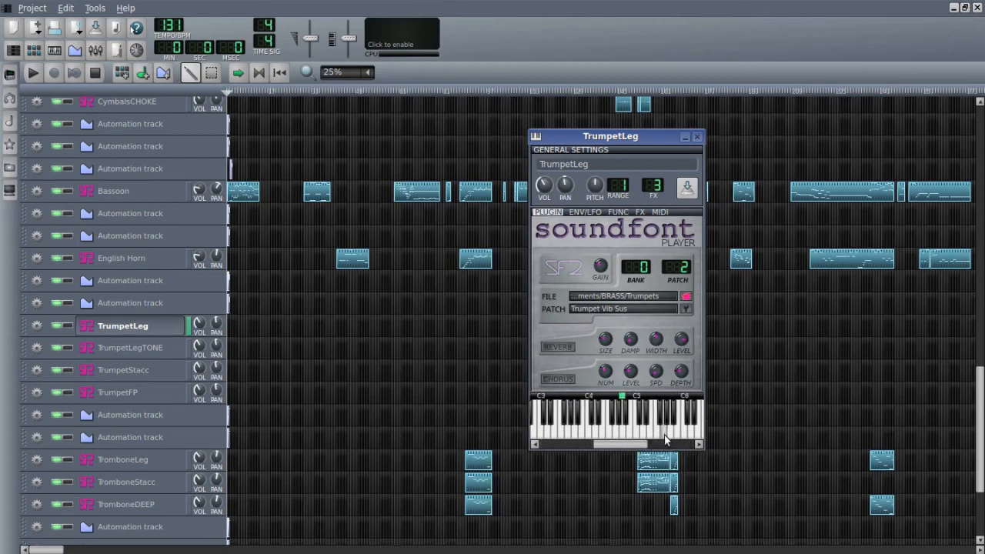
left_click(634, 437)
left_click(635, 429)
left_click(635, 430)
left_click(696, 136)
- Open the TromboneLeg track's SoundFont player, audition its Tenor Trombone Solo patch, and close it
scroll(181, 471, "down", 3)
scroll(172, 473, "down", 1)
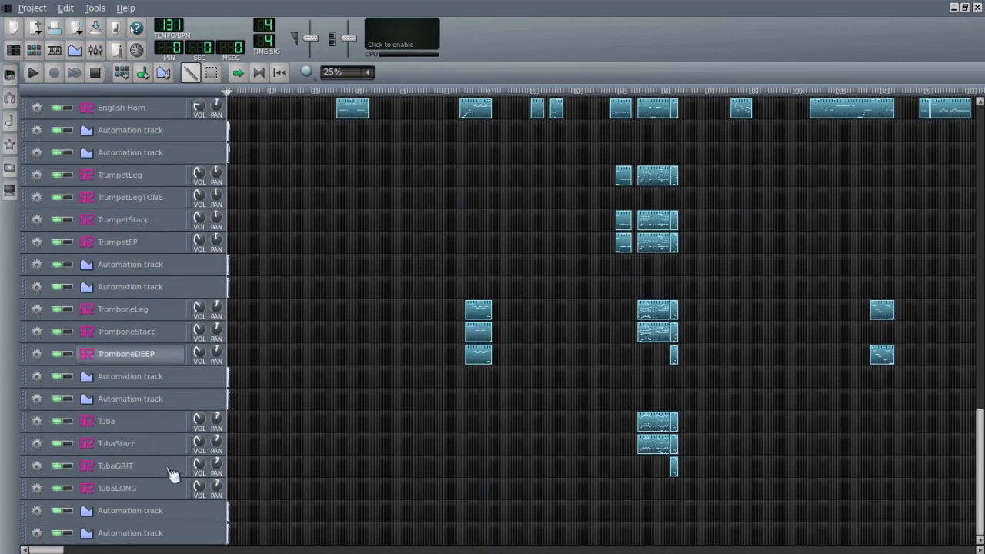
left_click(131, 310)
left_click(614, 433)
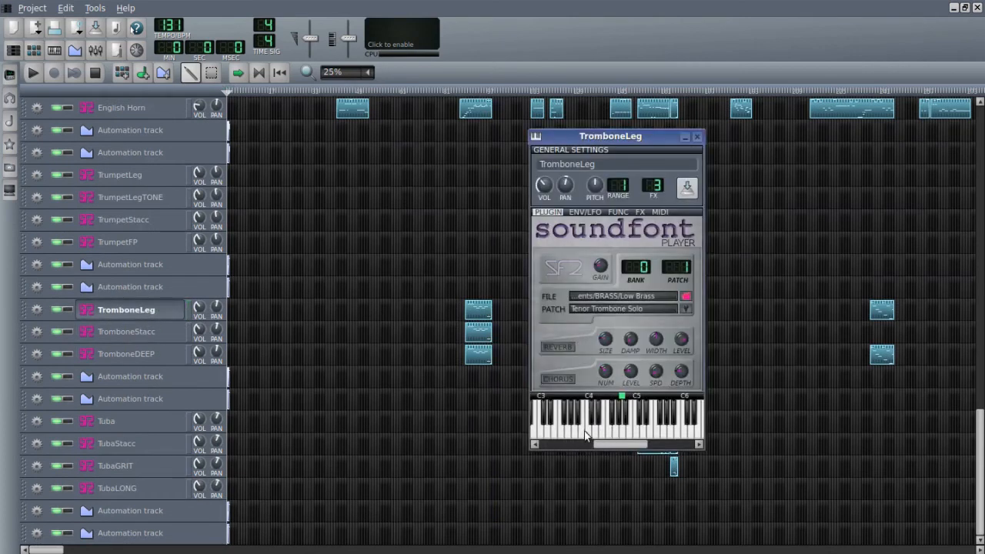
left_click(696, 136)
- Open the TromboneStacc track's SoundFont player, audition its Tromb Staccato patch with a descending run, and close it
left_click(135, 332)
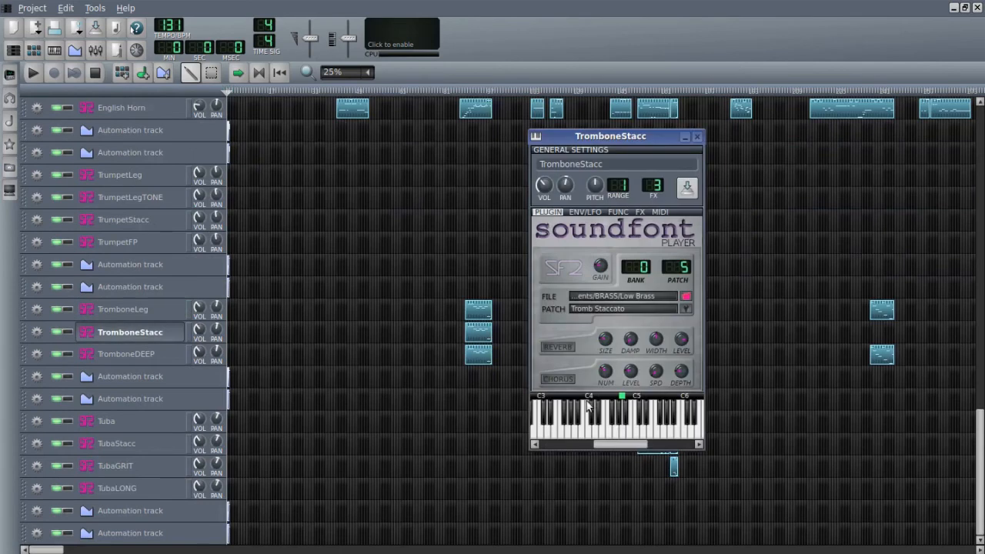
left_click_drag(619, 432, 559, 436)
left_click(697, 137)
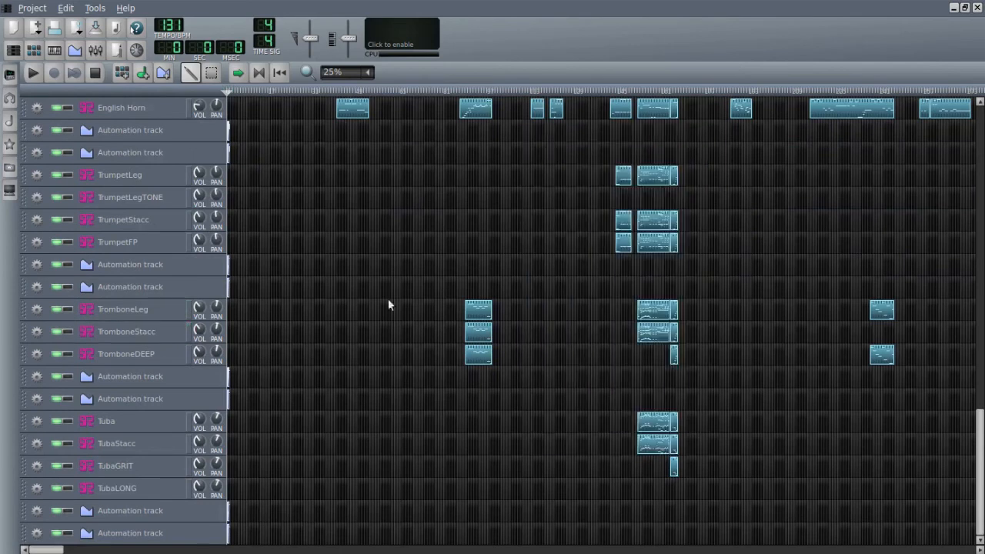
- Open the TromboneDEEP track's SoundFont player, audition its Bass Trombone Solo patch down into the lowest octaves, and close it
left_click(187, 361)
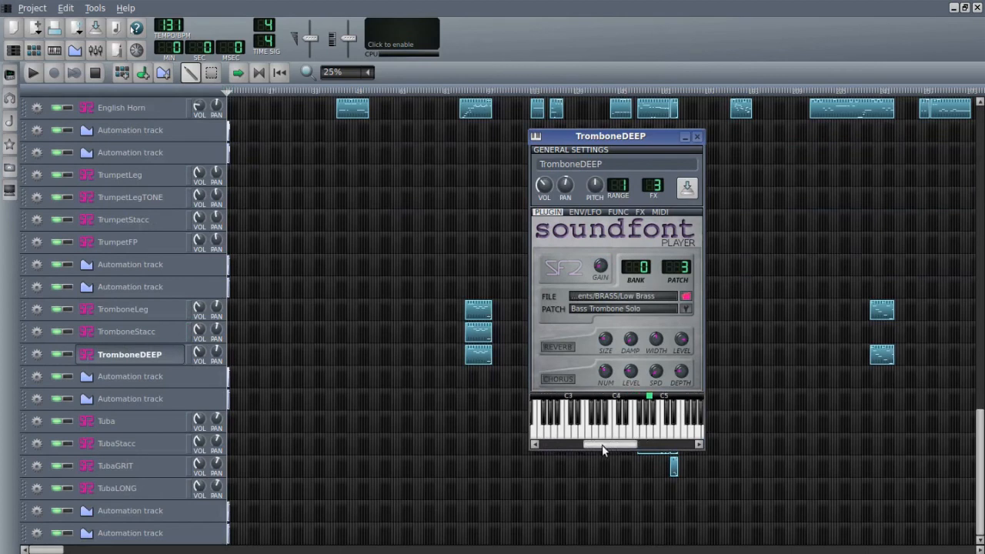
left_click_drag(660, 434, 585, 443)
left_click(552, 443)
left_click(674, 440)
mouse_move(631, 437)
left_mouse_down()
mouse_move(617, 439)
mouse_move(654, 441)
mouse_move(641, 441)
left_mouse_up()
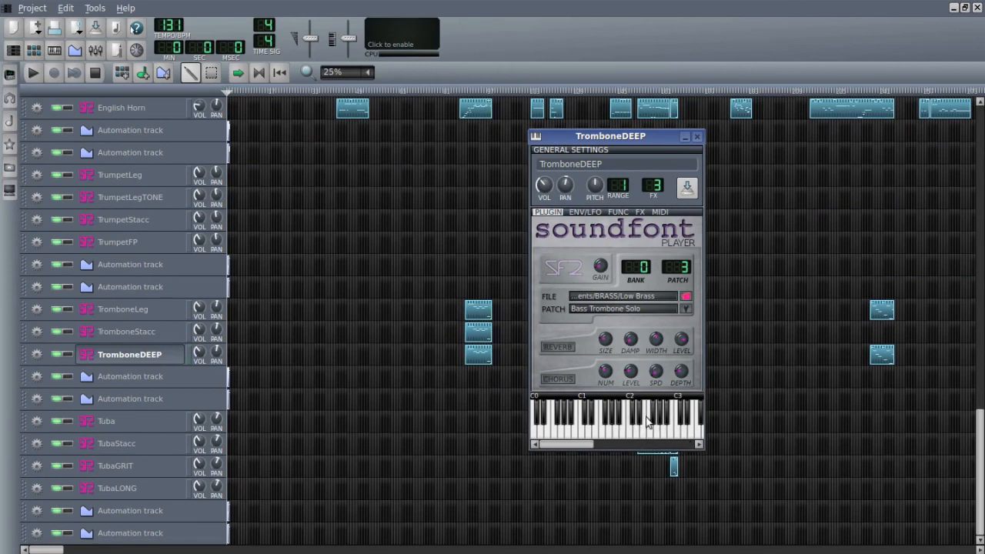
left_click(697, 137)
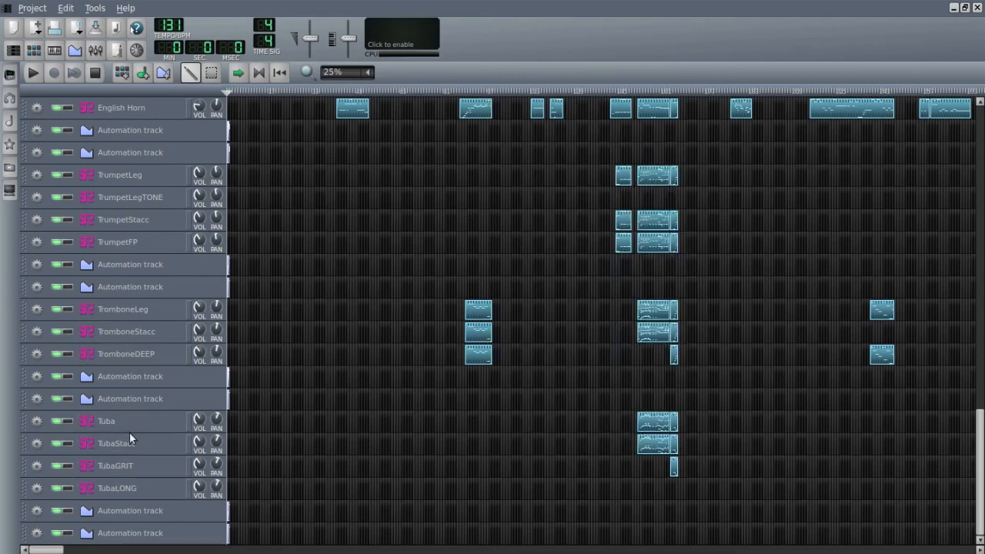
- Audition the Tuba track's Tuba Solo patch with a run of low notes, and briefly open and close the TubaStacc track's SoundFont player
left_click(137, 424)
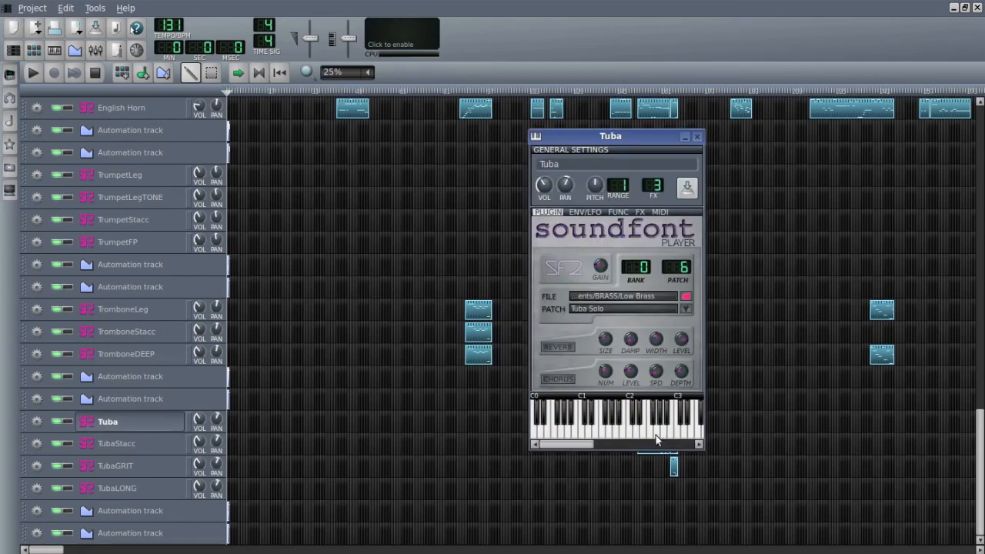
left_click_drag(600, 441, 667, 439)
left_click(696, 136)
left_click(137, 444)
left_click(697, 138)
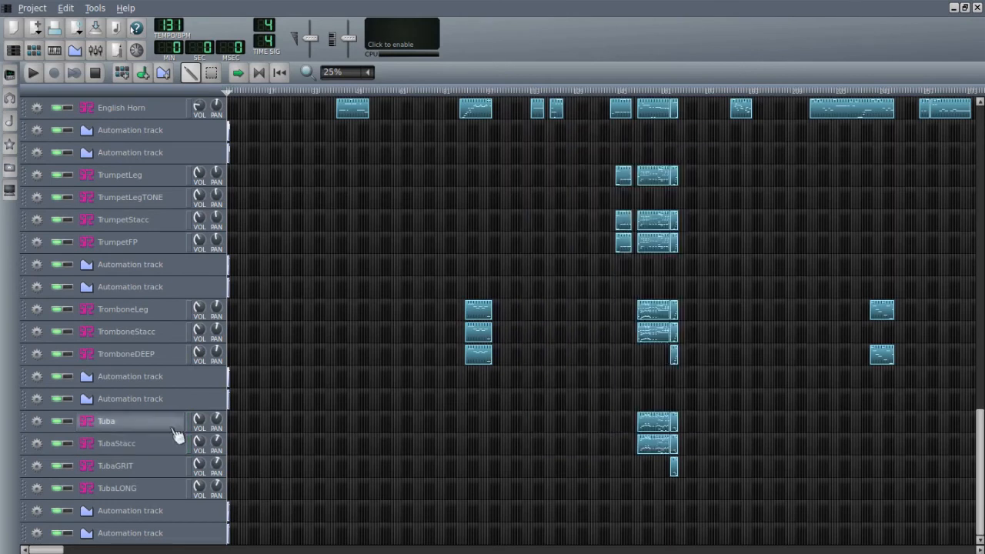
- Open the TubaGRIT track's SoundFont player, audition its Bass Trombone Solo patch with a low run, and close it
left_click(159, 467)
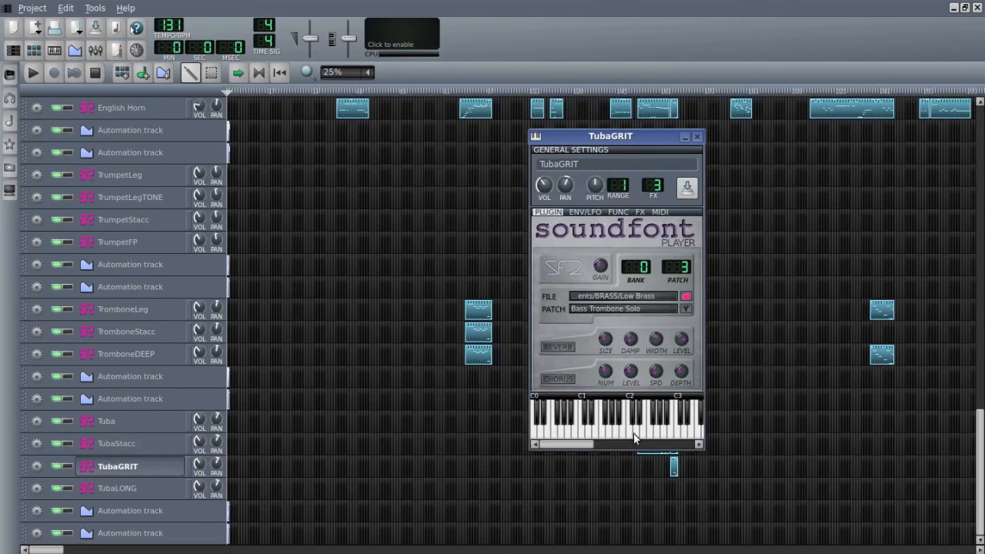
left_click_drag(639, 435, 596, 437)
left_click(697, 136)
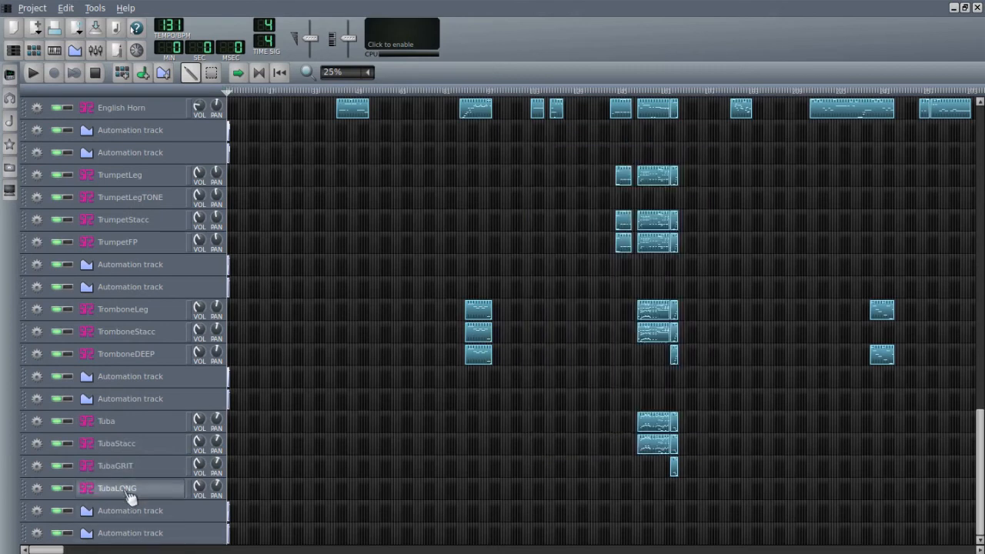
- Open the TubaLONG track's SoundFont player, audition single low notes of its Tuba Solo patch, and close it
left_click(127, 491)
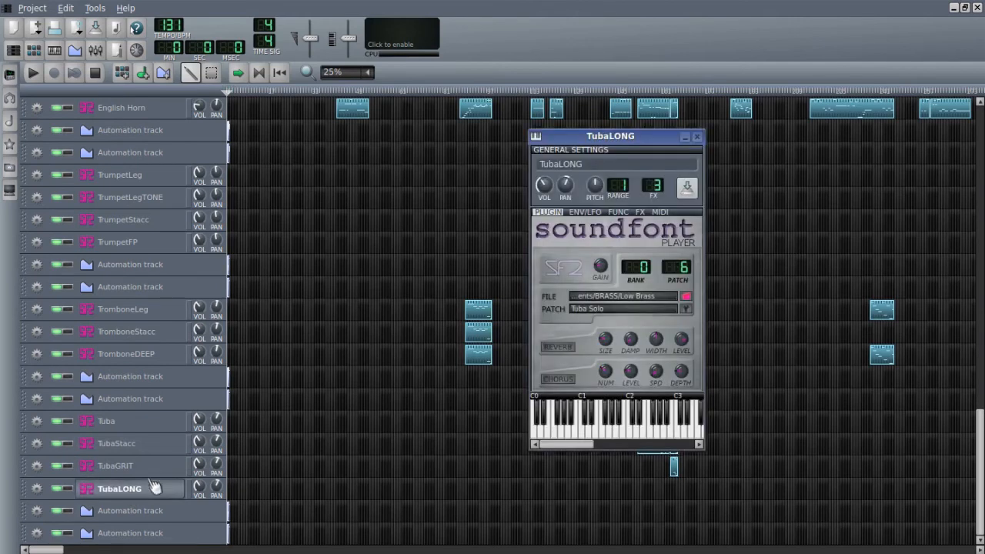
left_click(646, 435)
left_click(622, 434)
left_click(656, 439)
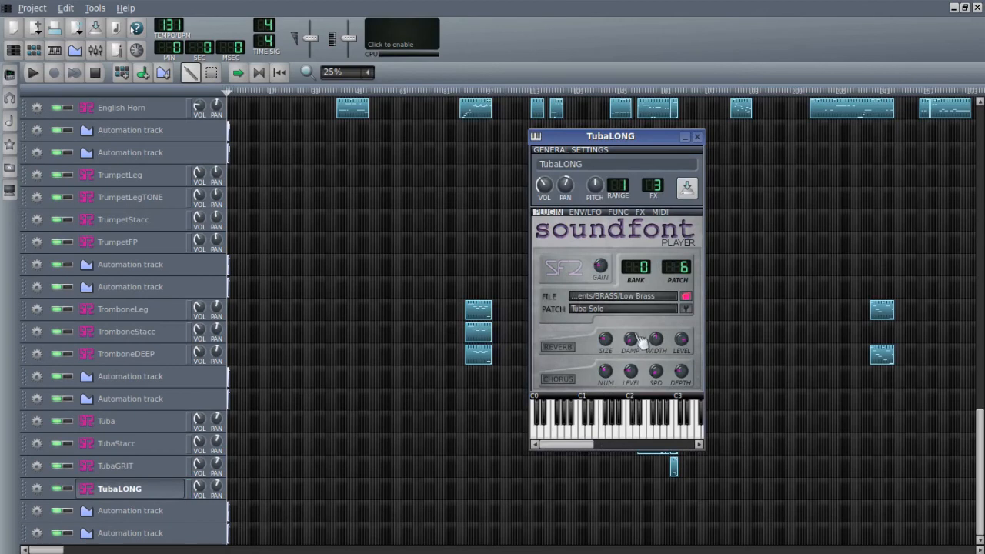
left_click(696, 136)
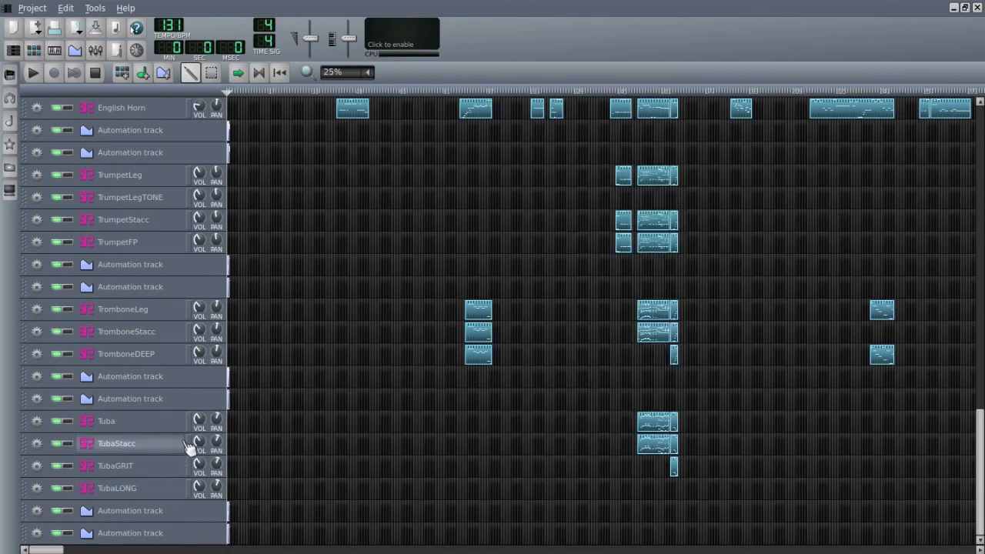
- Play the song from shortly before the Celli/BassPIZZ clip into the plucked string passage, and stop playback
scroll(176, 445, "up", 10)
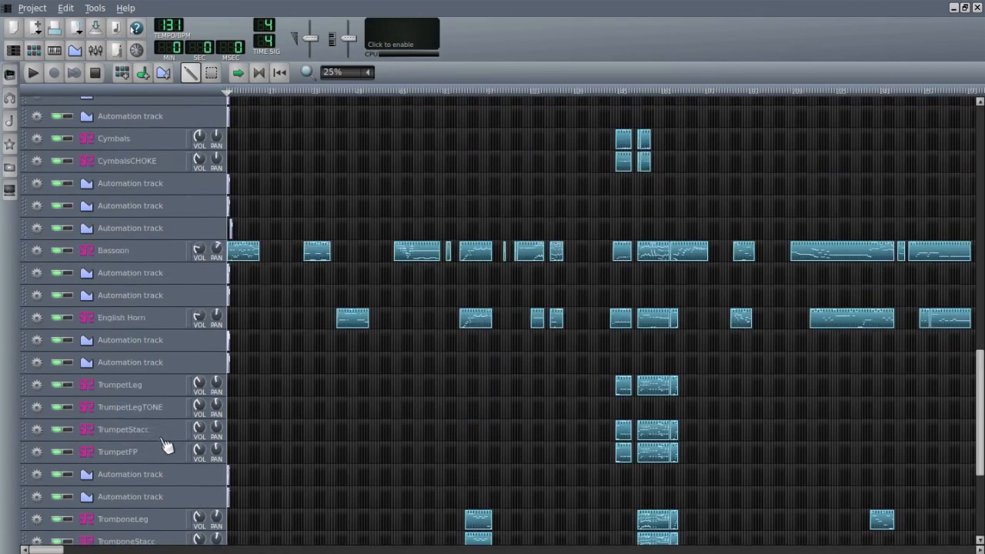
scroll(177, 437, "up", 10)
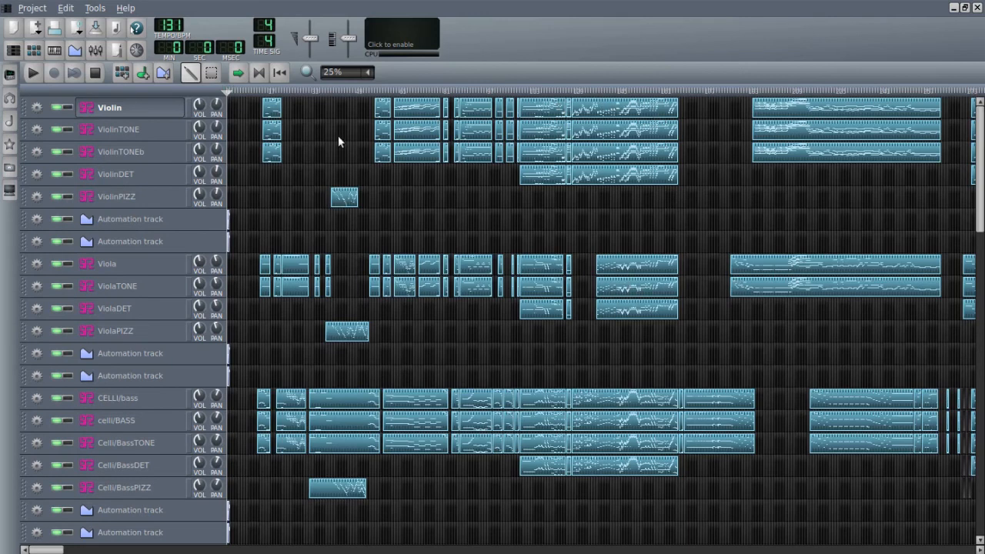
left_click(310, 89)
left_click(302, 89)
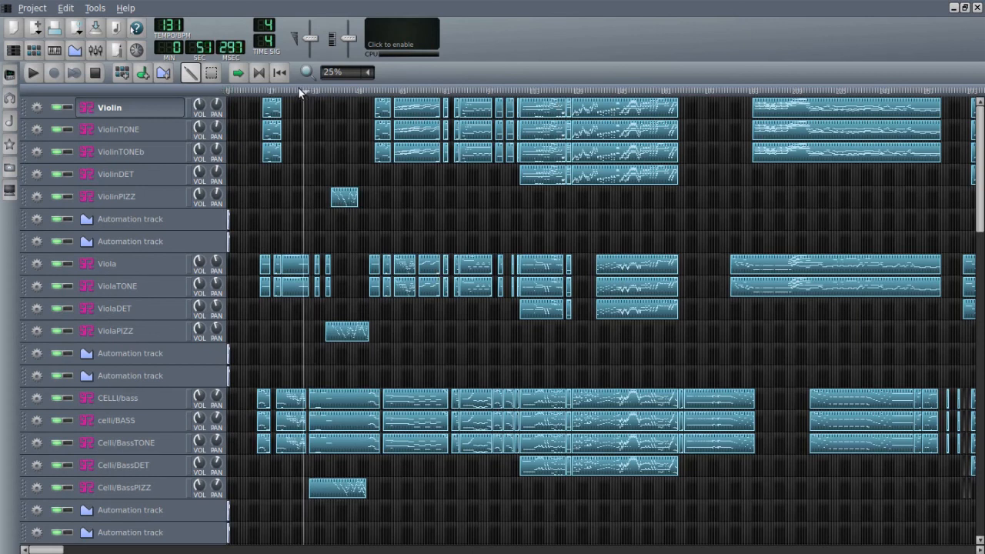
left_click(294, 90)
left_click(33, 73)
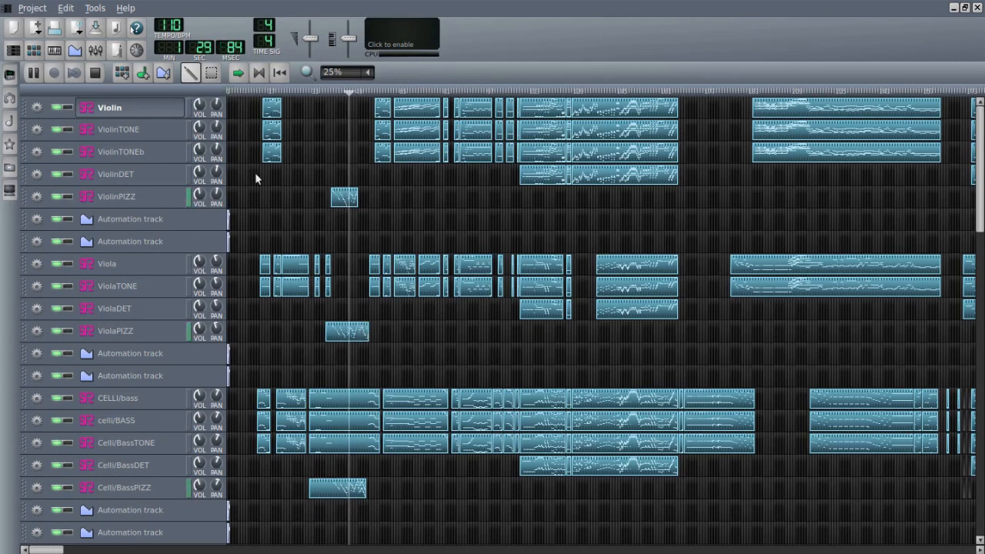
left_click(93, 72)
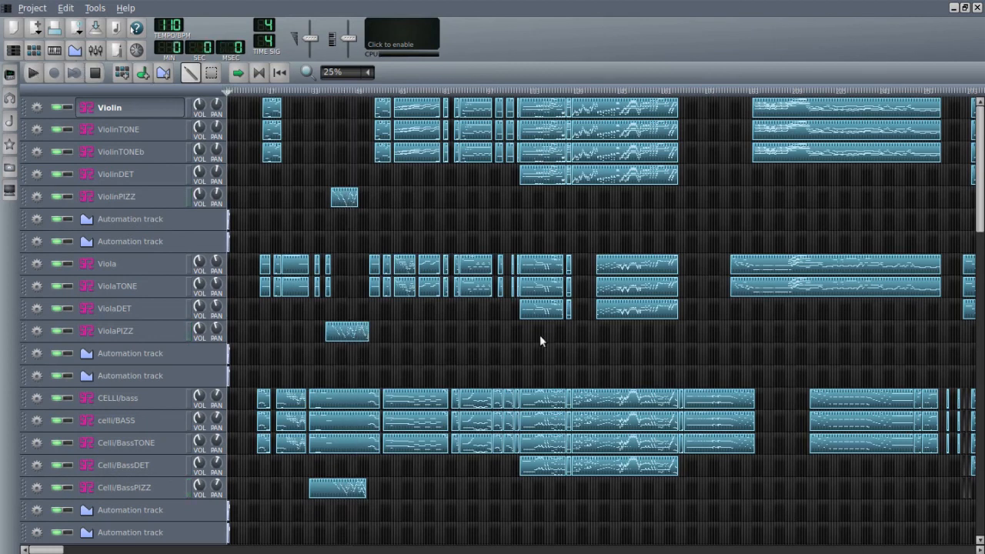
- Play the song from the first cymbal and trumpet clips through the brass climax into the following HornsSOFT passage, and stop playback
scroll(400, 359, "down", 5)
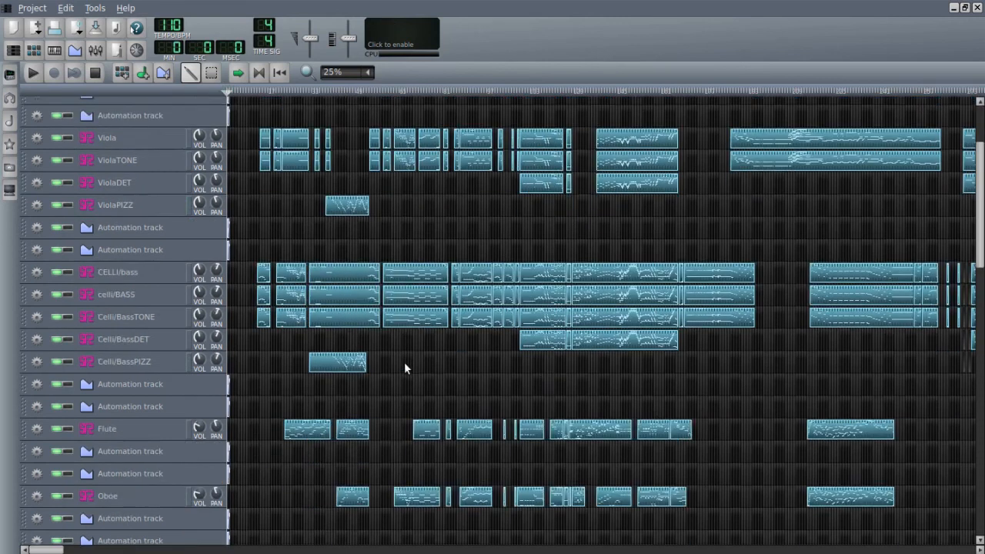
scroll(405, 369, "down", 5)
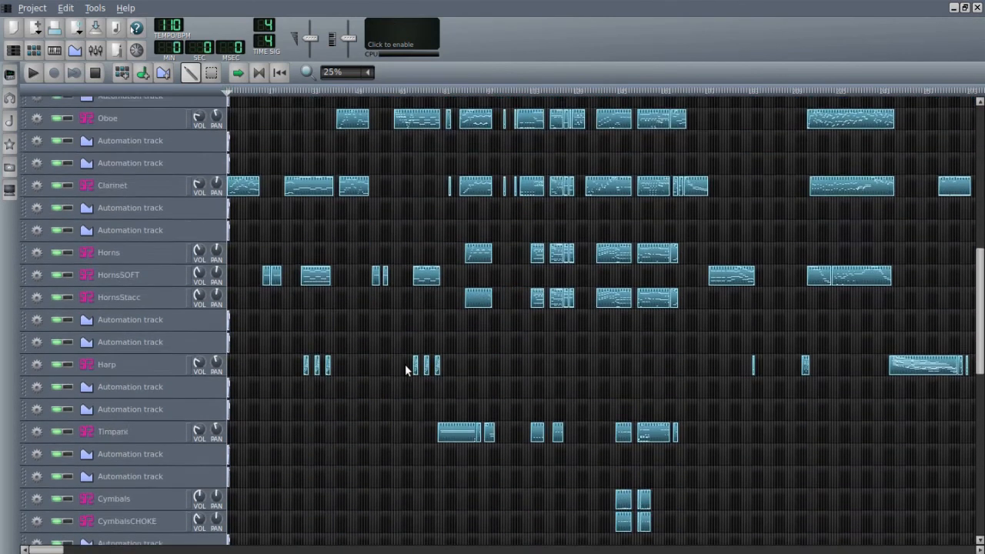
scroll(406, 370, "down", 5)
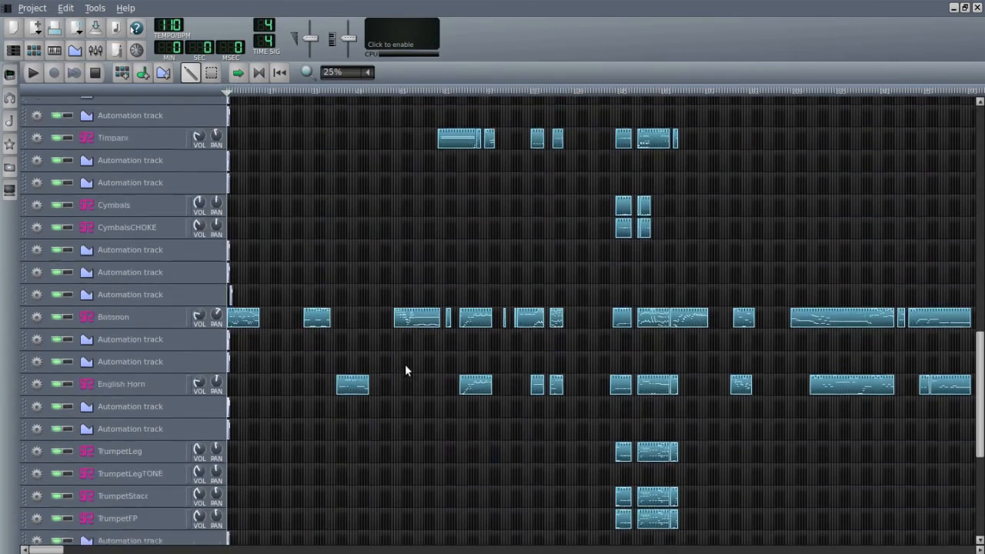
left_click(615, 90)
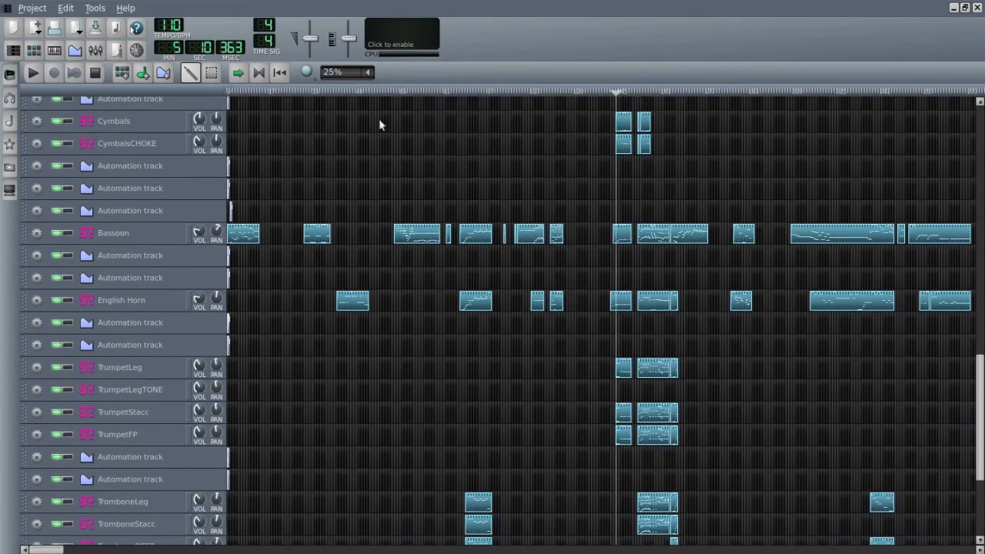
left_click(36, 70)
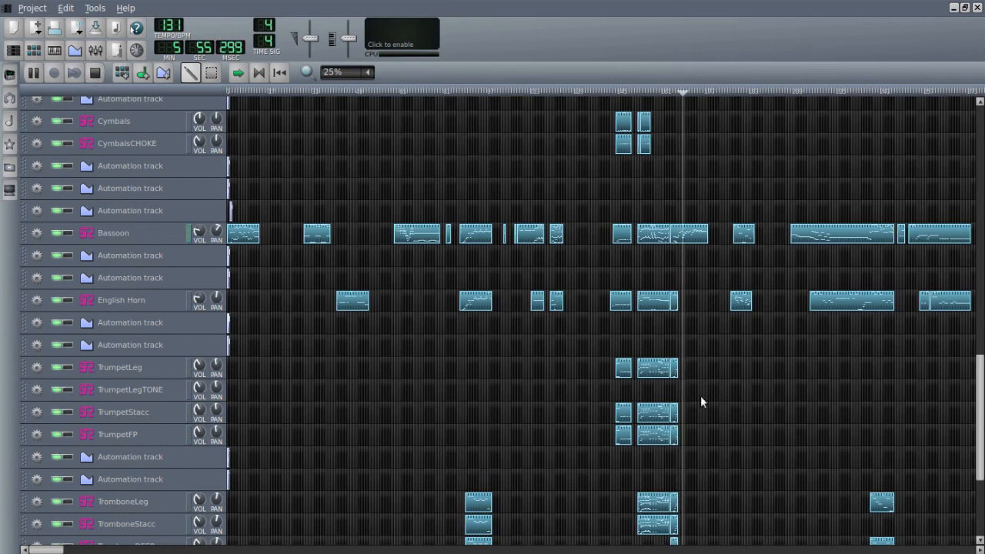
scroll(702, 396, "down", 5)
scroll(702, 395, "up", 3)
scroll(702, 401, "up", 2)
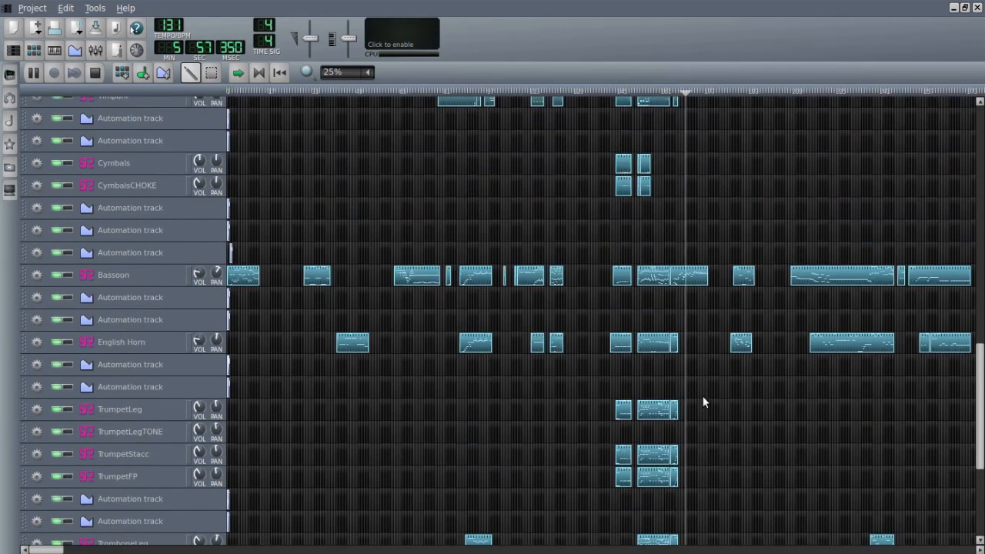
scroll(702, 401, "up", 3)
scroll(702, 396, "up", 1)
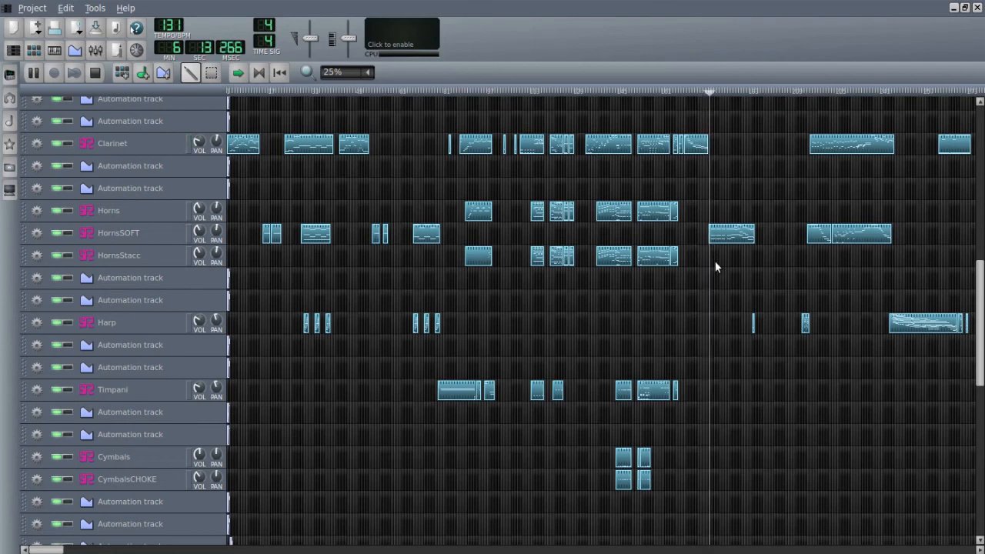
left_click(94, 74)
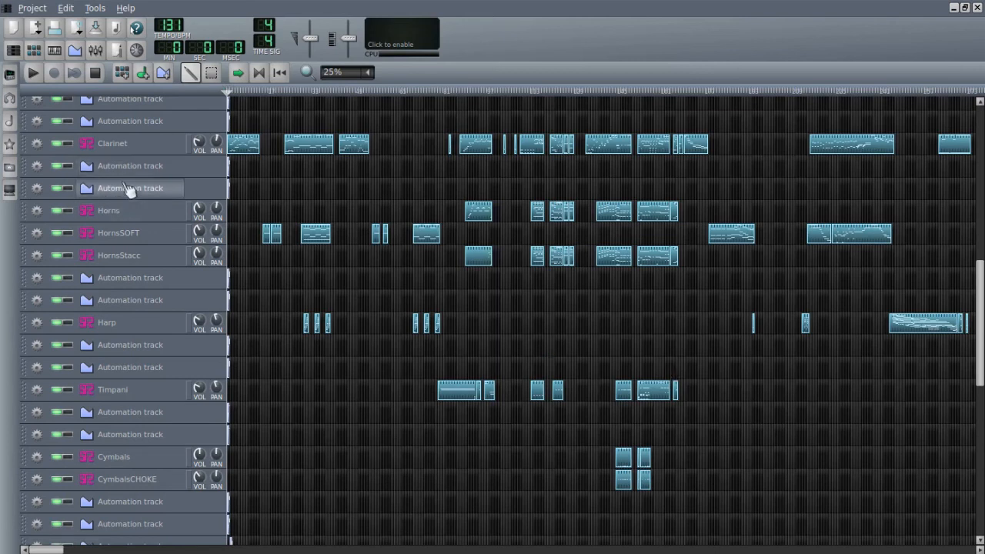
- Open the Violin track's SoundFont player to inspect its Cadenza Violin patch, and close it
scroll(126, 190, "up", 6)
scroll(127, 193, "up", 2)
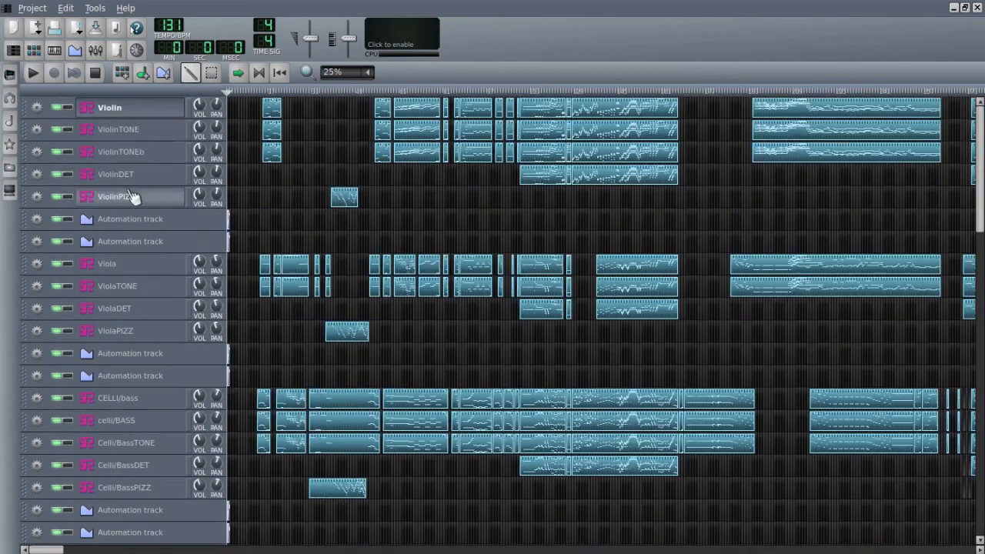
left_click(143, 113)
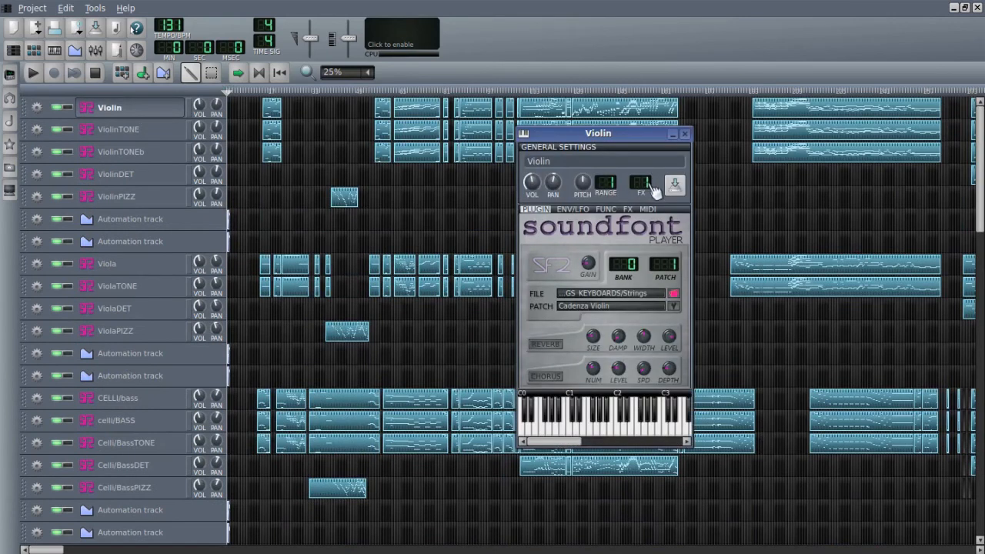
left_click(683, 136)
scroll(158, 419, "down", 5)
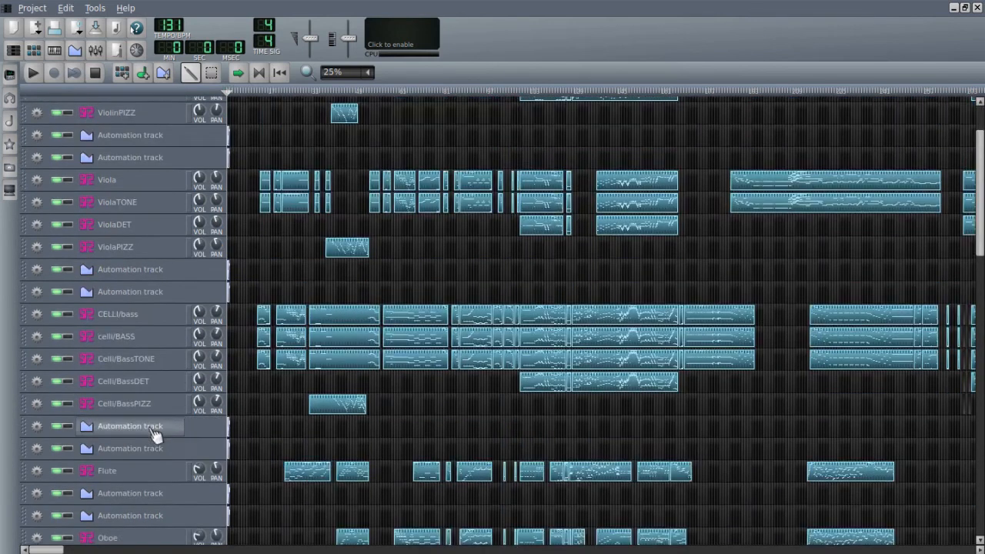
- Open the Flute, Horns and Timpani tracks' SoundFont players in turn to check their FX channel assignments, closing each one
left_click(160, 394)
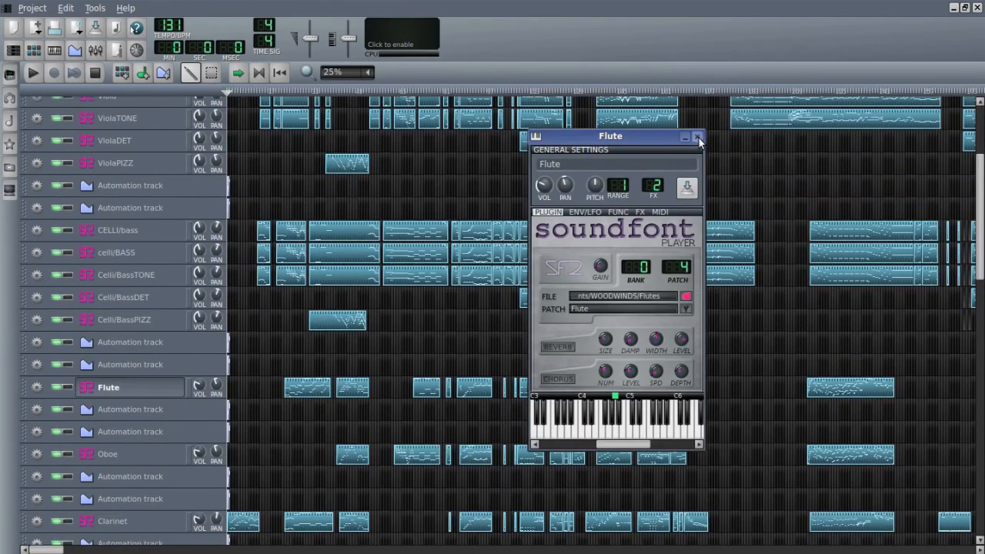
left_click(161, 396)
scroll(177, 419, "down", 5)
left_click(175, 426)
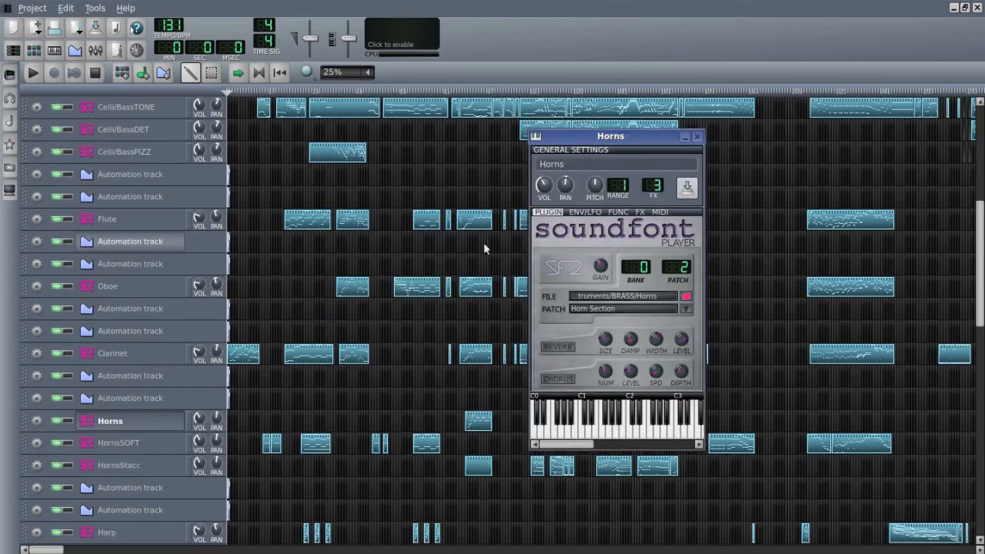
left_click(696, 136)
scroll(86, 350, "down", 6)
left_click(116, 394)
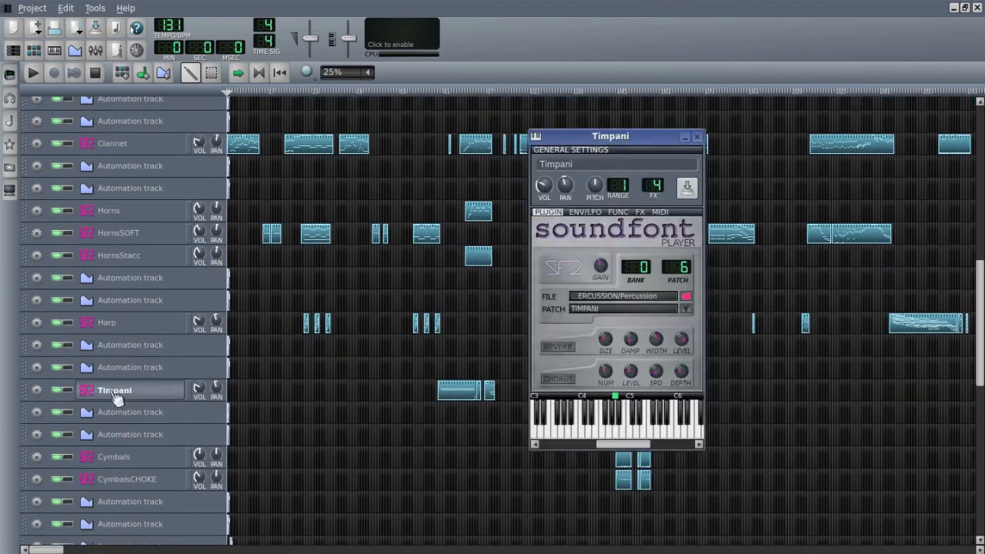
left_click(696, 137)
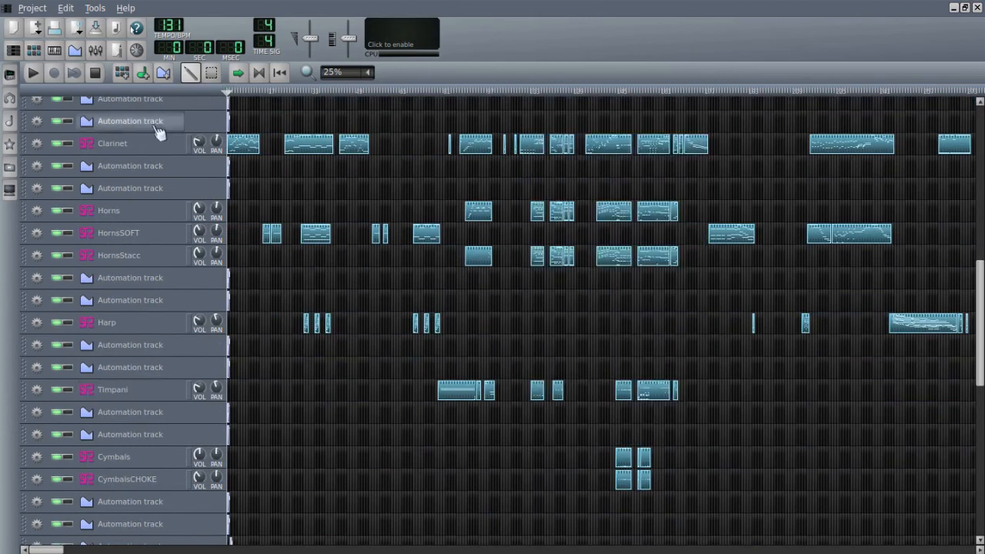
- Open the FX-Mixer over the middle of the song editor and compare the effects chains of the Percussion and Master channels
left_click(95, 50)
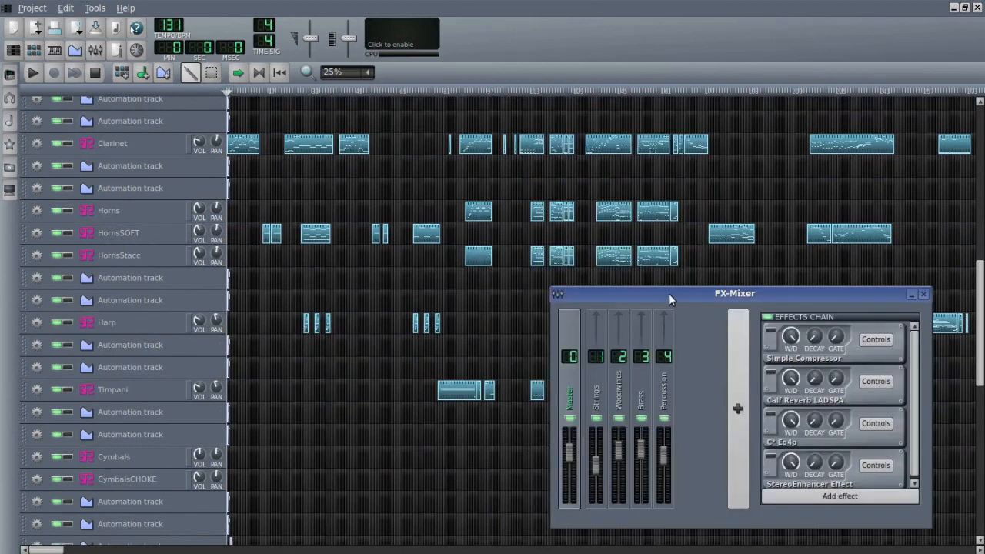
left_click_drag(669, 295, 451, 215)
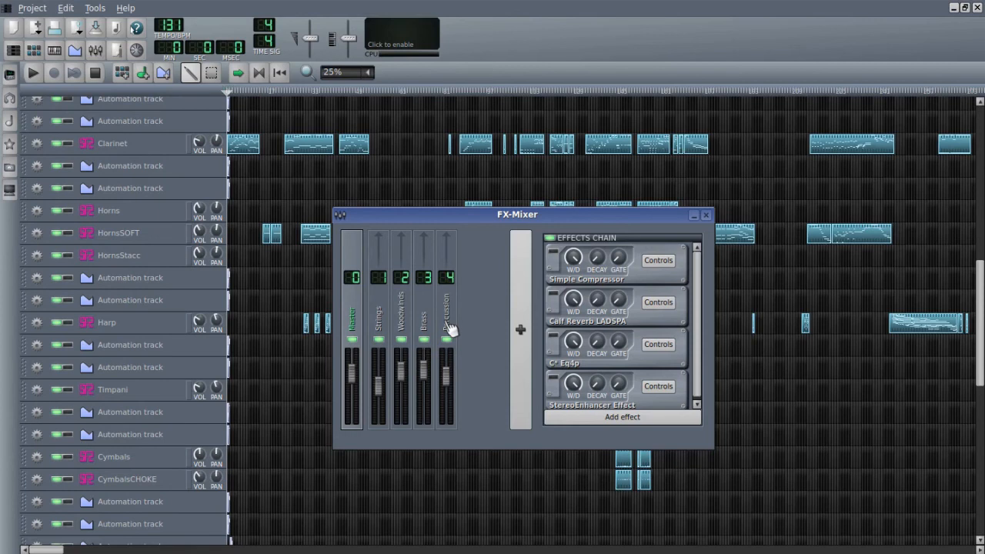
left_click(450, 330)
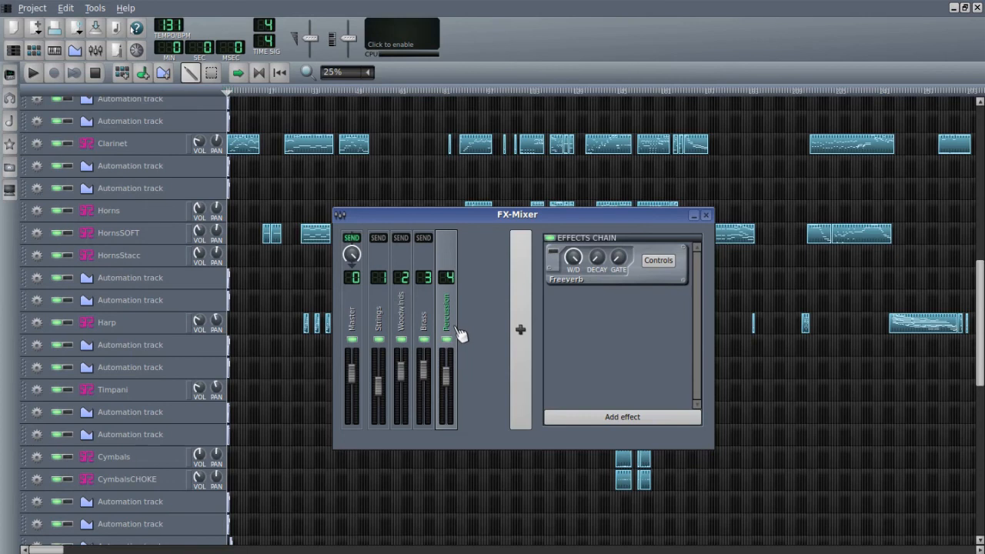
left_click(360, 316)
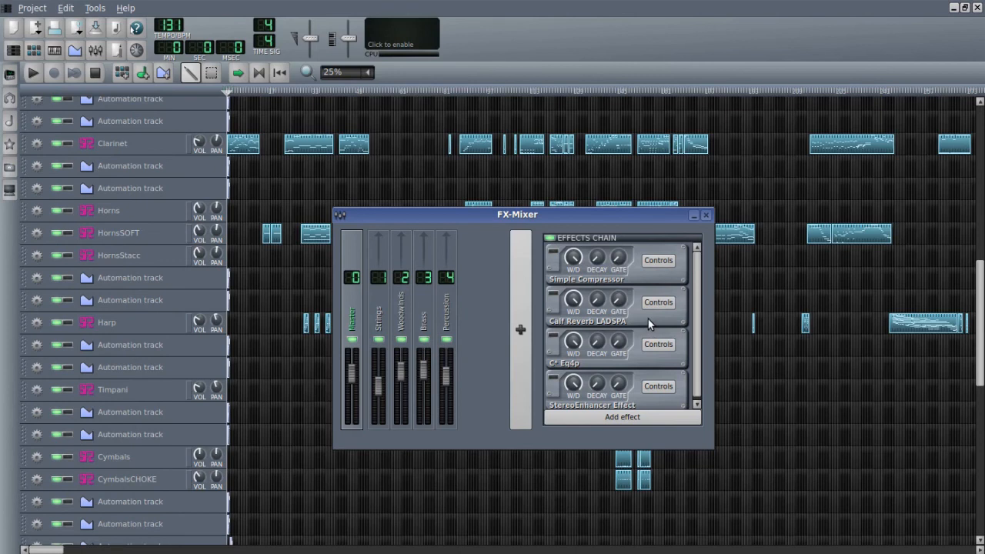
left_click(451, 325)
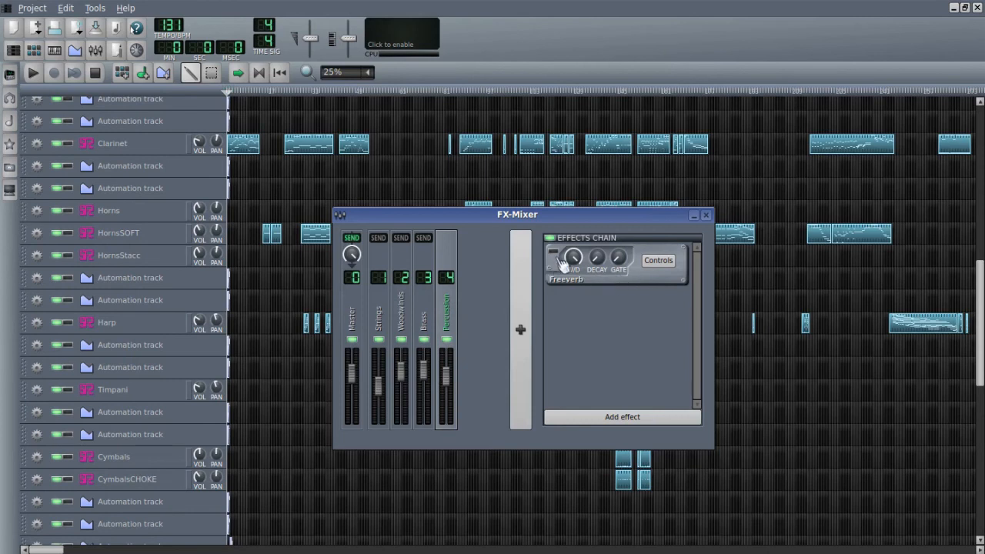
- Search the Percussion channel's available effects for "fre" to look up LADSPA: Freeverb (Version 3), and close the effect list
left_click(630, 414)
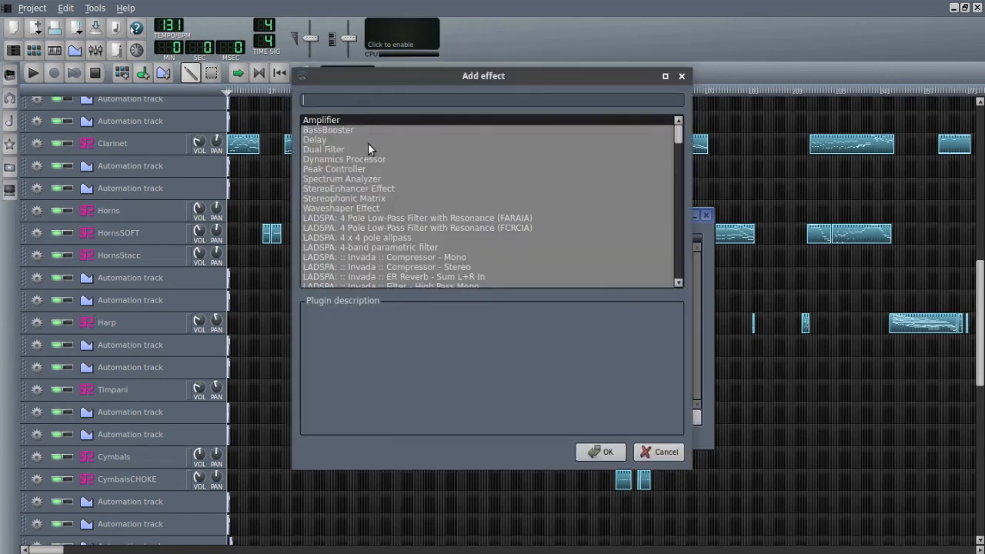
type("fre")
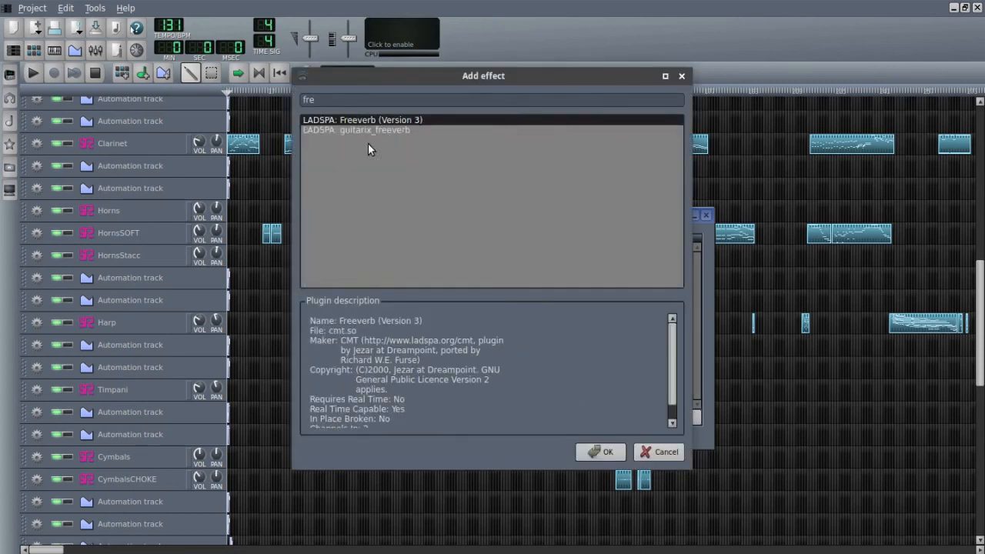
left_click(598, 452)
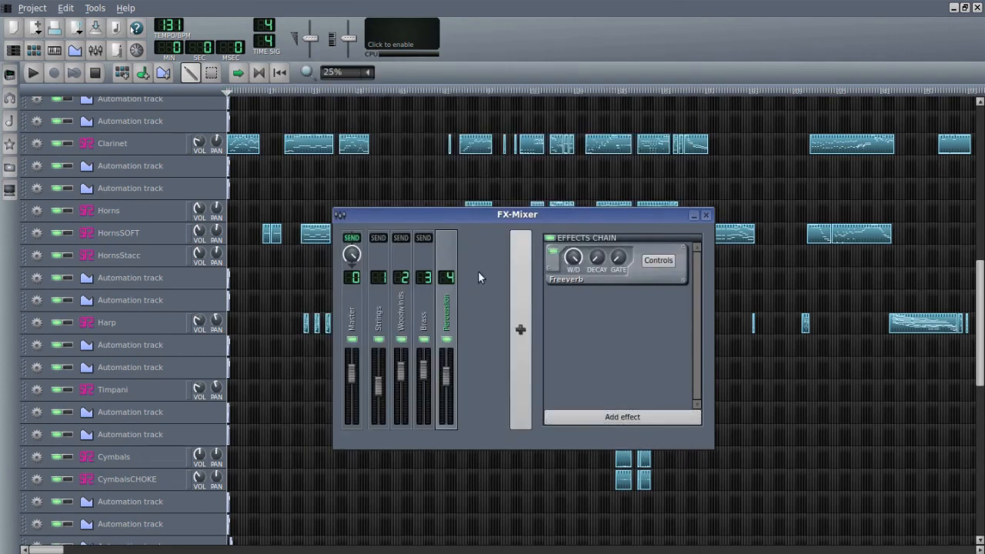
- Turn on the existing Freeverb effect on the Percussion, Brass, Woodwinds and Strings mixer channels
left_click(433, 317)
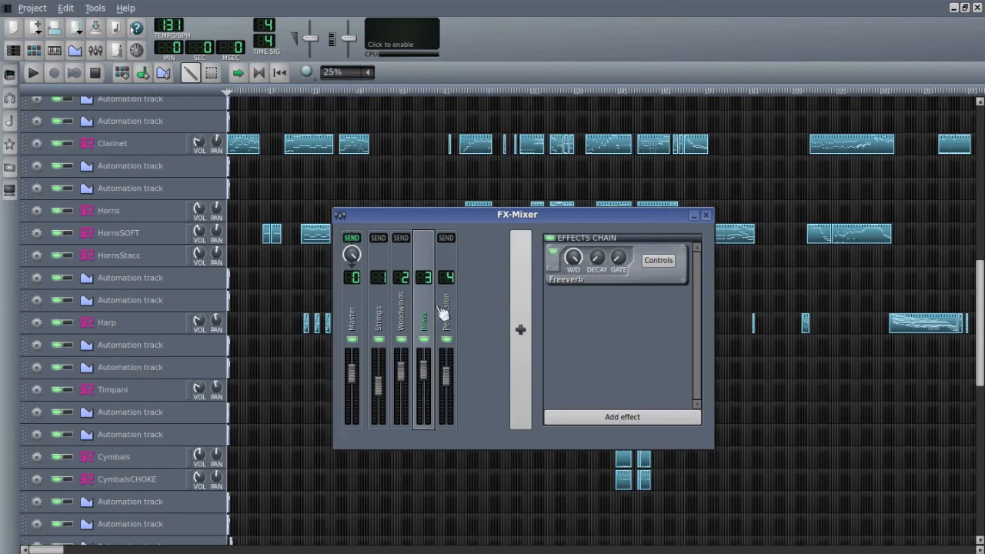
left_click(407, 256)
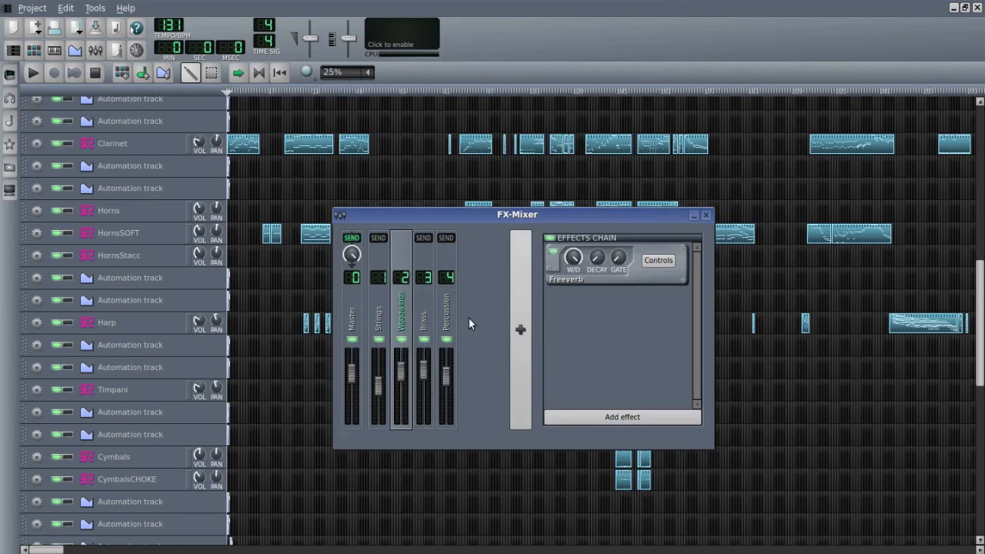
left_click(378, 333)
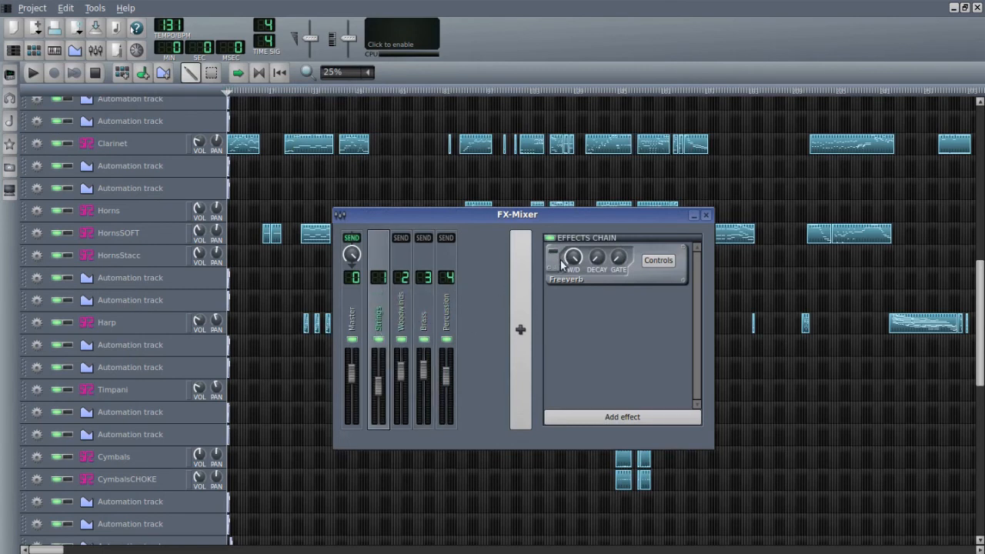
- Open the Freeverb controls of the Percussion, Brass, Woodwinds and Strings channels and line them up side by side above the mixer
left_click(450, 305)
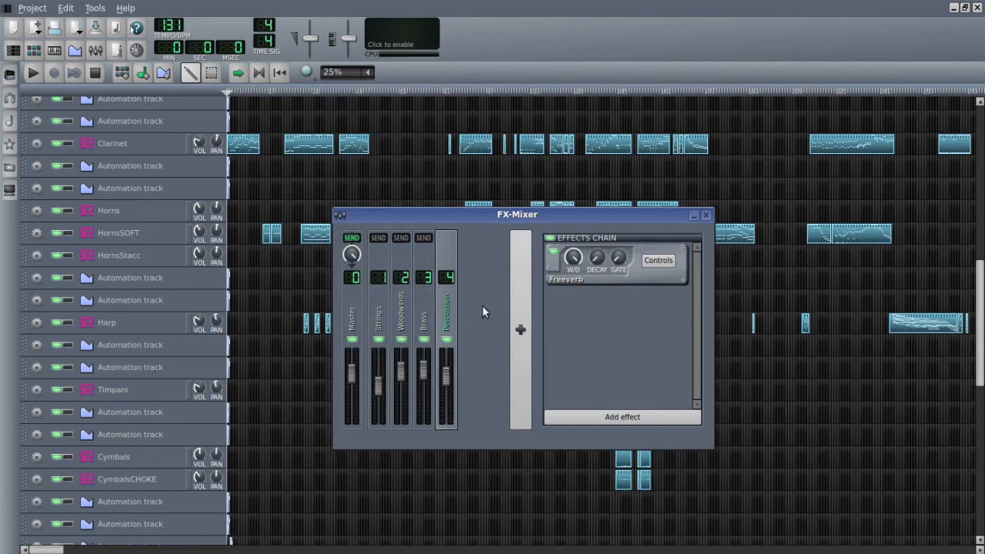
left_click(657, 260)
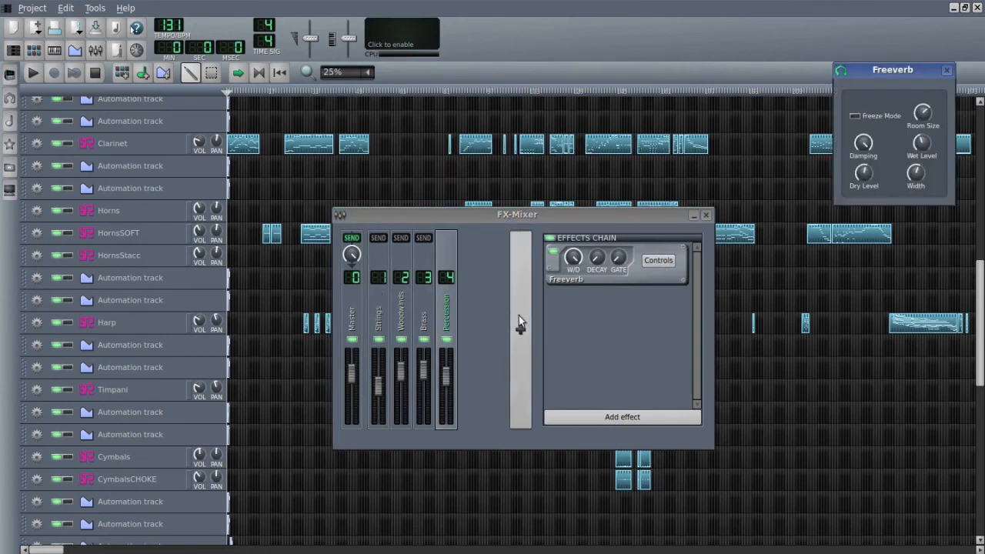
left_click(427, 330)
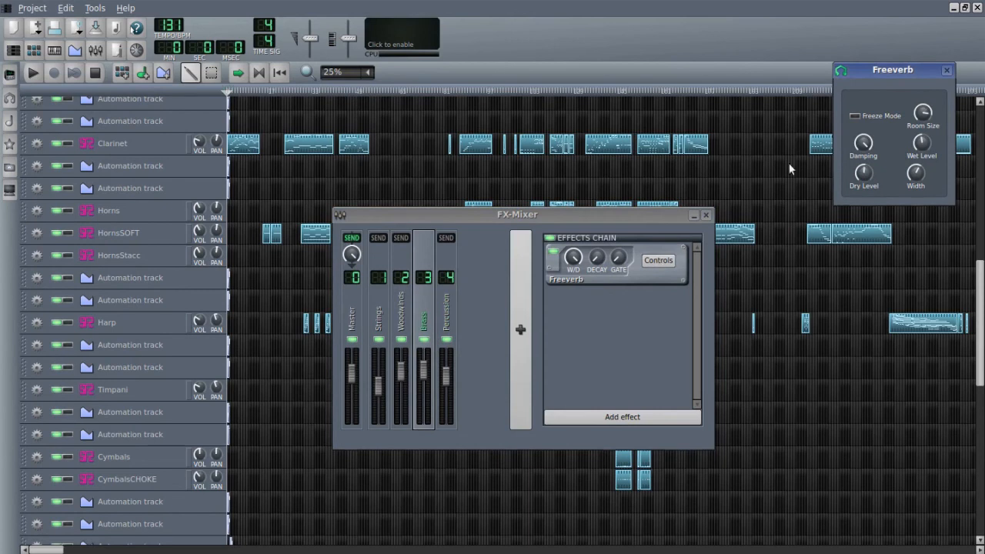
left_click_drag(873, 73, 743, 73)
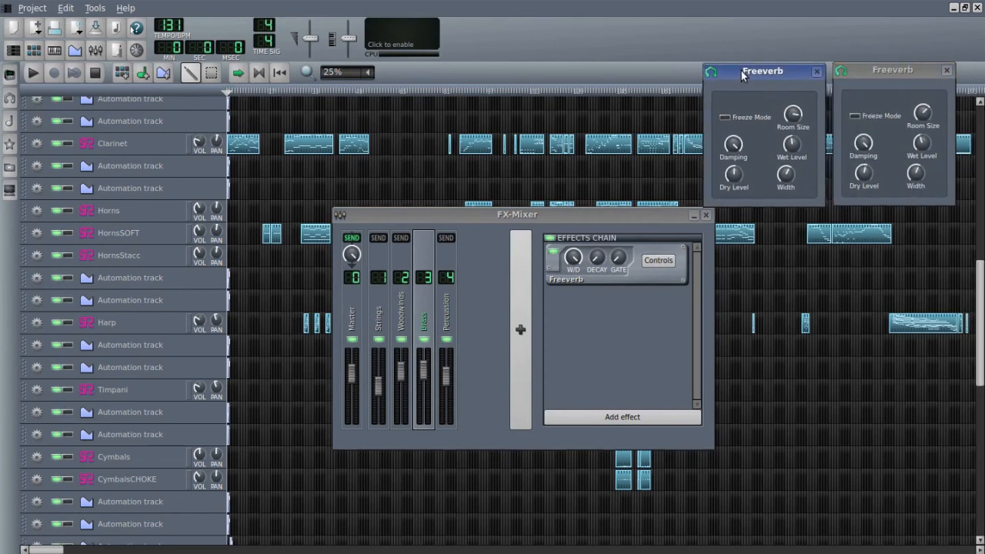
left_click(410, 308)
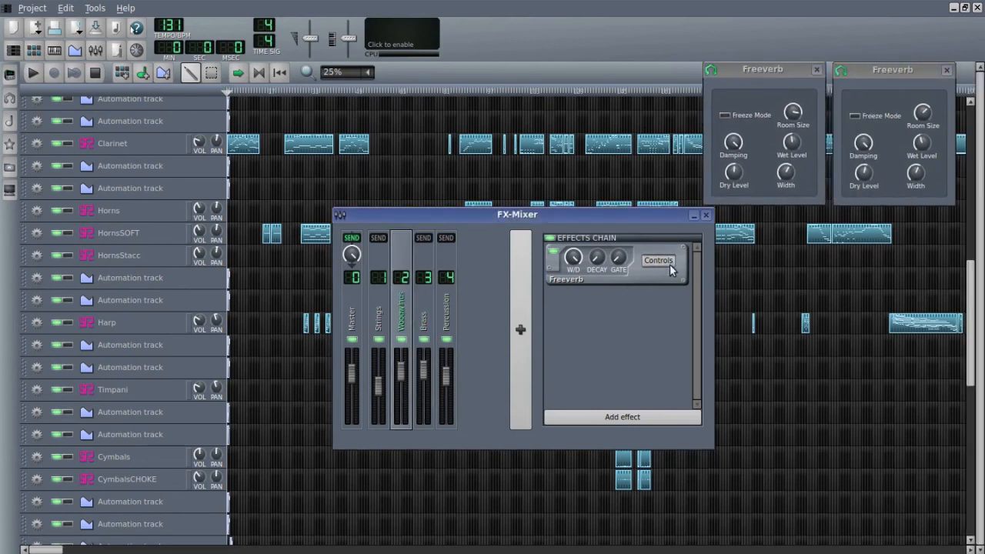
left_click_drag(880, 76, 617, 75)
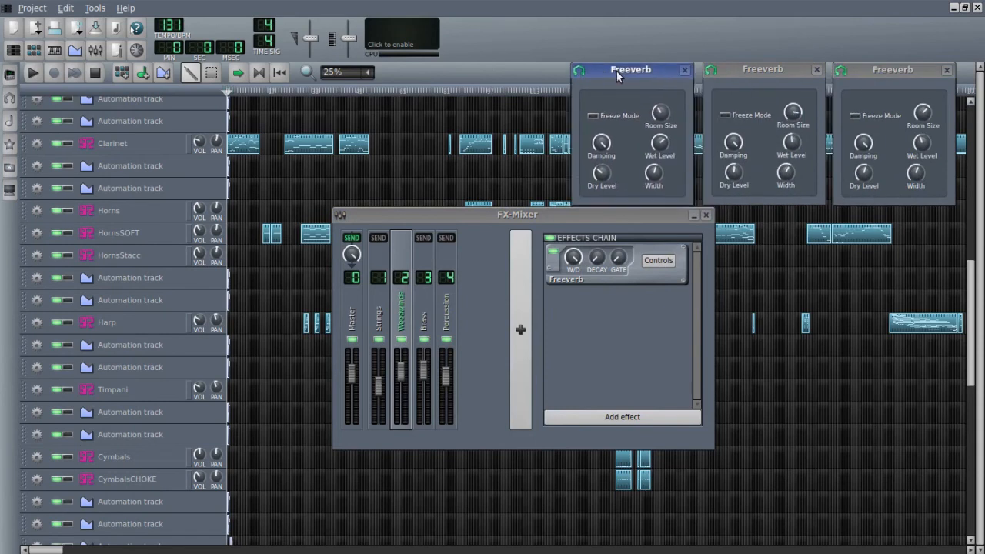
left_click(384, 313)
left_click(657, 260)
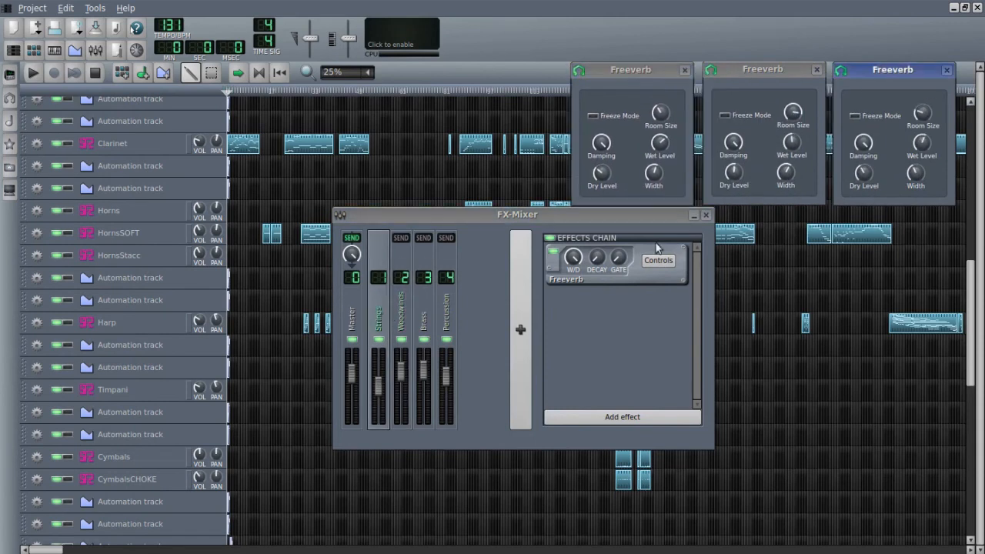
left_click_drag(900, 72, 508, 72)
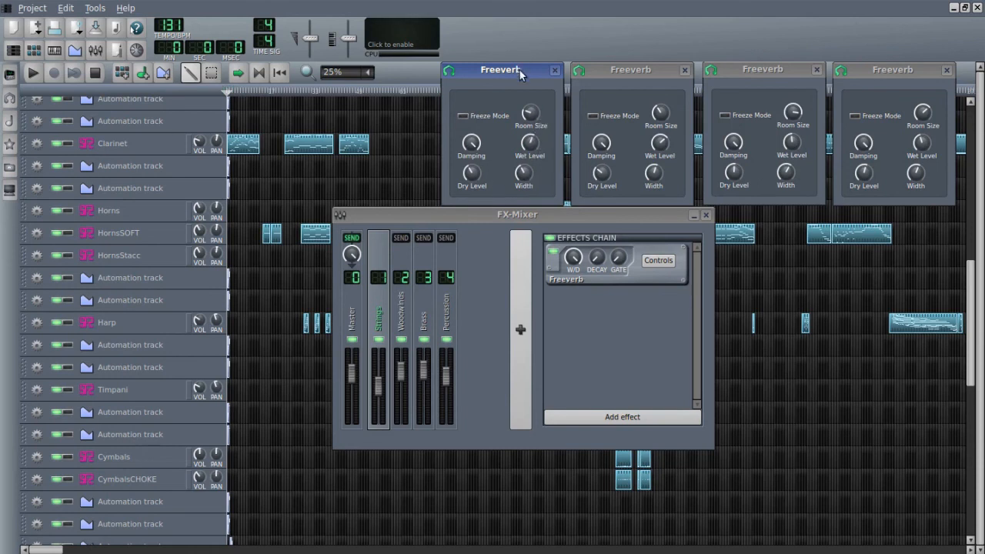
- Rearrange the four Freeverb windows to compare their room size, wet, dry and width settings, and close them all
left_click_drag(521, 73, 350, 69)
left_click_drag(658, 77, 487, 67)
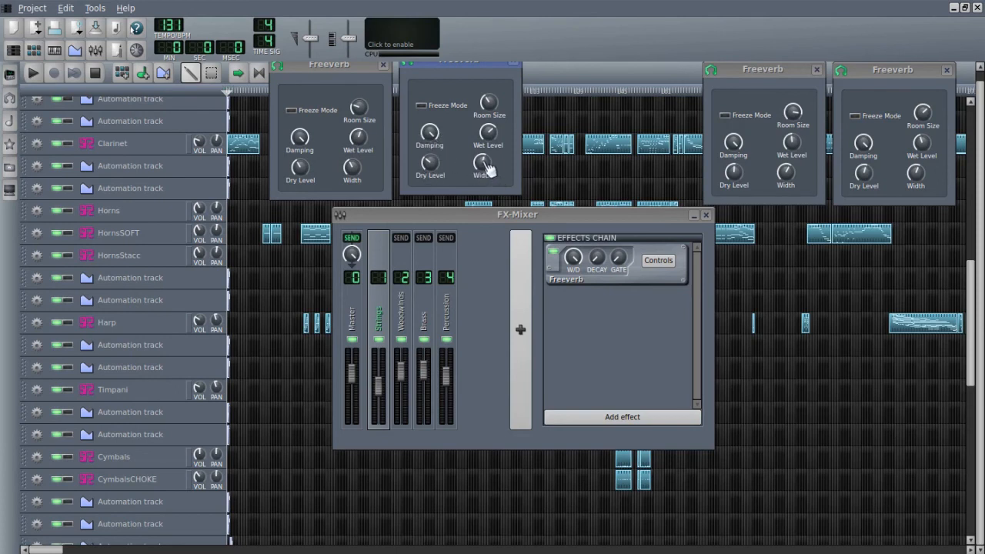
left_click_drag(735, 75, 577, 68)
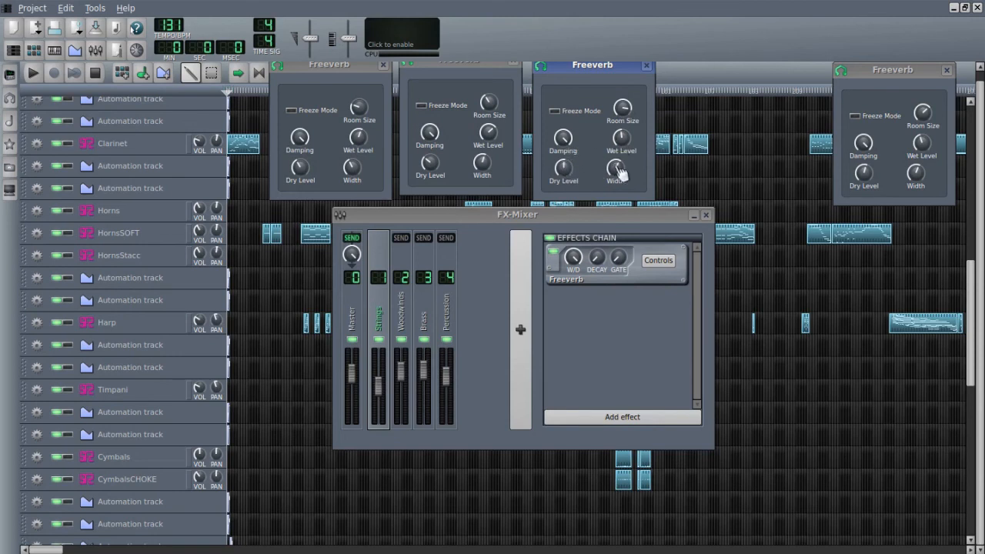
left_click_drag(889, 72, 725, 77)
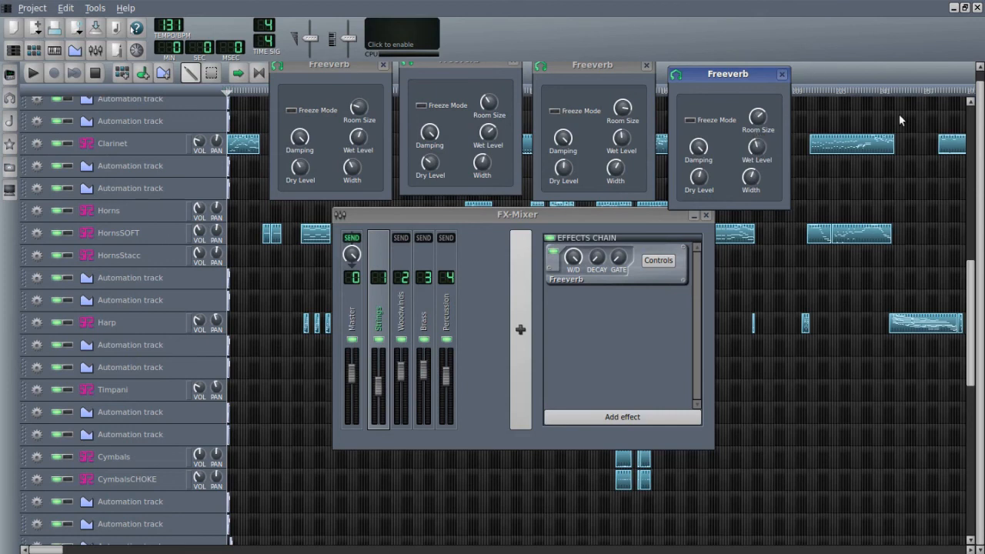
left_click_drag(979, 115, 979, 102)
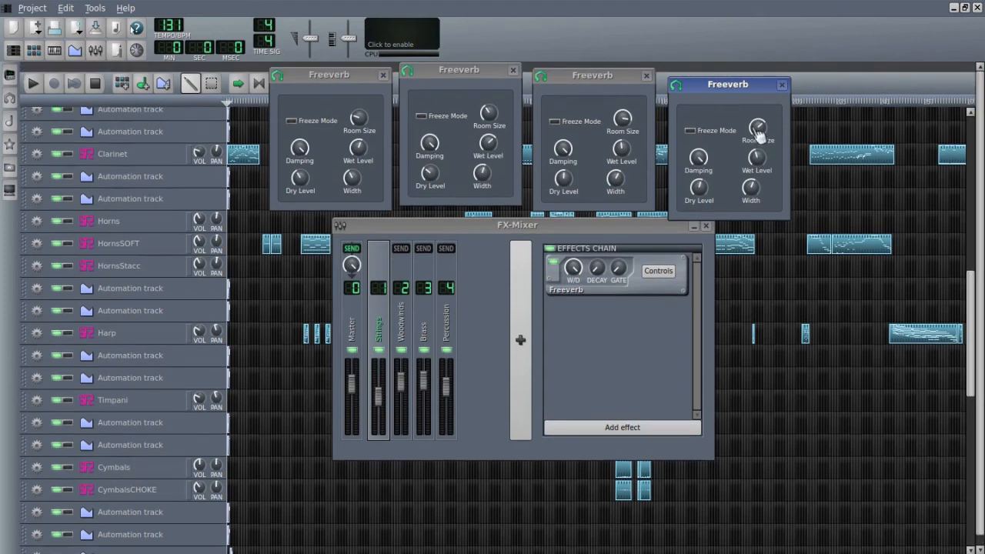
left_click_drag(750, 87, 743, 77)
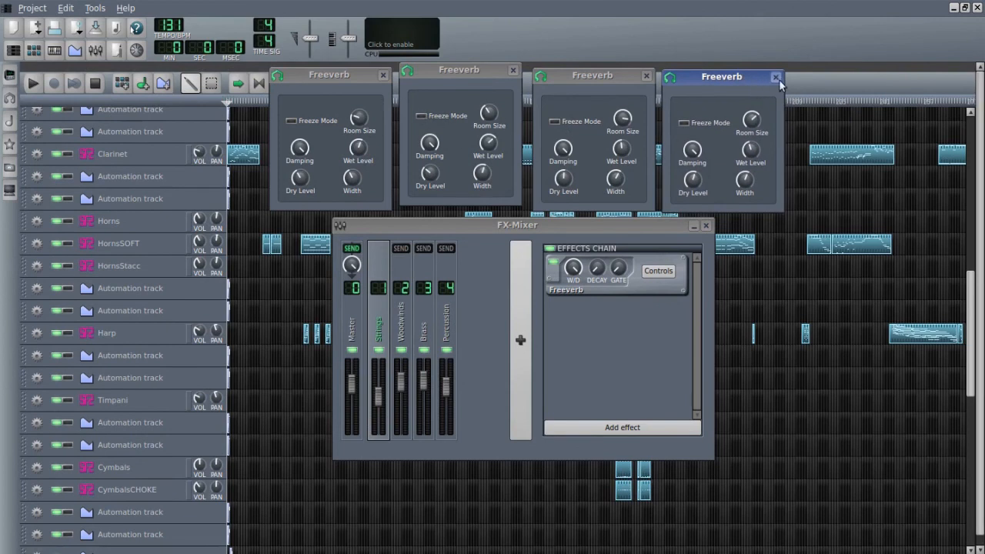
left_click(776, 77)
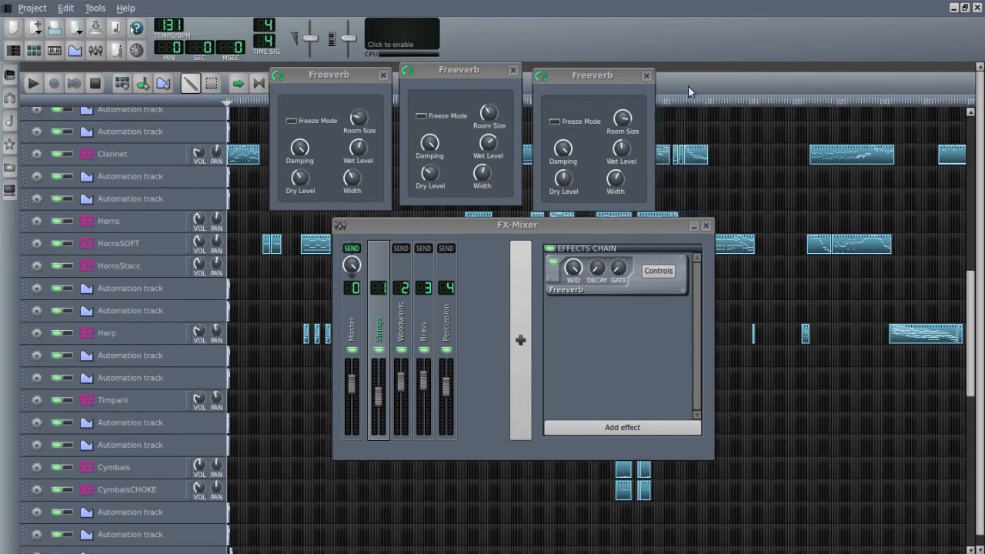
left_click(646, 76)
left_click(513, 71)
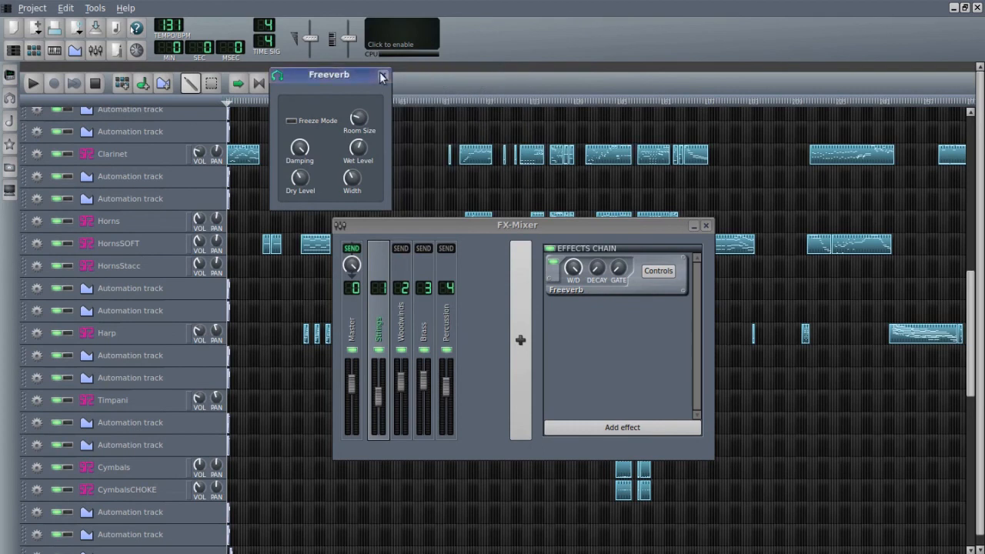
left_click(383, 75)
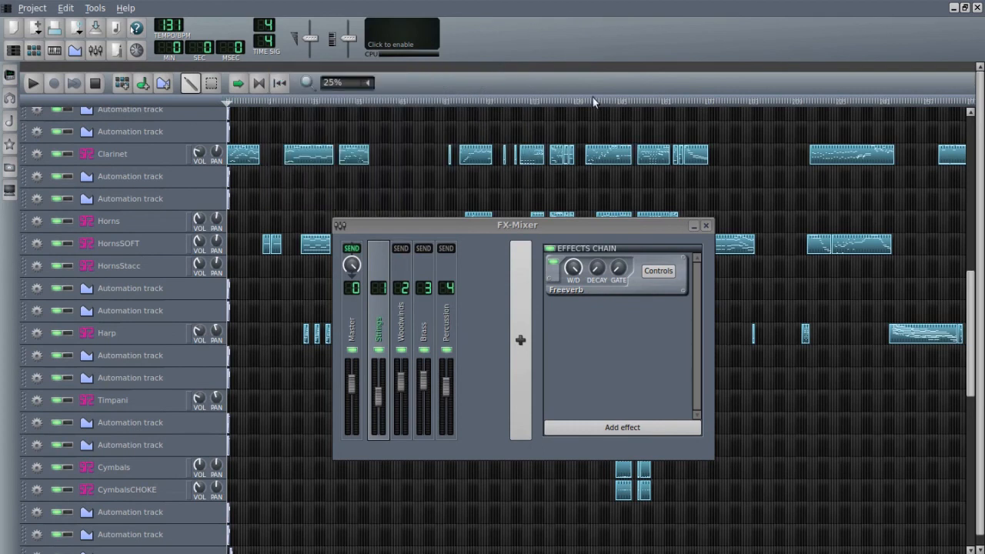
- Check the effects chains of the Master, Percussion, Brass, Woodwinds and Strings channels, and close the FX-Mixer
left_click(352, 340)
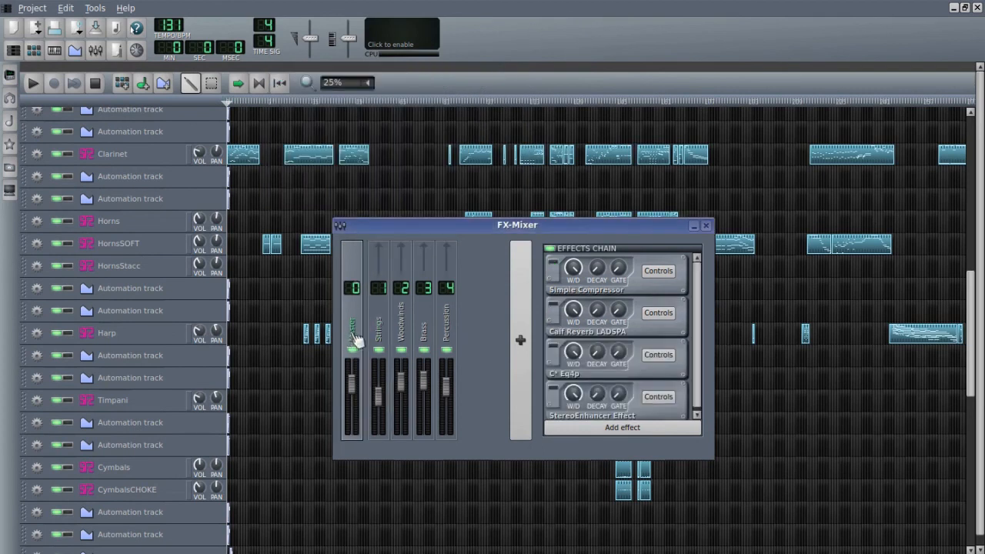
left_click(443, 339)
left_click(423, 338)
left_click(399, 338)
left_click(377, 339)
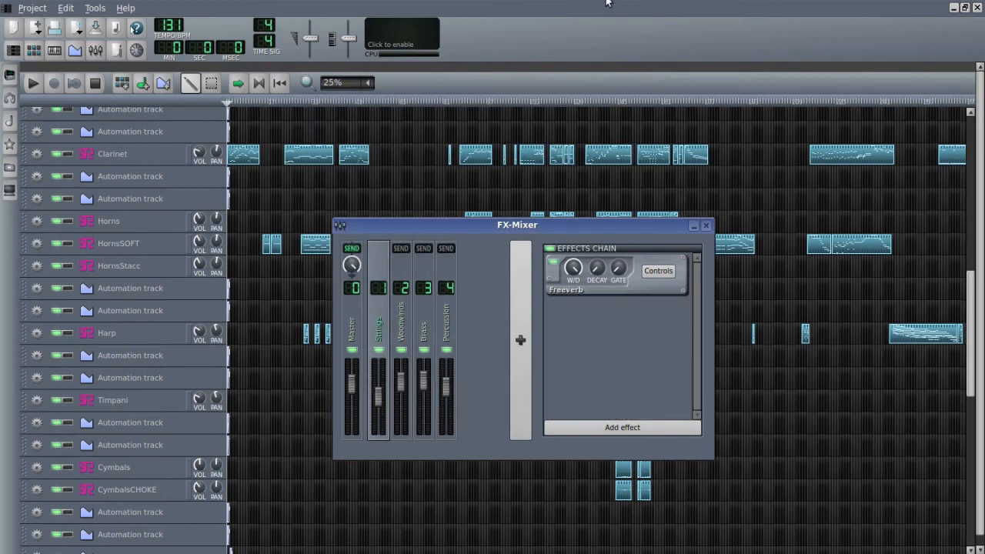
left_click(841, 74)
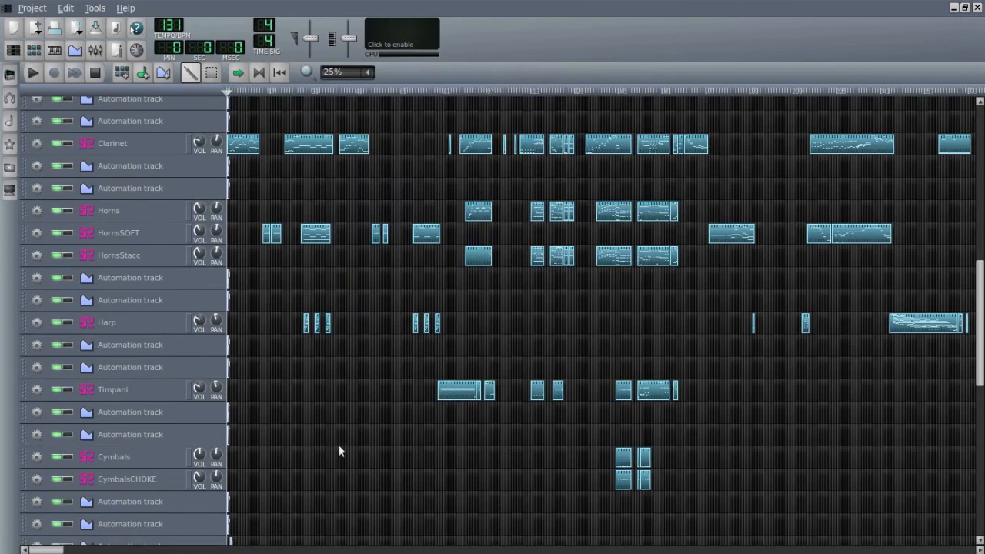
- Play the song from the first trumpet clips to the end of the brass climax with the channel Freeverbs on, and stop playback
scroll(325, 469, "down", 10)
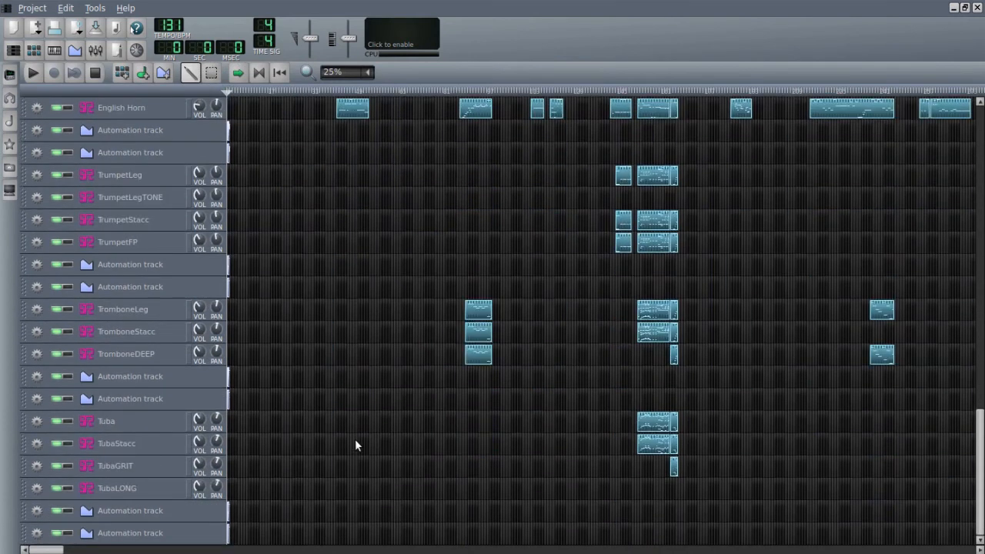
scroll(356, 445, "up", 5)
left_click(614, 94)
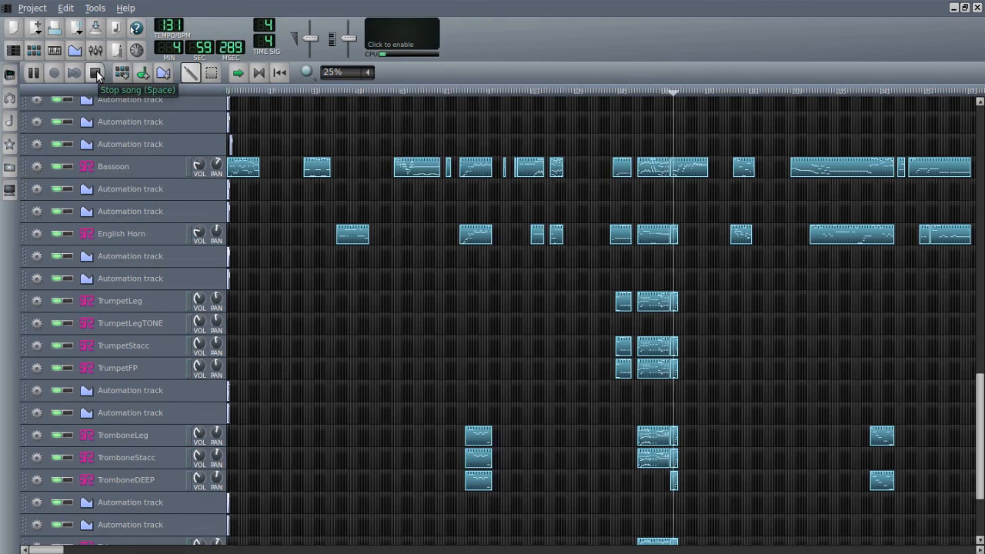
left_click(96, 72)
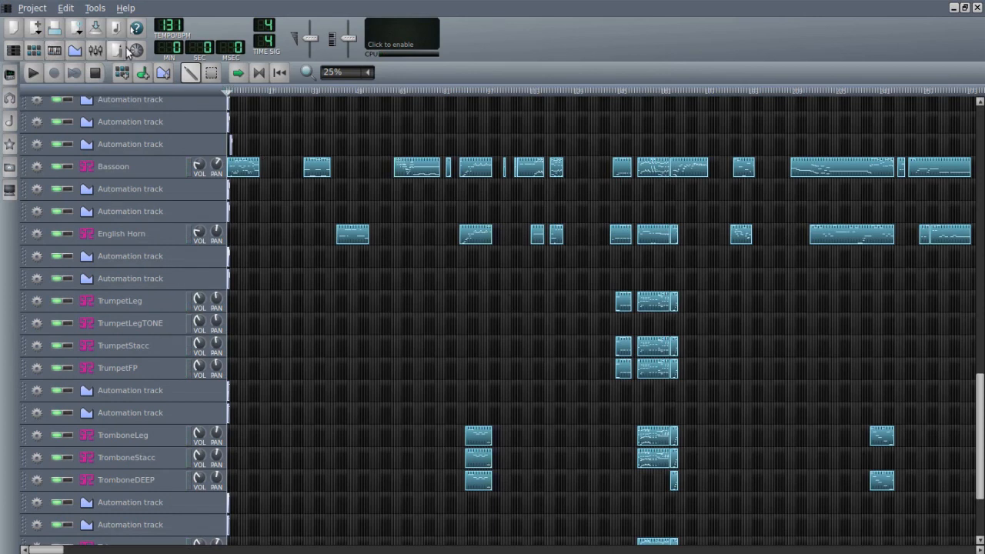
- Reopen the FX-Mixer and turn on the Simple Compressor and Calf Reverb LADSPA effects on the Master channel
left_click(95, 50)
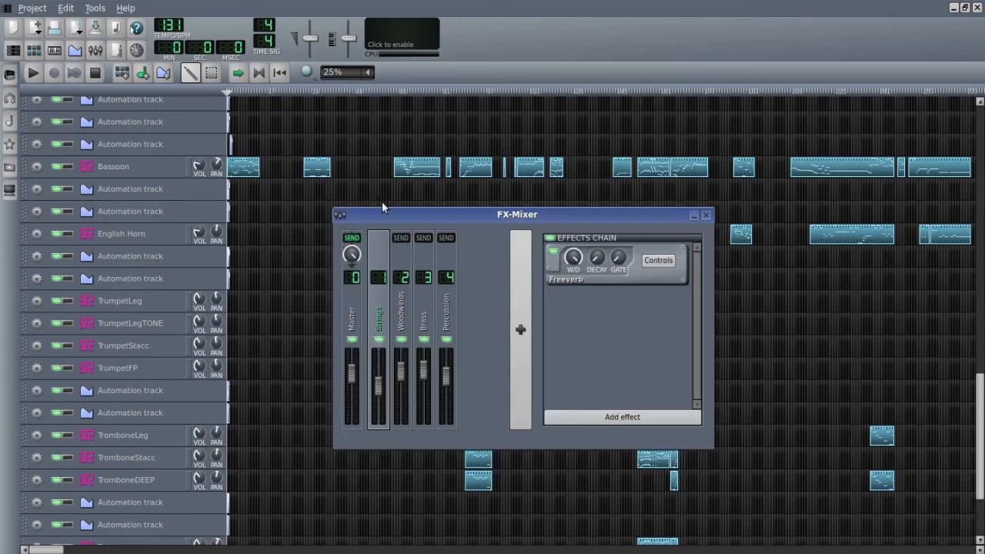
left_click_drag(382, 214, 424, 203)
left_click(394, 300)
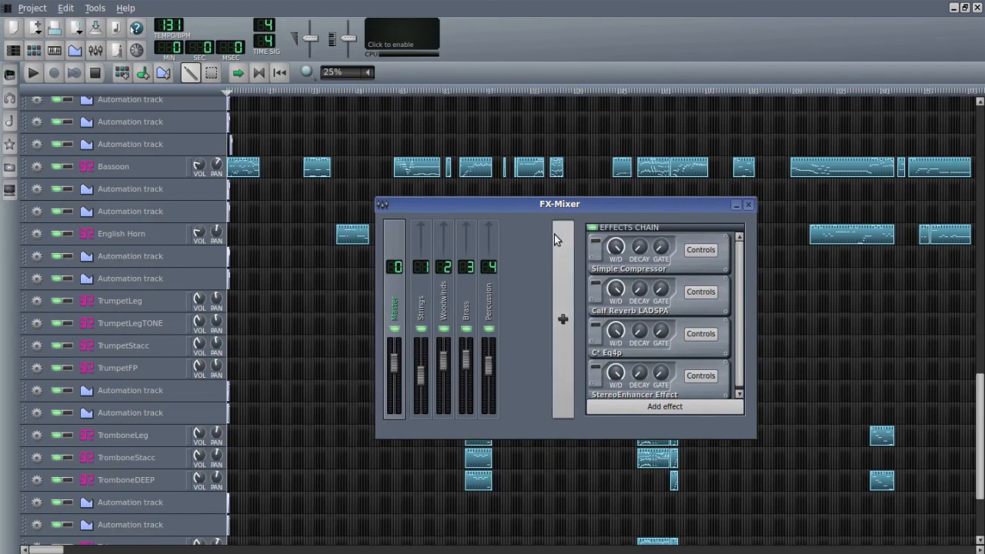
left_click(594, 245)
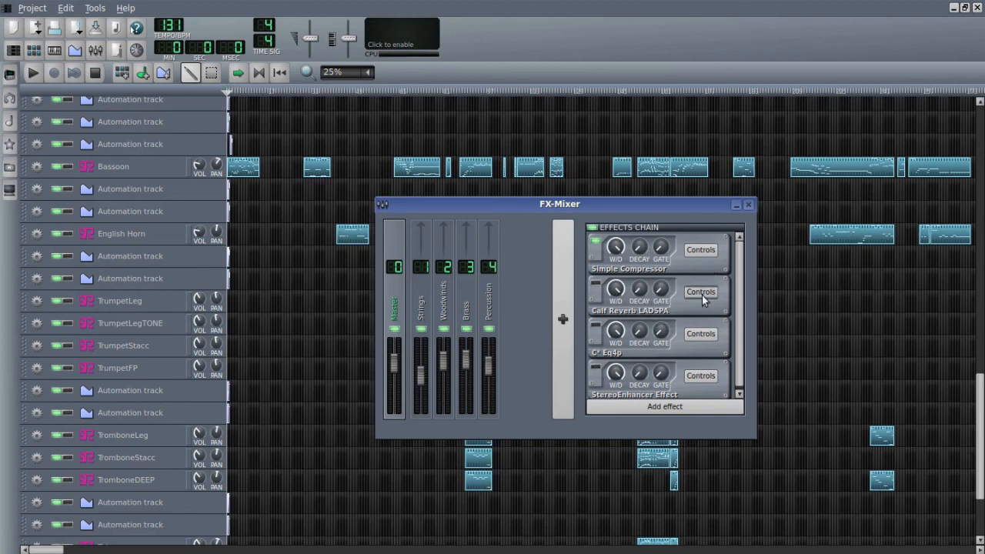
left_click(596, 286)
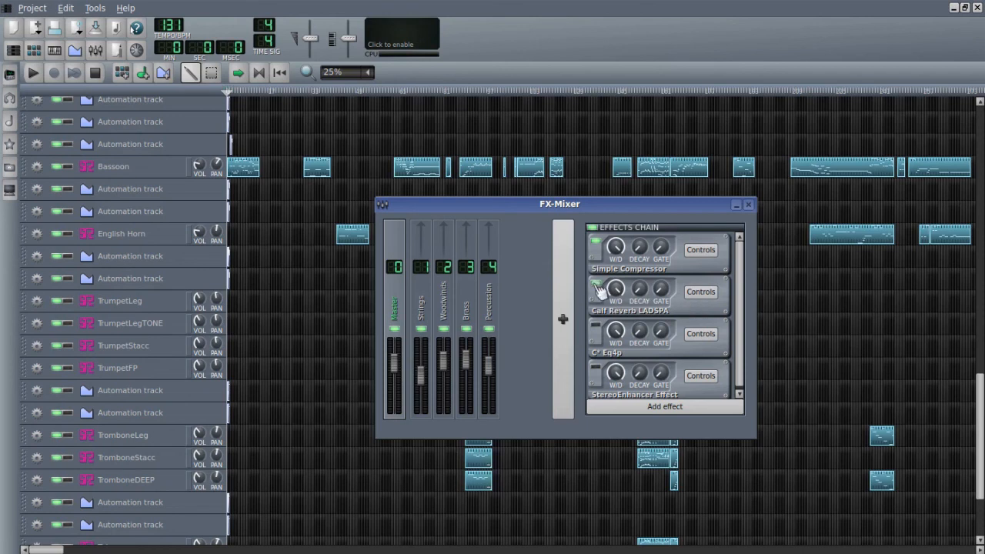
- Open the Master channel's Calf Reverb LADSPA controls above the mixer to examine their settings, and close them
left_click(701, 295)
left_click_drag(732, 282, 597, 105)
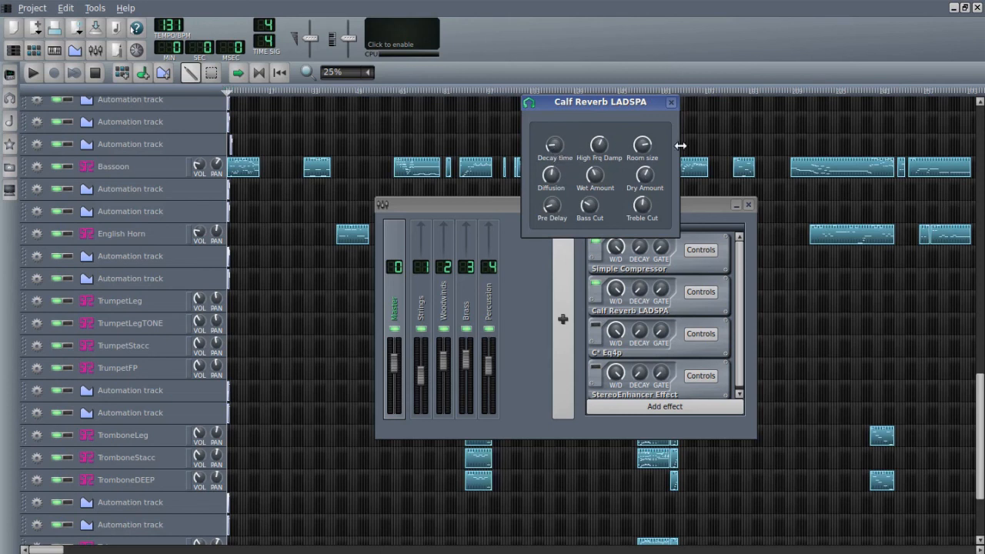
left_click(672, 104)
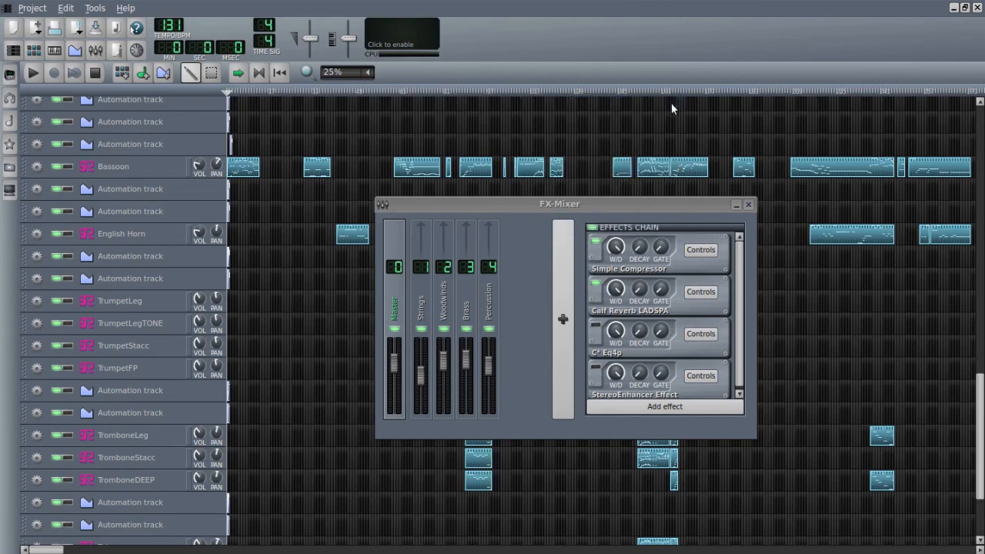
- Put the FX-Mixer away and replay the brass climax from the first trumpet clips with the Master effects on
mouse_move(628, 209)
left_mouse_down()
mouse_move(576, 207)
mouse_move(647, 209)
left_mouse_up()
left_click(603, 80)
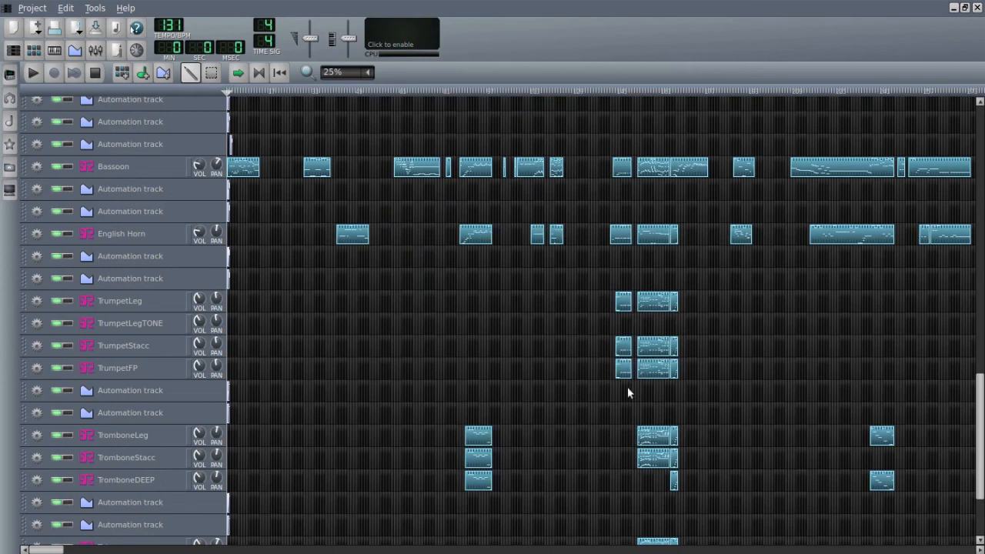
left_click(616, 91)
left_click(35, 73)
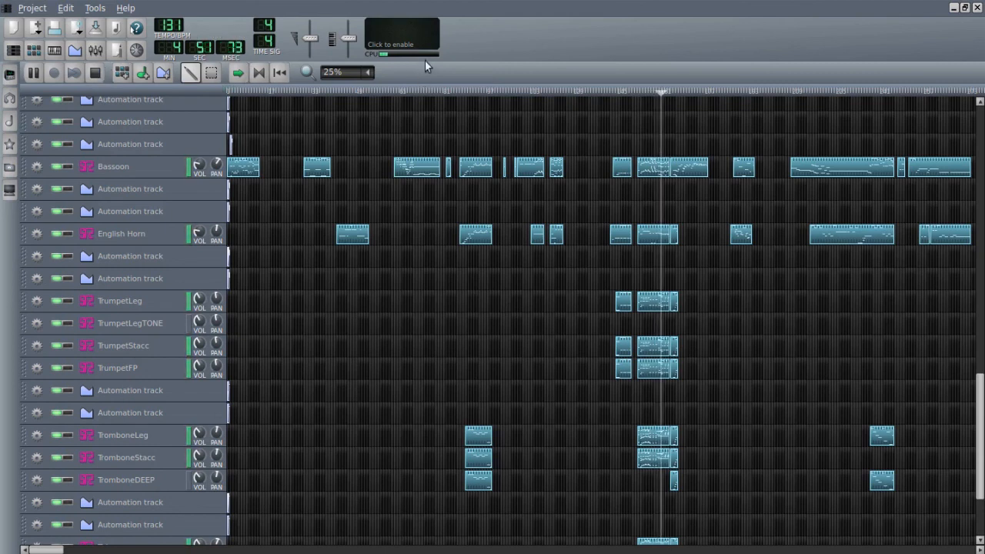
- Stop playback, reopen the FX-Mixer, turn on the Master channel's C* Eq4p effect and open its controls above the mixer
left_click(93, 70)
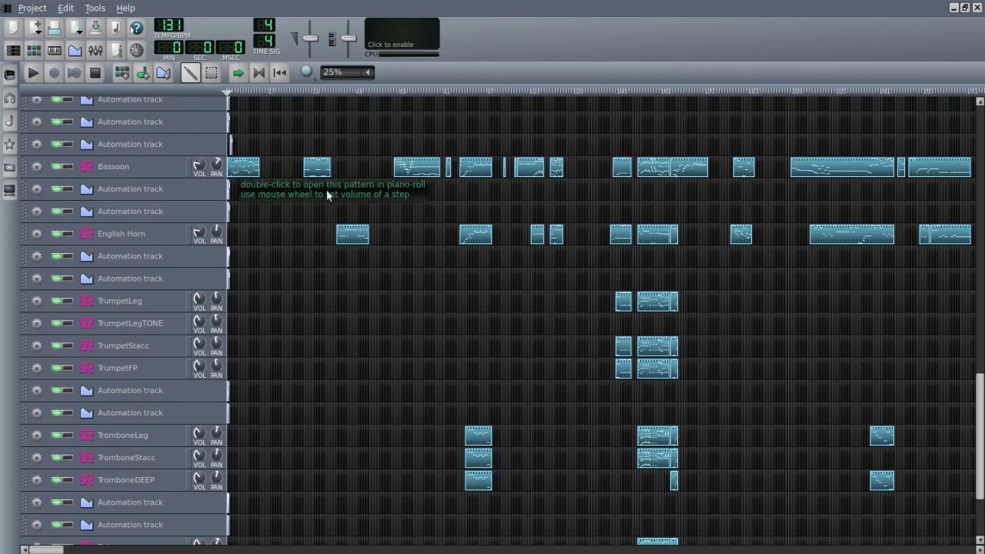
left_click(96, 51)
left_click_drag(554, 204, 503, 227)
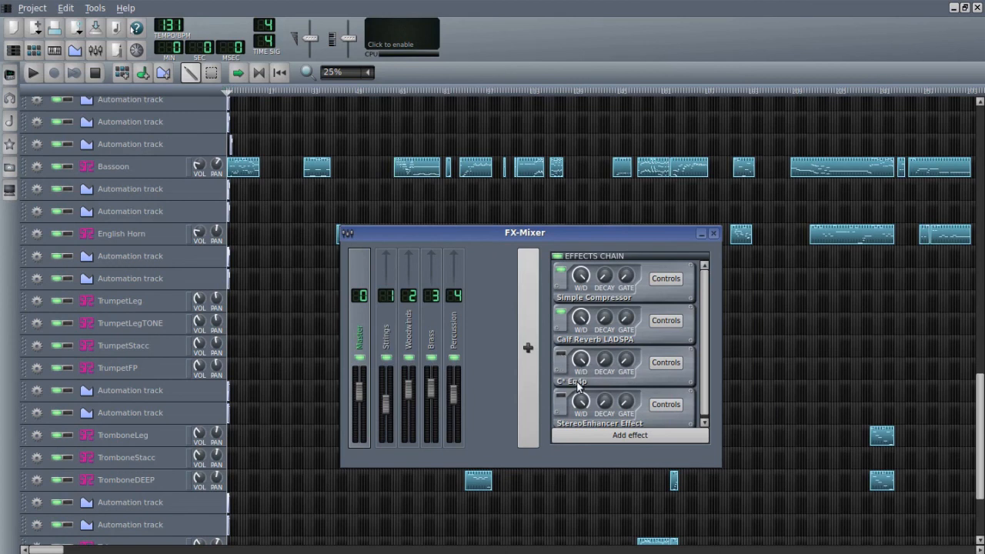
left_click(560, 355)
left_click(675, 363)
left_click_drag(802, 378, 376, 156)
left_click(618, 228)
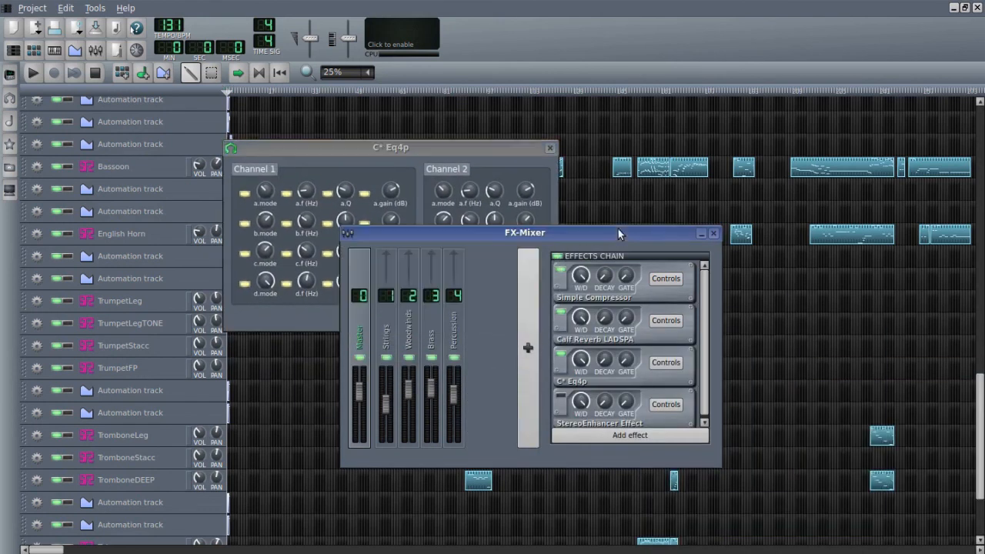
- Search the addable effects for "eq" to review the available equalizers, and close the list without adding one
left_click(635, 436)
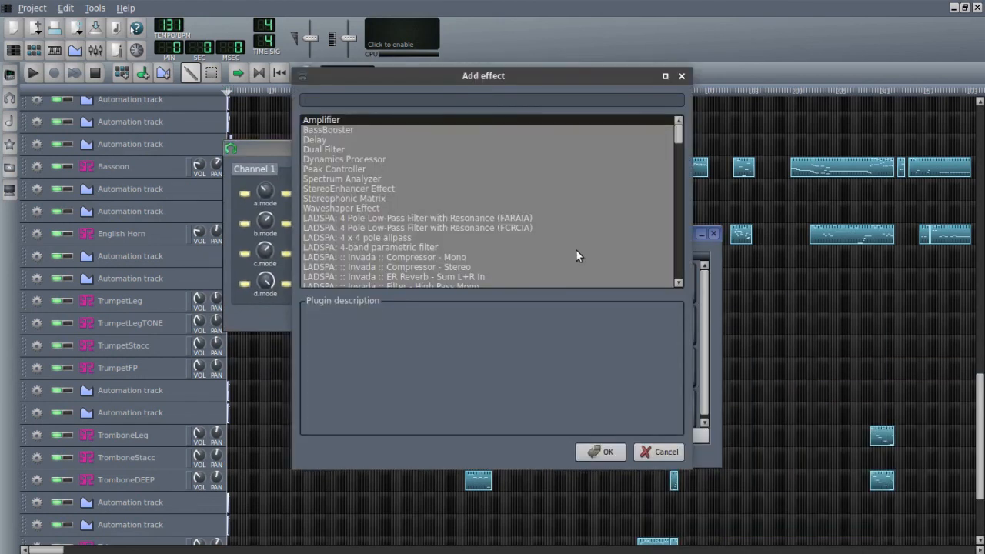
type("eq")
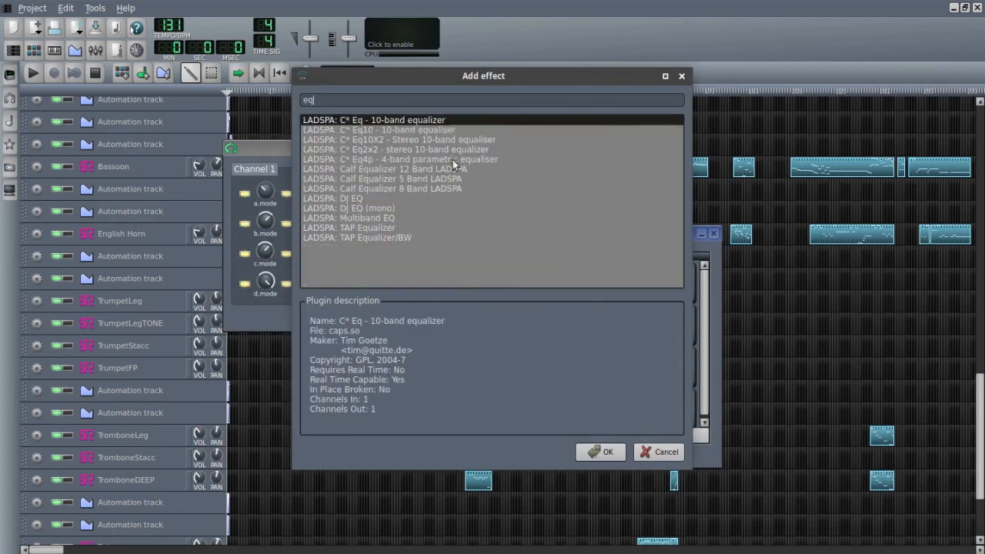
left_click(681, 76)
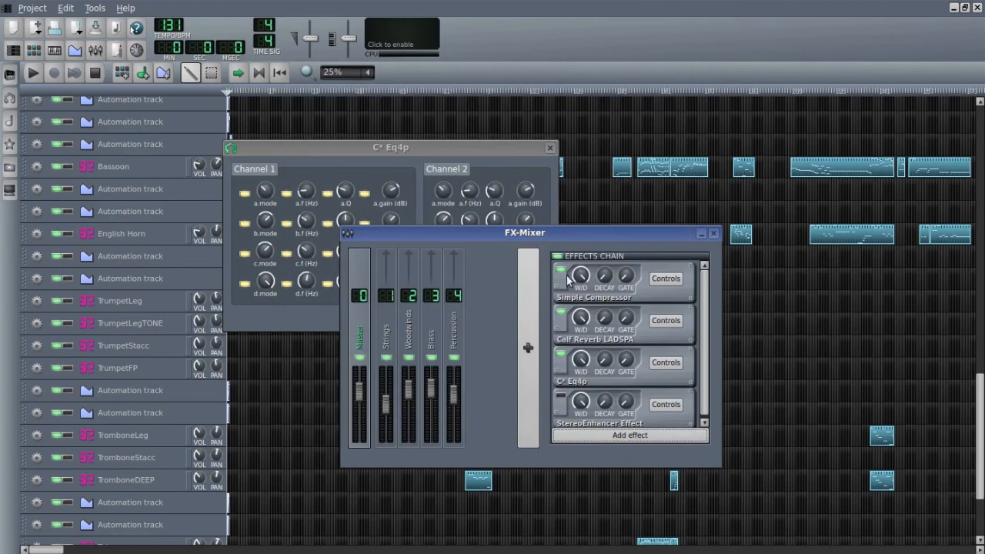
- Examine the C* Eq4p band mode, frequency, Q and gain controls, close them and put the FX-Mixer away
left_click_drag(447, 150, 529, 222)
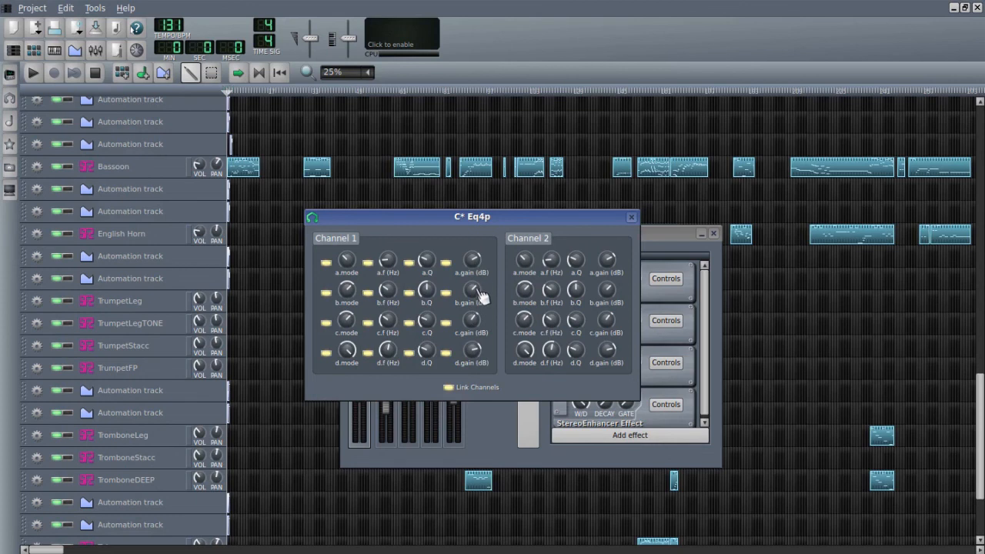
left_click(631, 217)
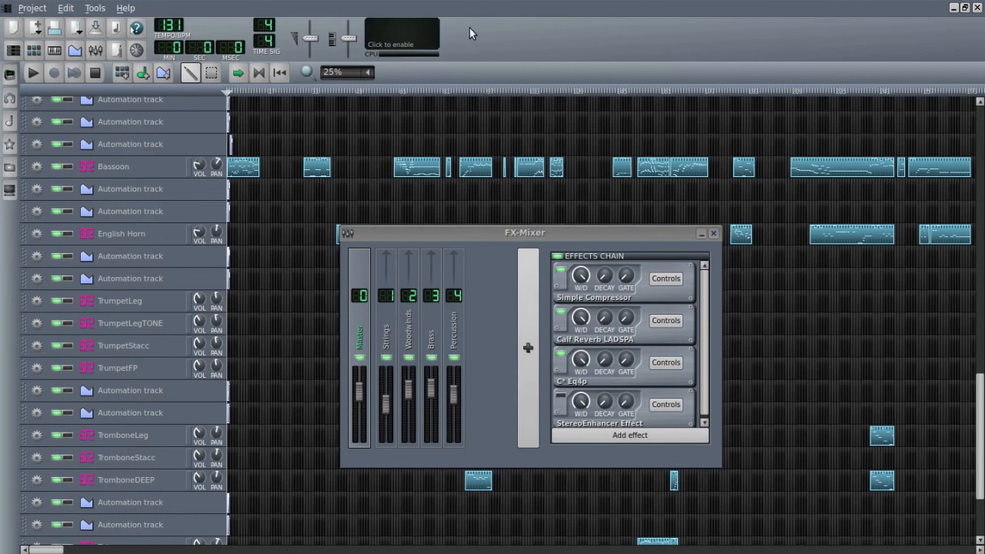
left_click(702, 237)
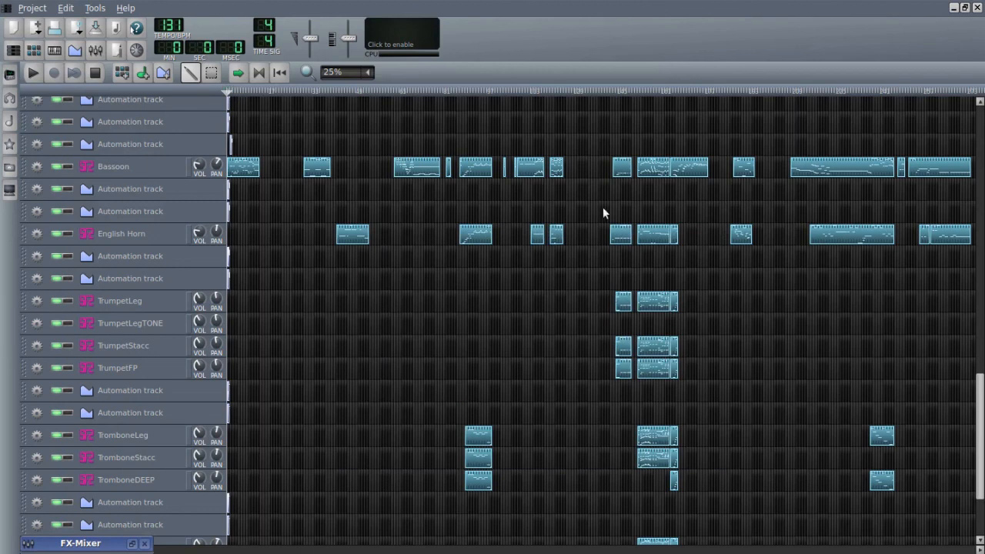
- Replay the brass climax from the first trumpet clips with the Master C* Eq4p on, and stop playback
left_click(612, 92)
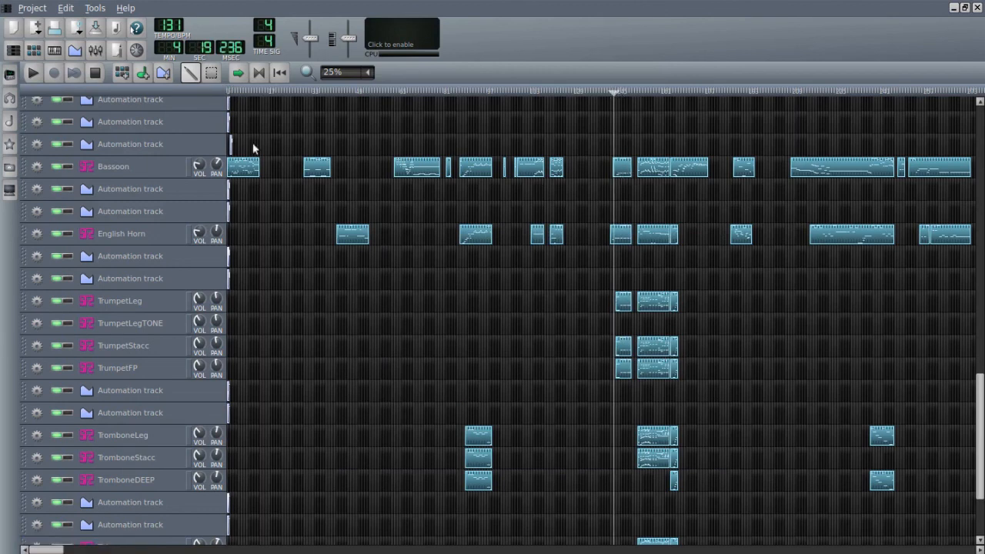
left_click(34, 71)
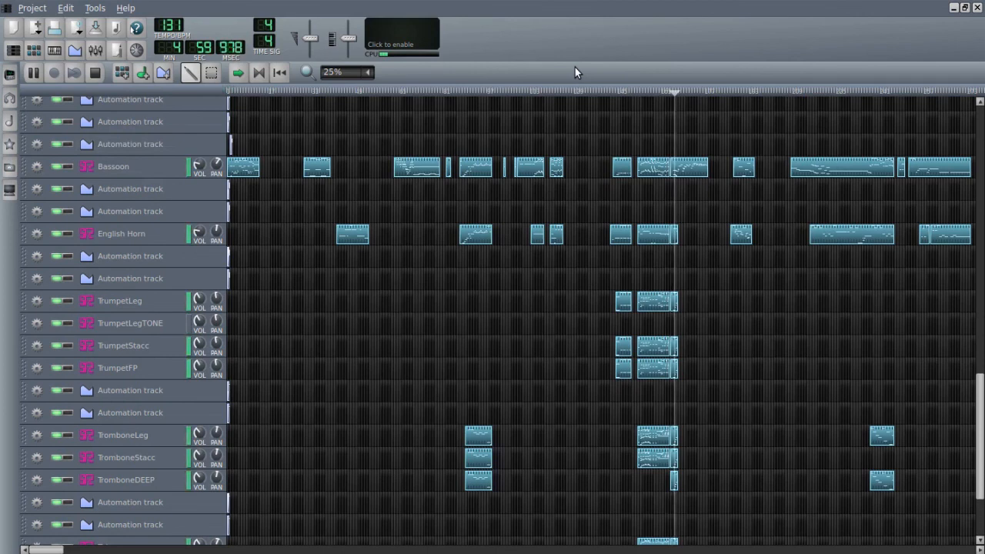
left_click(98, 73)
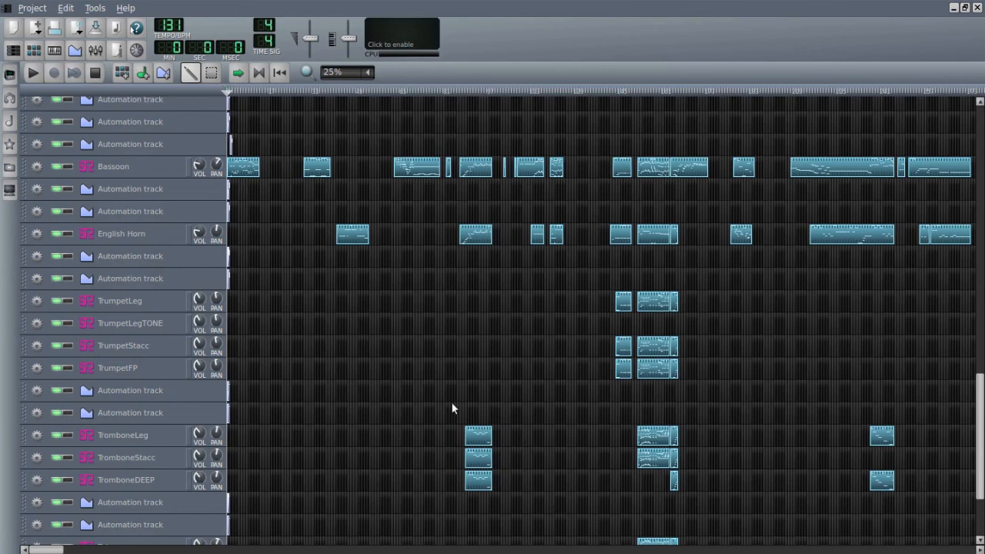
- Bring the FX-Mixer back at full size over the upper part of the song editor, closing the stray Project notes window
left_click(95, 52)
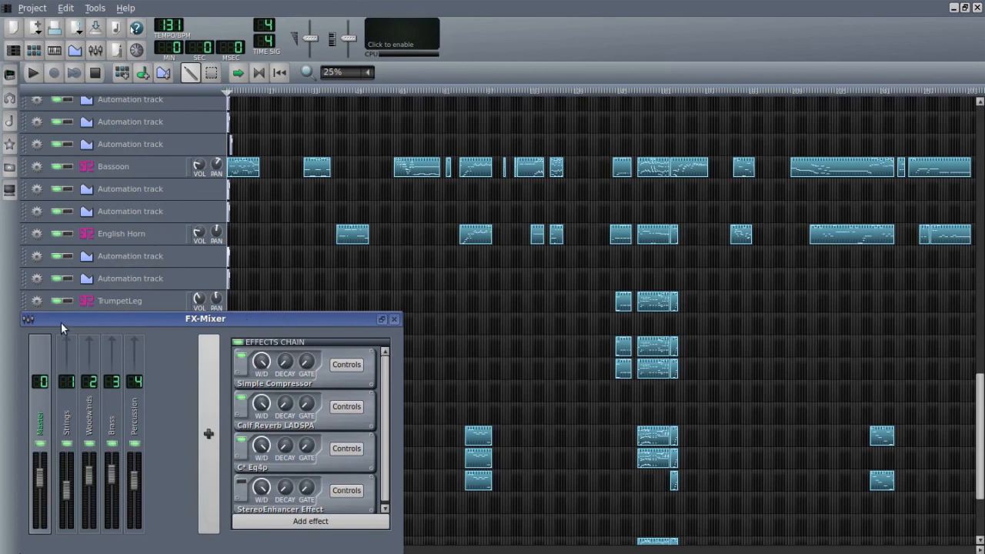
left_click(96, 51)
left_click(97, 52)
left_click(115, 52)
left_click(102, 53)
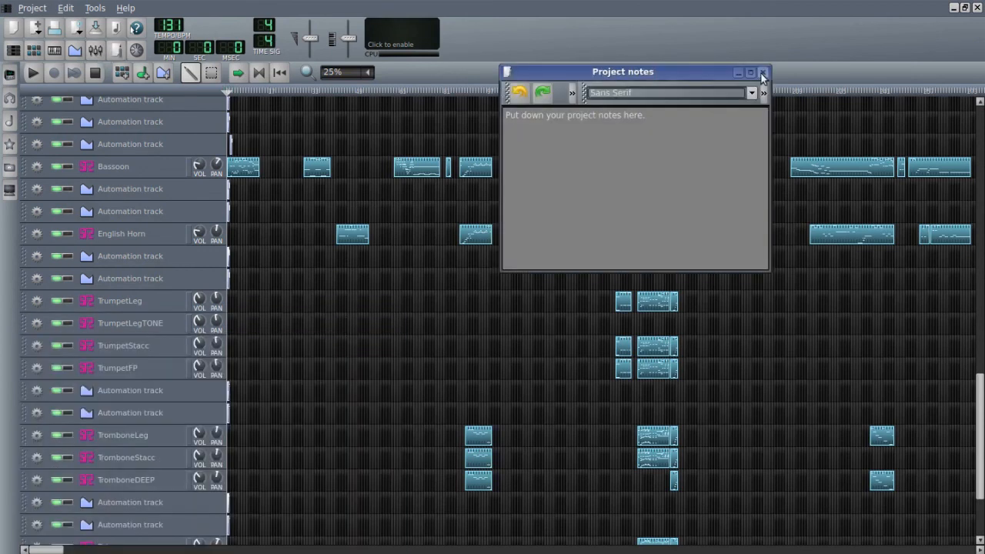
left_click(762, 73)
left_click(96, 51)
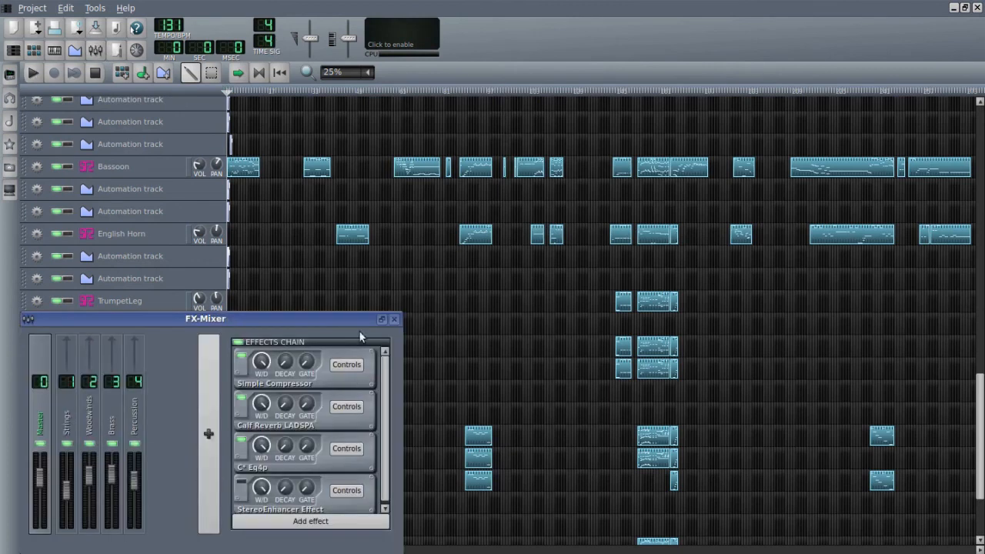
left_click(382, 318)
left_click_drag(495, 236, 460, 145)
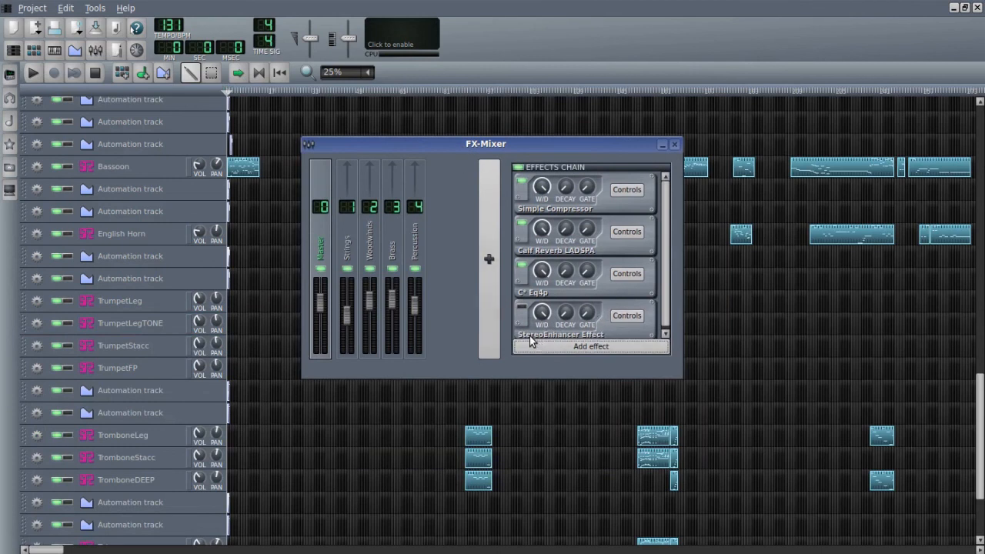
- Search the addable effects for "stereo" to review the stereo options, and cancel without adding one
left_click(604, 346)
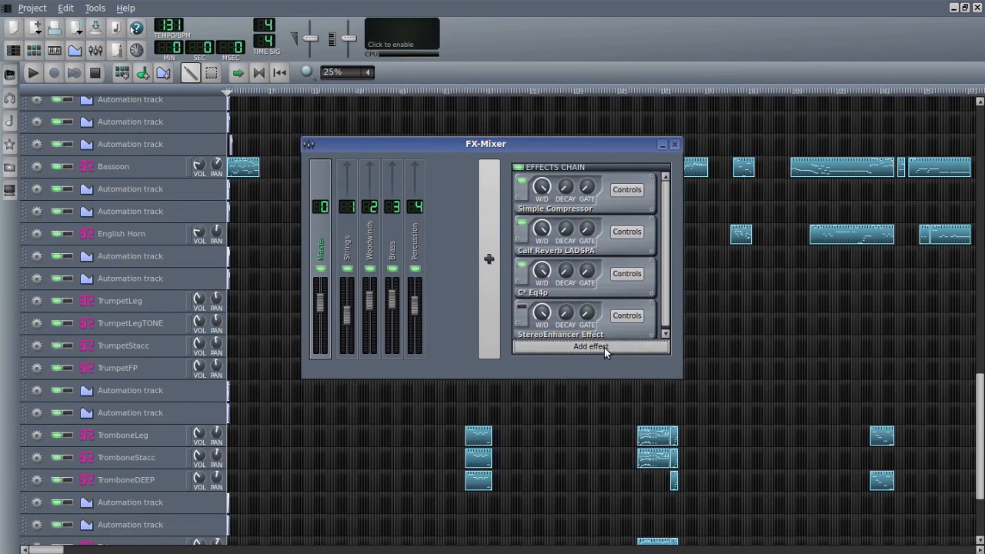
type("st")
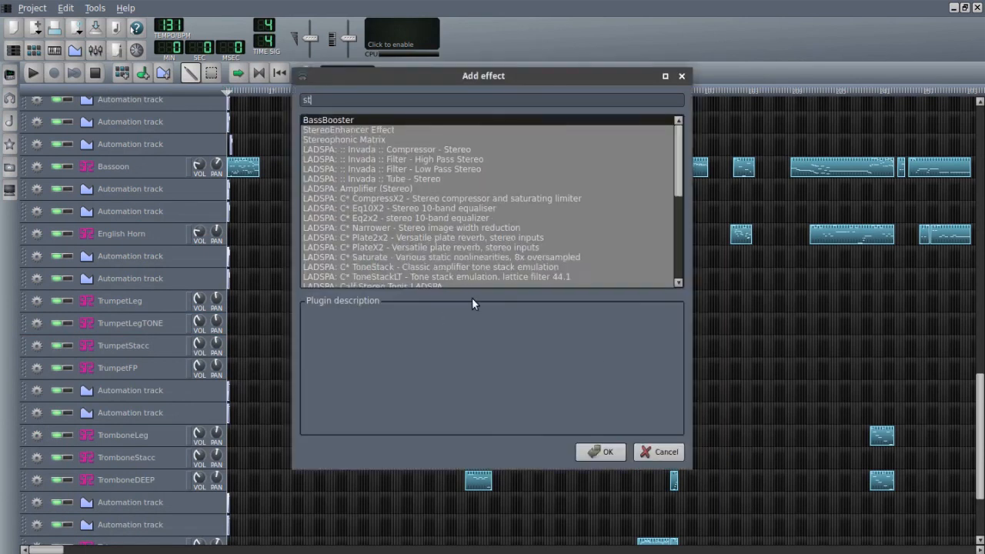
type("ereo")
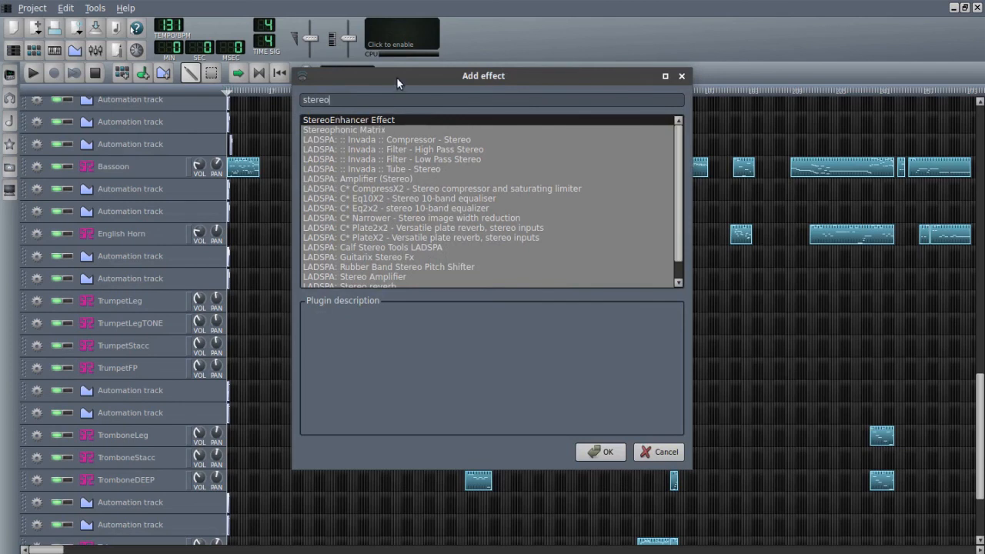
left_click(656, 452)
- Turn on the Master channel's StereoEnhancer Effect and open its WIDE control over the mixer
left_click(522, 307)
left_click(632, 316)
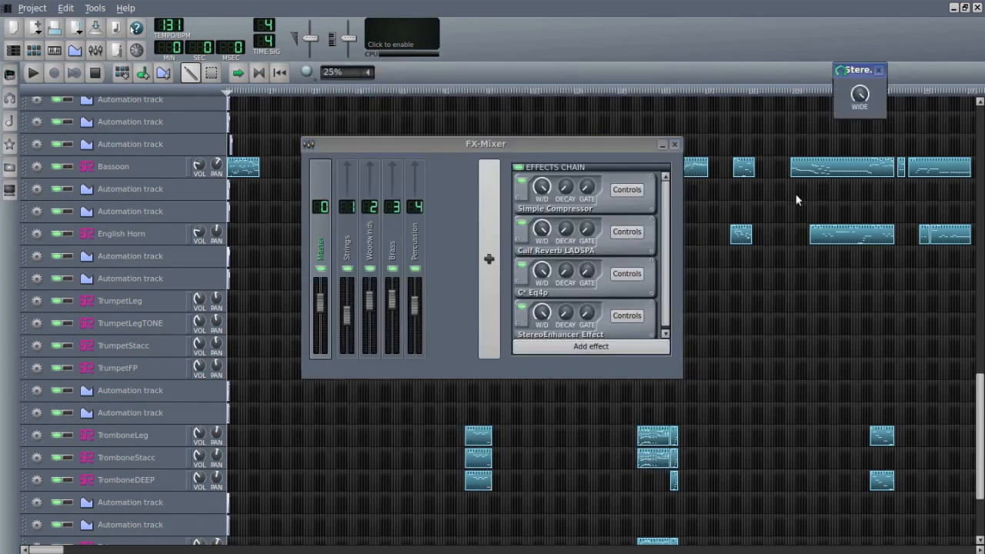
left_click_drag(851, 71, 440, 254)
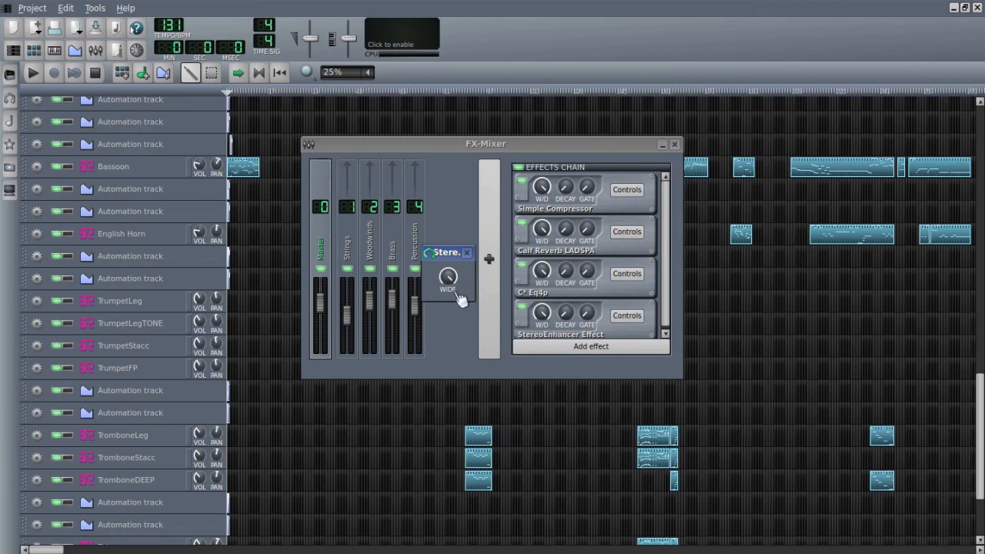
- Move the automation track just above TromboneLeg to directly below it, and try to undo the move
left_click_drag(47, 416, 46, 443)
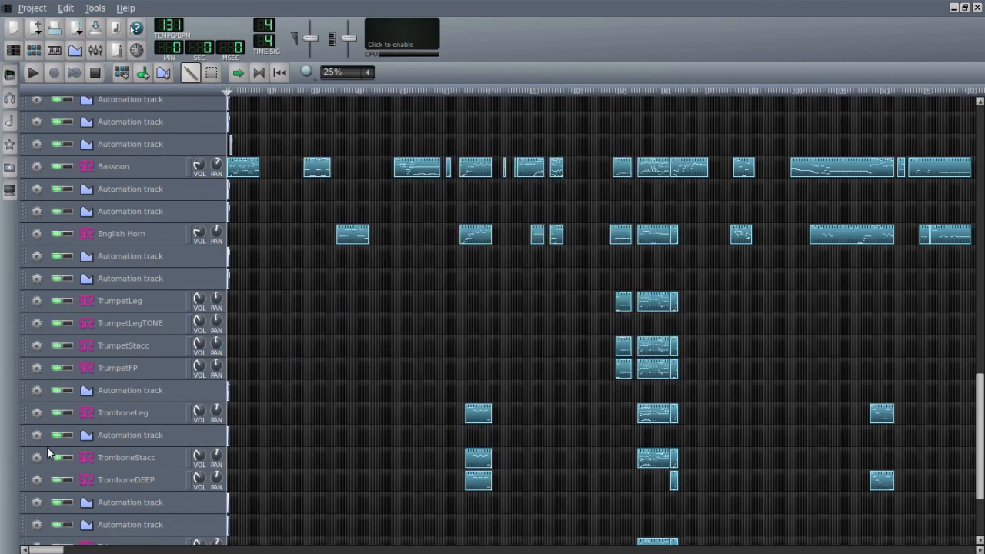
left_click(66, 8)
left_click(74, 27)
- Reopen the FX-Mixer to check the StereoEnhancer Effect's WIDE control, close it and put the mixer away
left_click(101, 56)
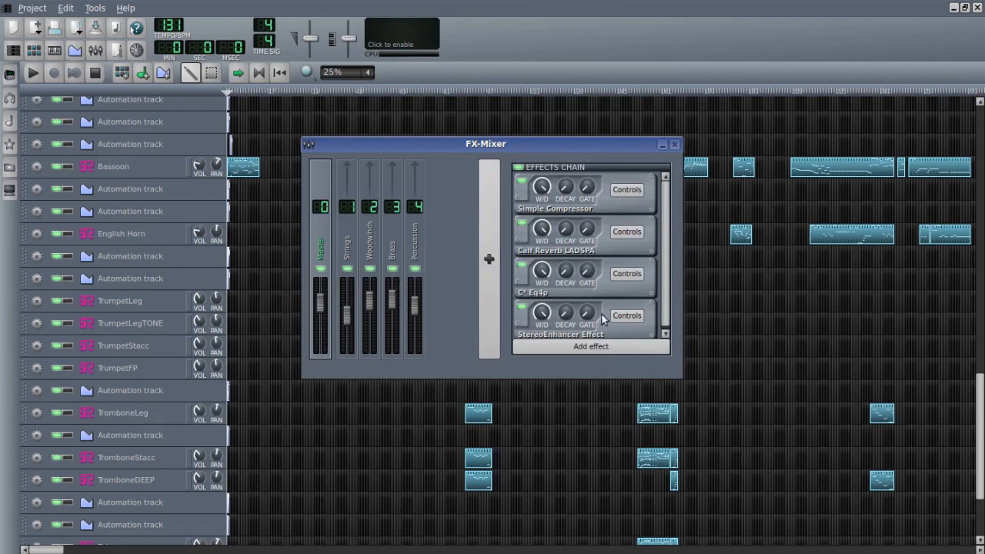
left_click(626, 315)
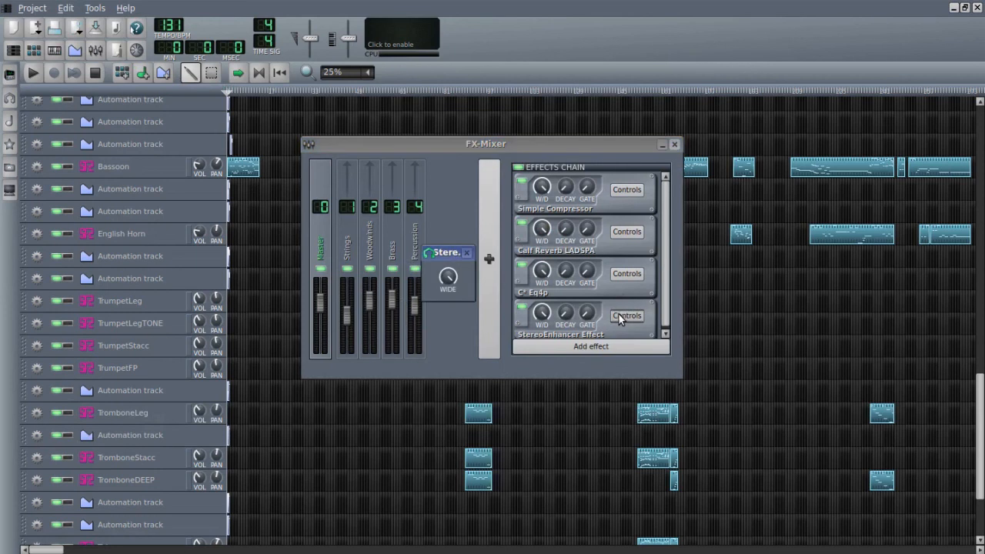
left_click(466, 252)
left_click(661, 145)
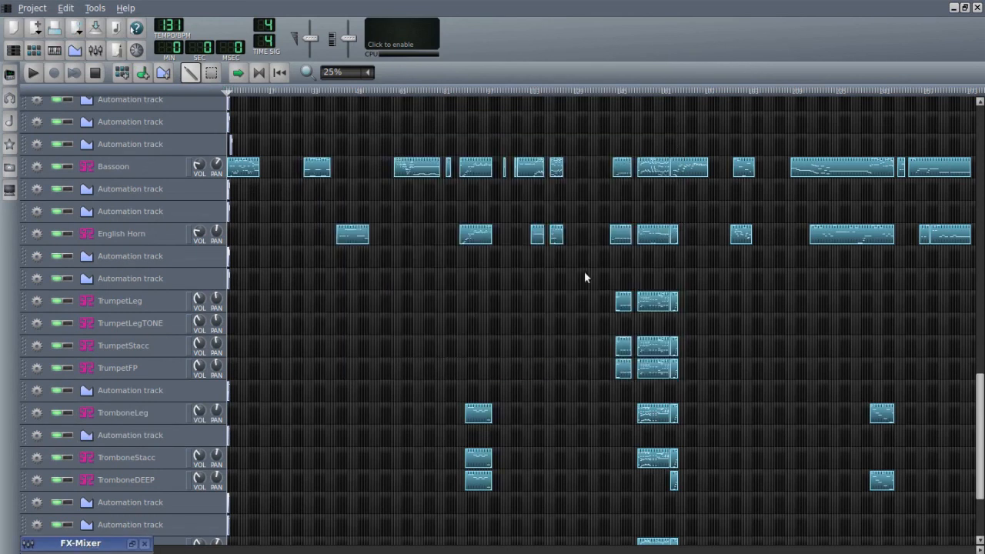
- Replay the brass climax from the first trumpet clips with the Master StereoEnhancer Effect on, and stop playback
left_click(613, 91)
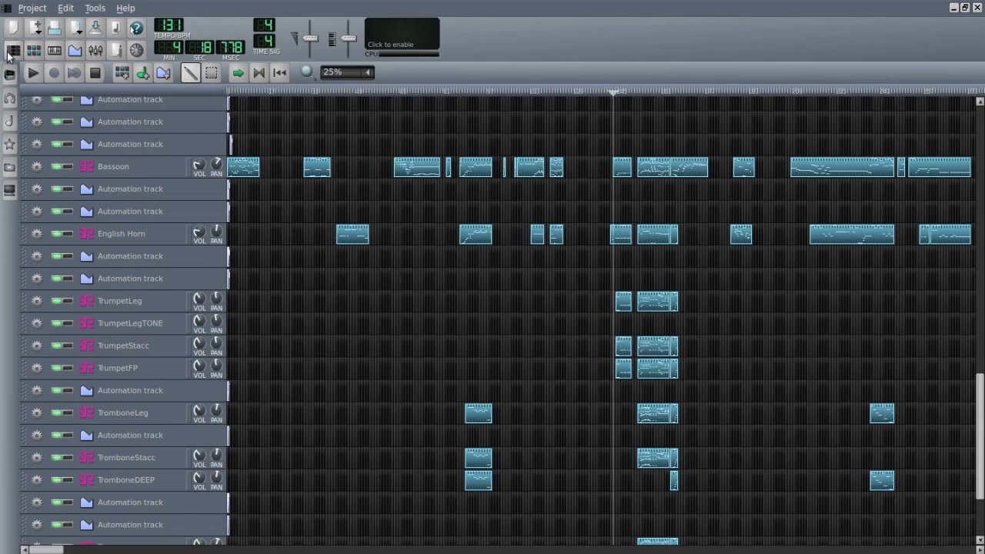
left_click(33, 73)
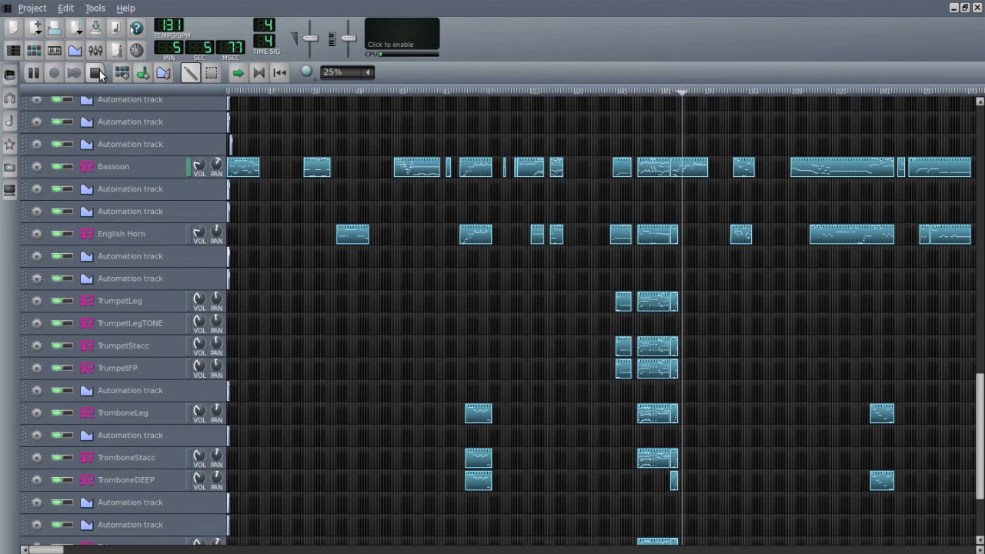
left_click(96, 73)
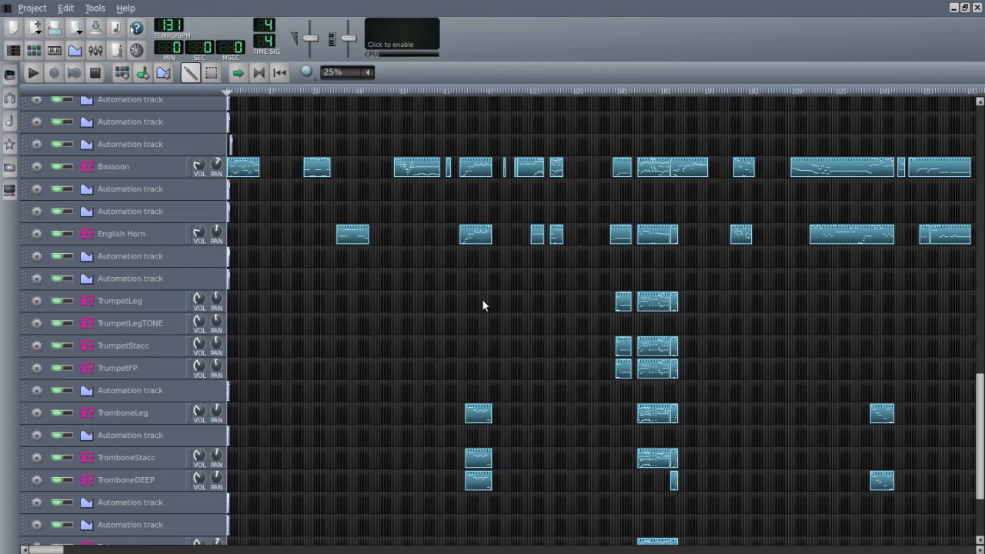
- Restore the FX-Mixer to full size over the song editor to show the Master channel's complete effects chain
left_click(95, 50)
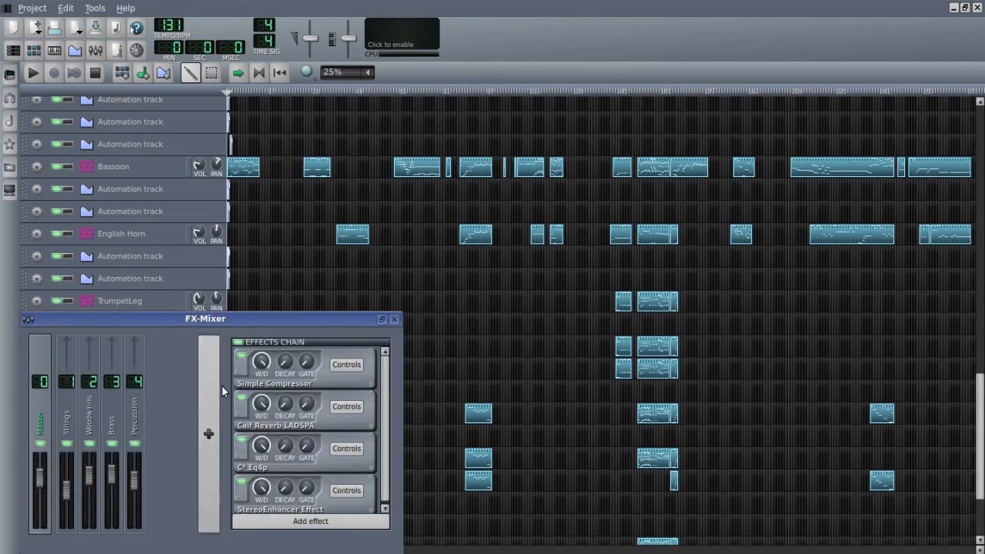
left_click(383, 320)
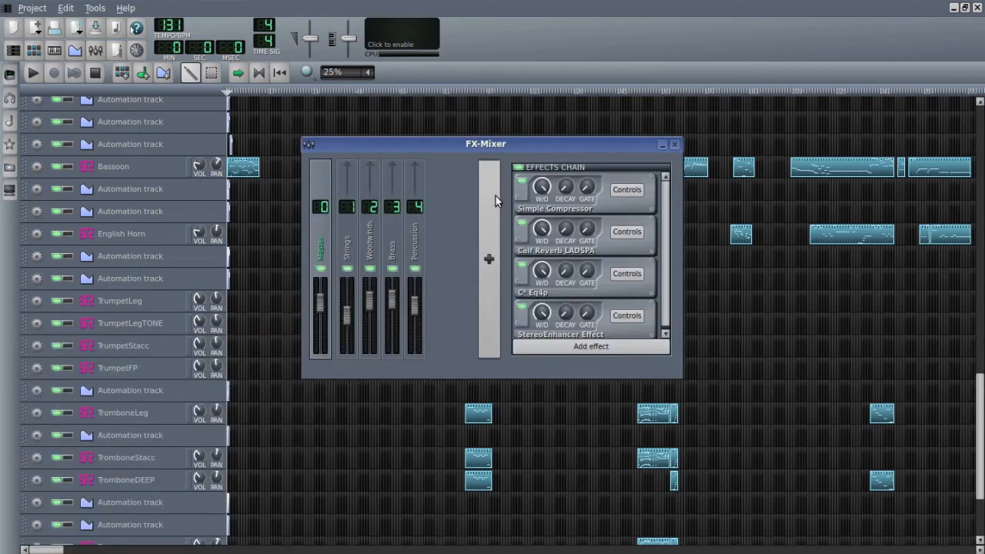
left_click_drag(497, 139, 495, 162)
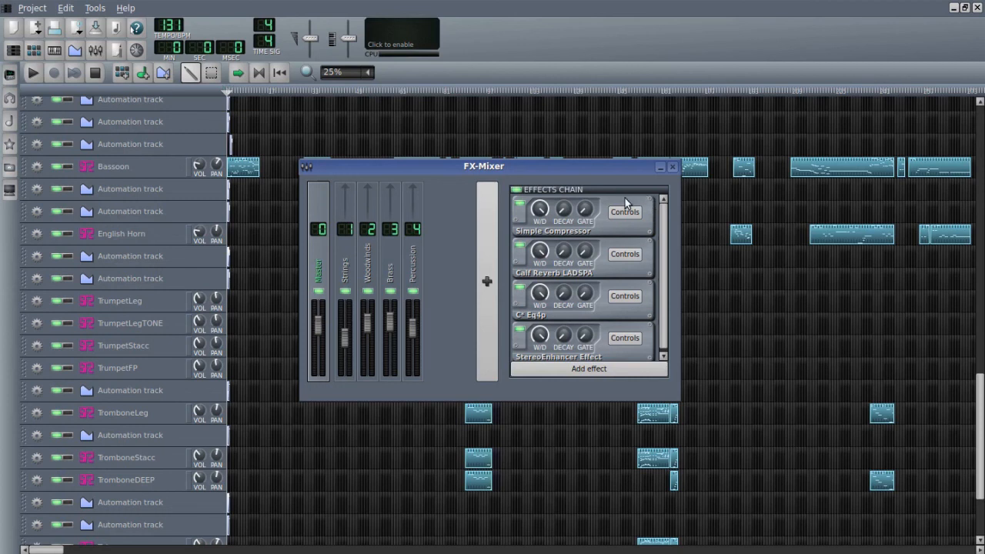
left_click_drag(599, 172, 695, 254)
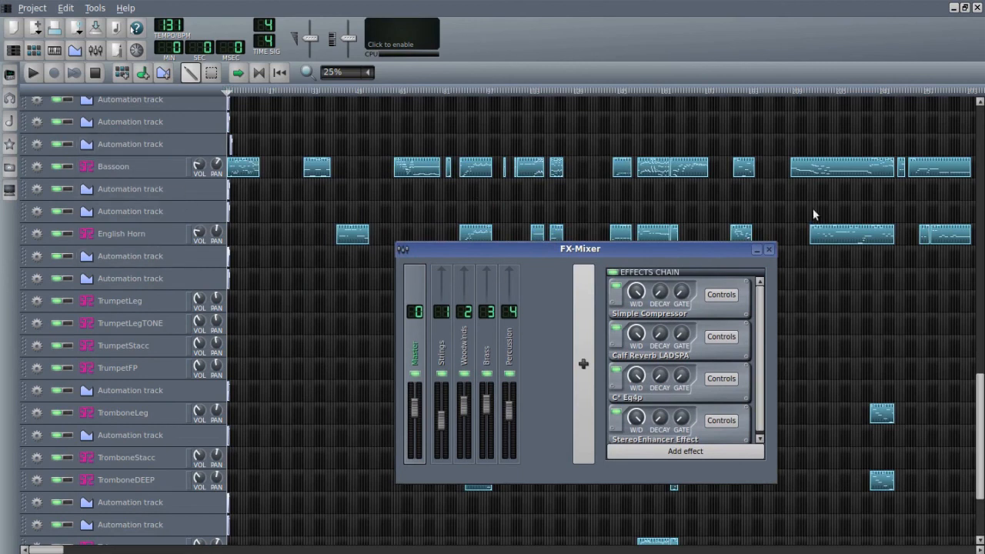
left_click_drag(626, 256, 529, 225)
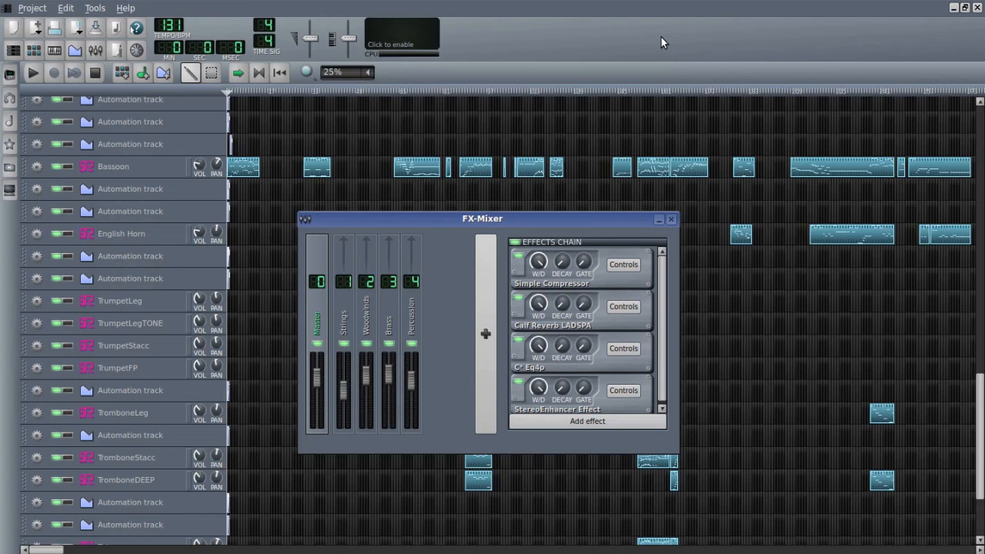
left_click_drag(506, 222, 606, 123)
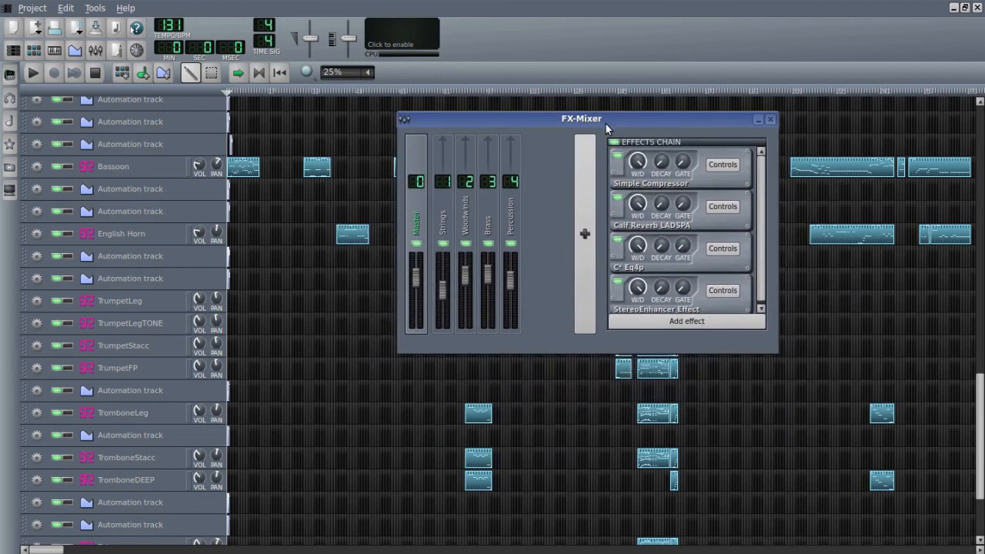